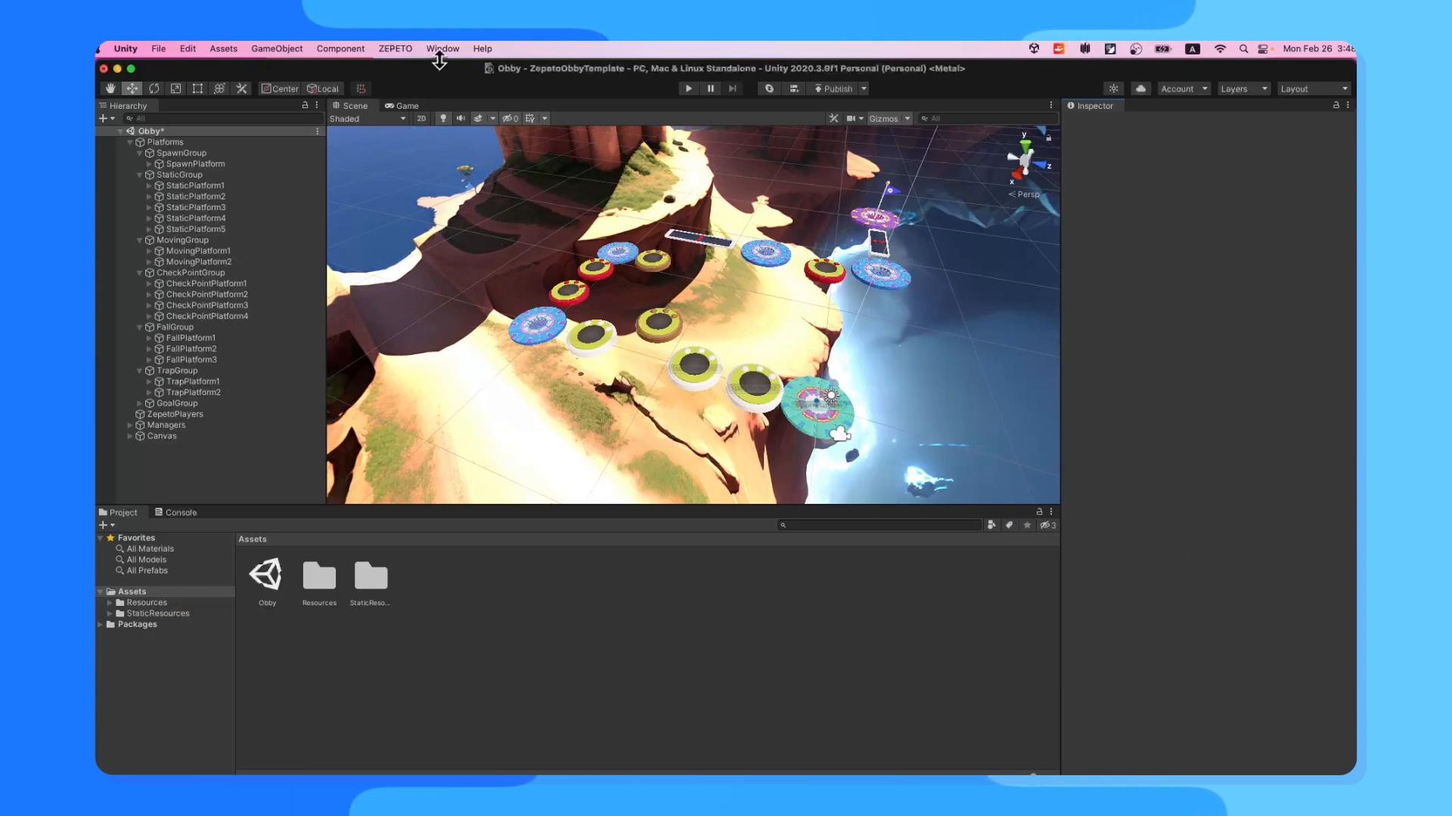
# Step: Open the advanced project settings for the Package Manager
pyautogui.click(446, 48)
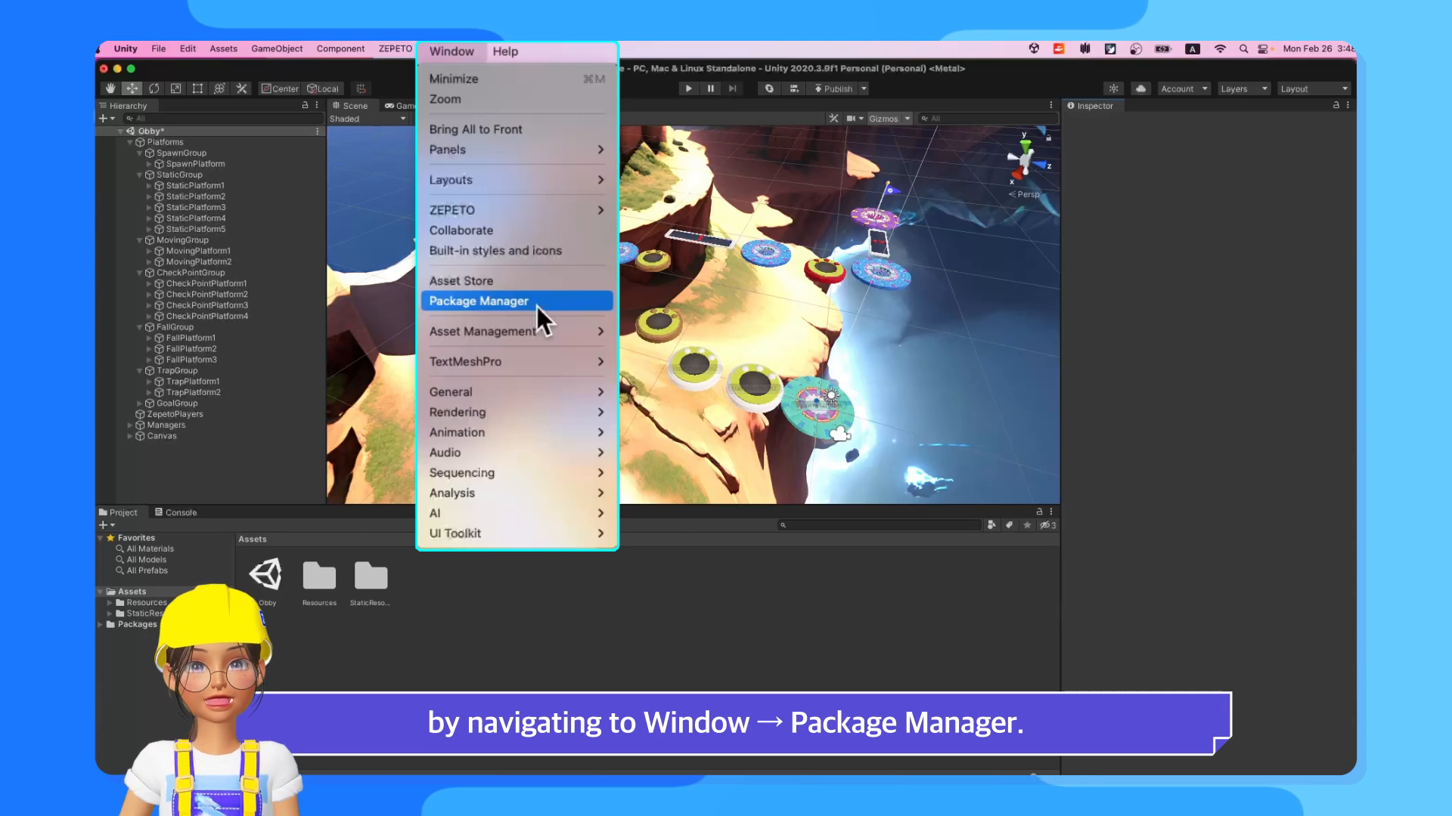
pyautogui.click(538, 307)
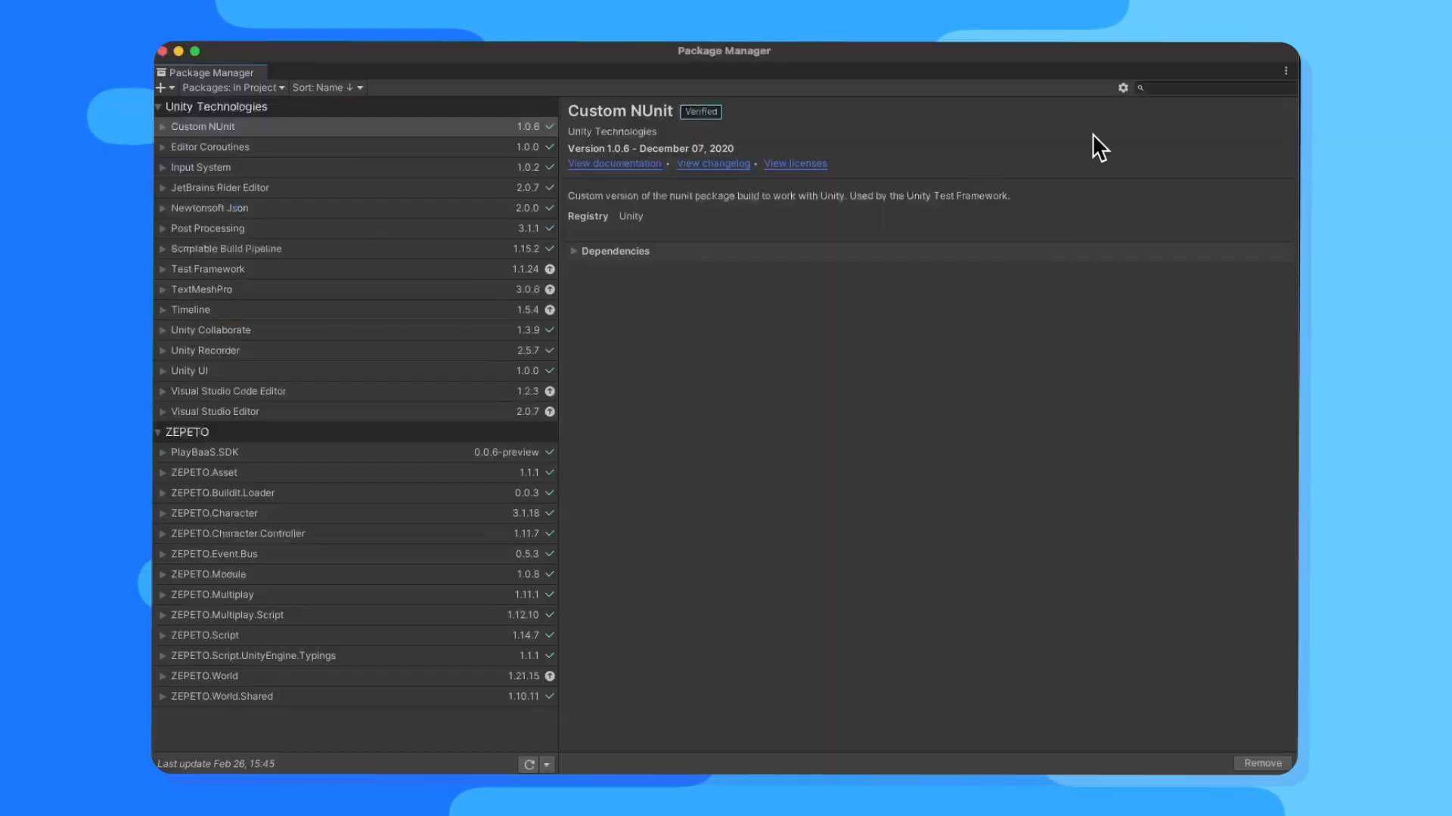
pyautogui.click(1124, 88)
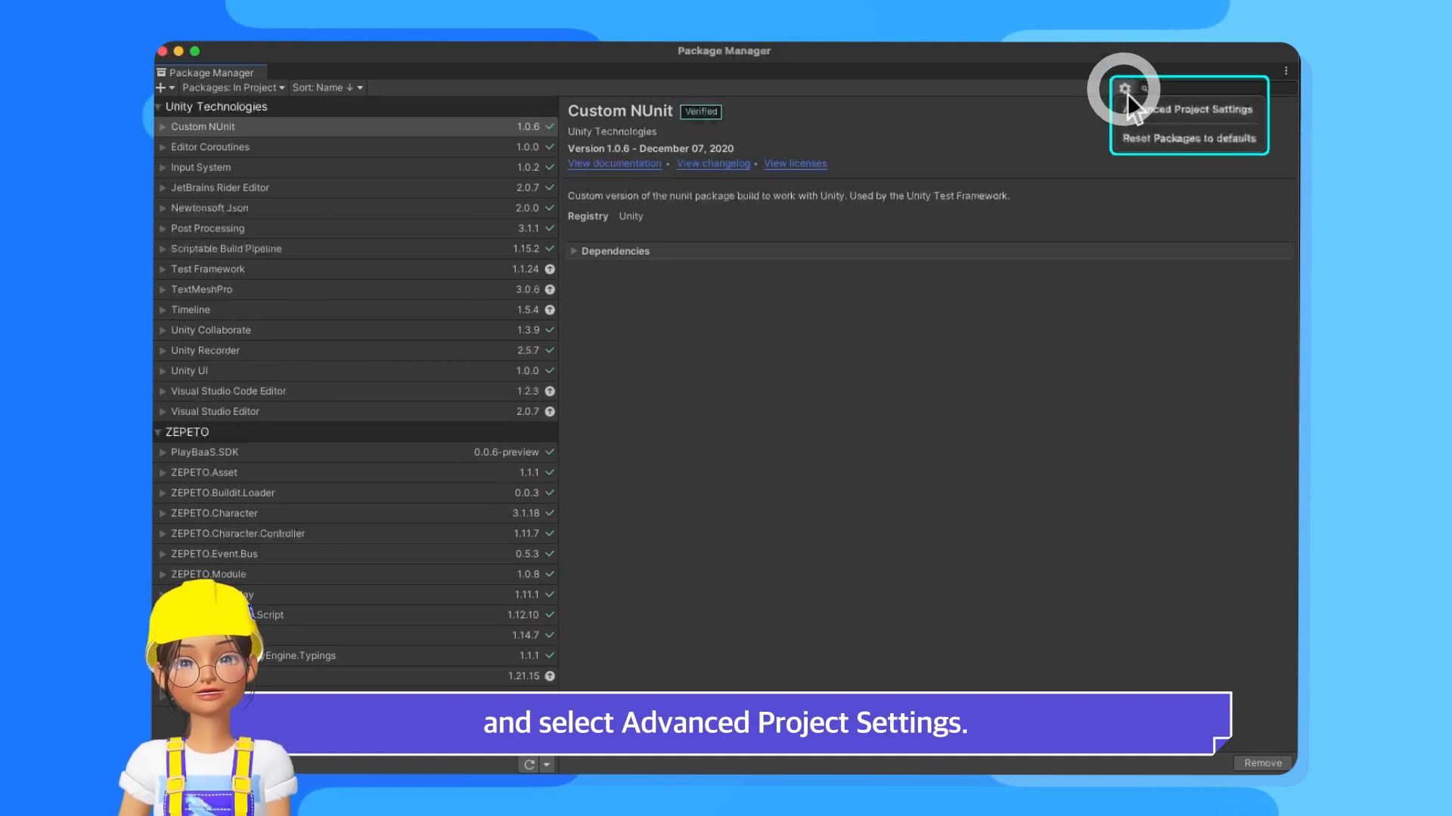
pyautogui.click(1170, 115)
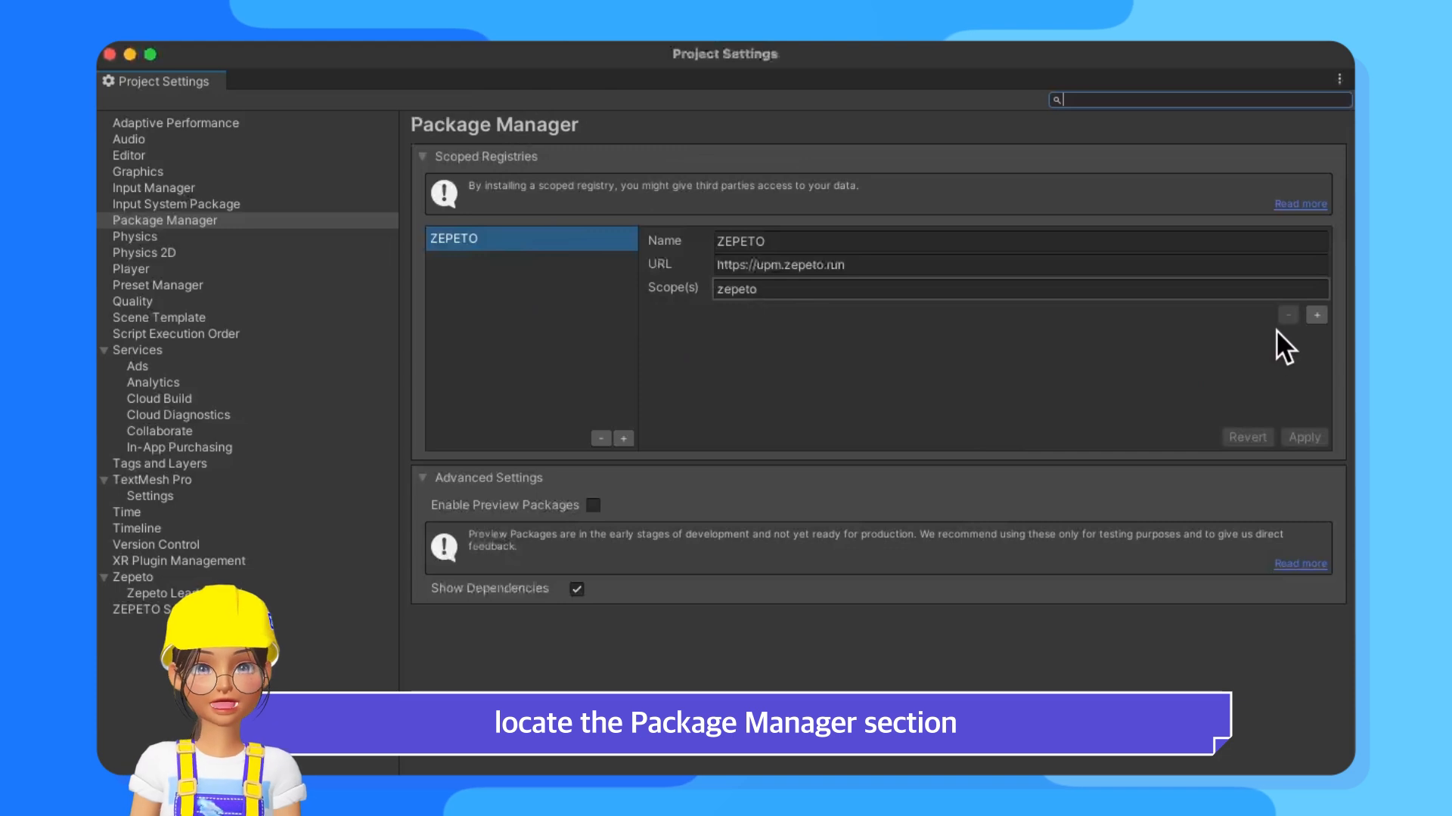
# Step: Add the scope "asset" to the ZEPETO scoped registry, apply the change, and close the project settings
pyautogui.click(1318, 316)
pyautogui.write('as')
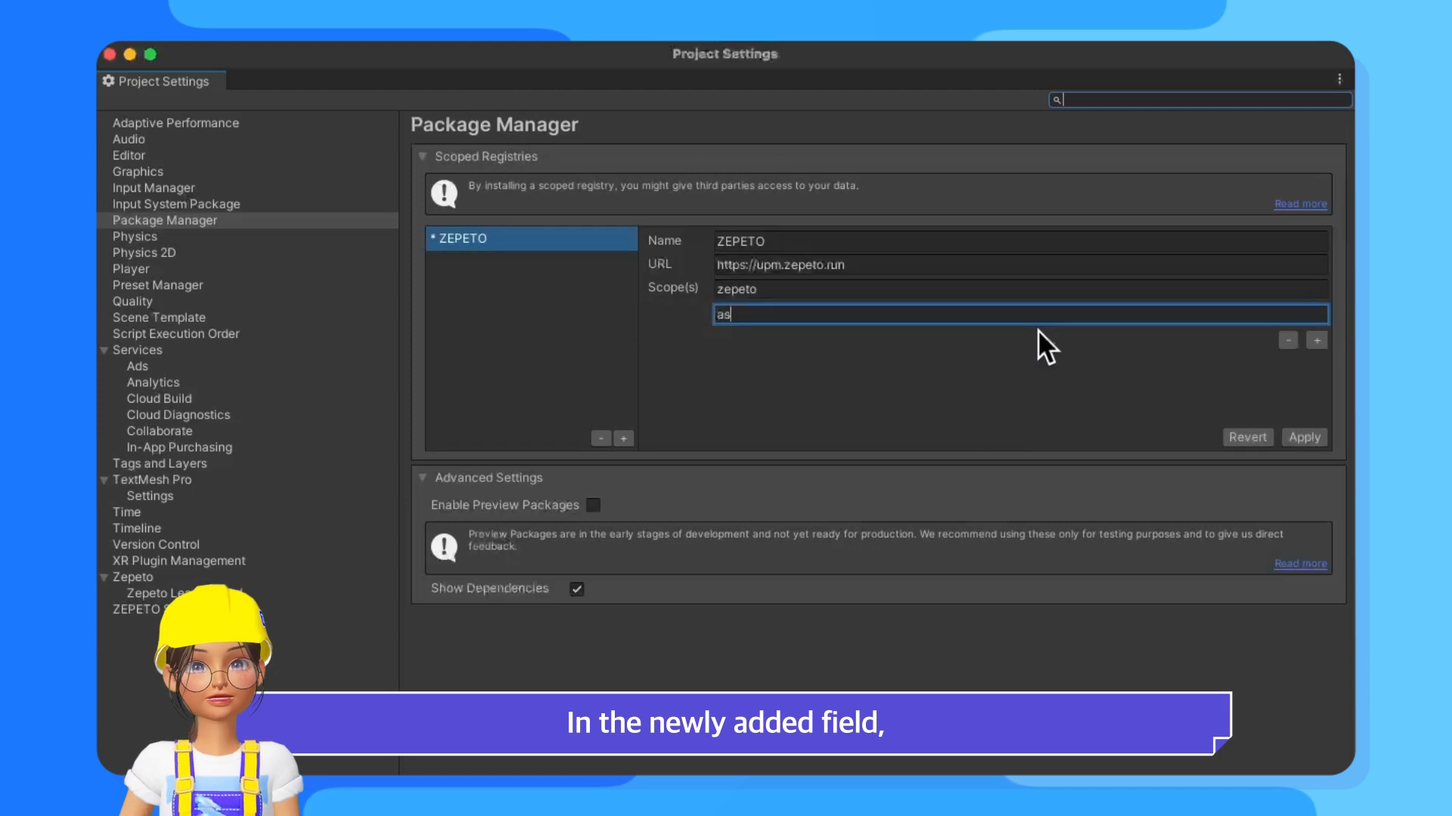
pyautogui.write('set')
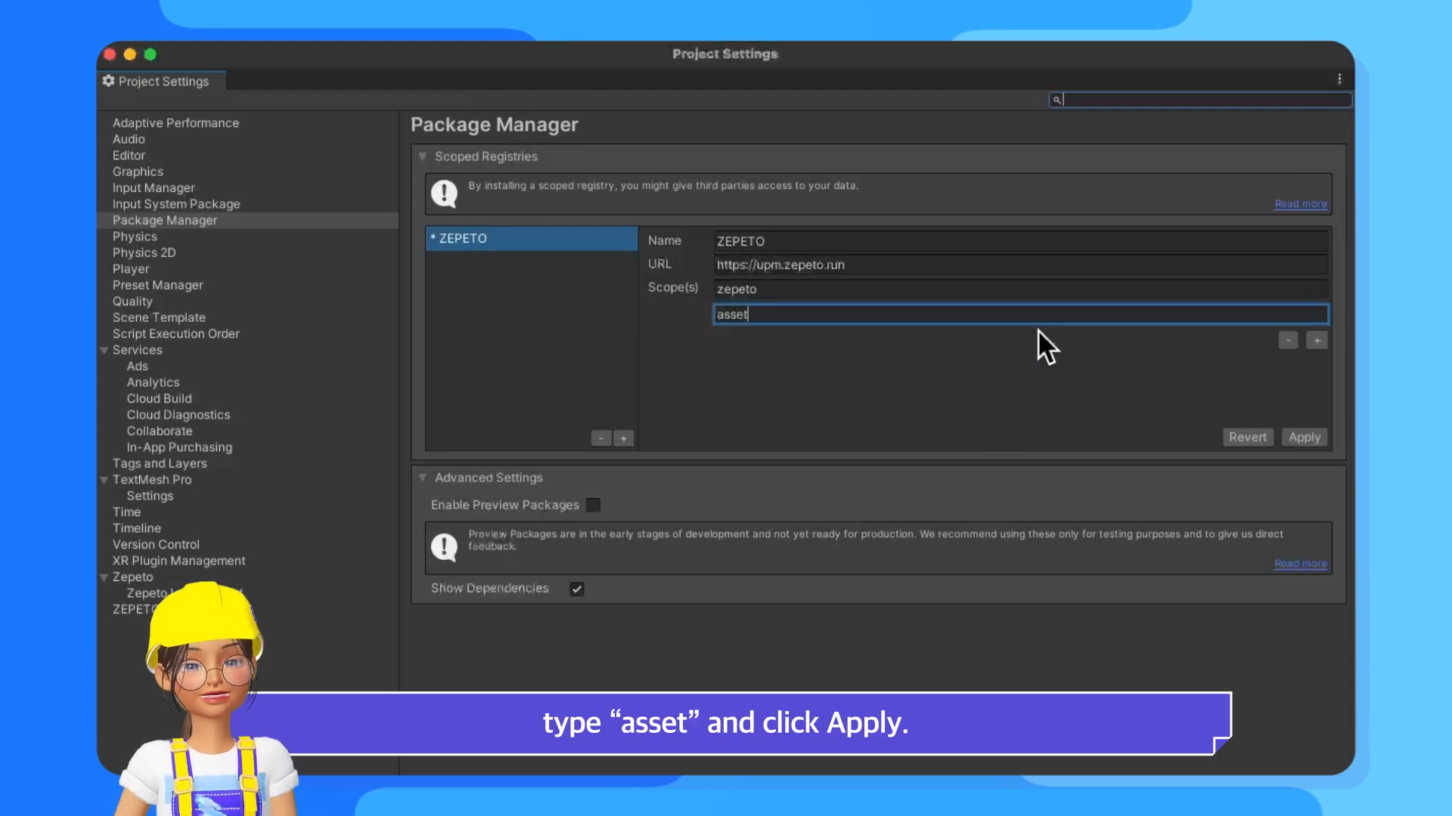
pyautogui.click(1317, 444)
pyautogui.click(815, 339)
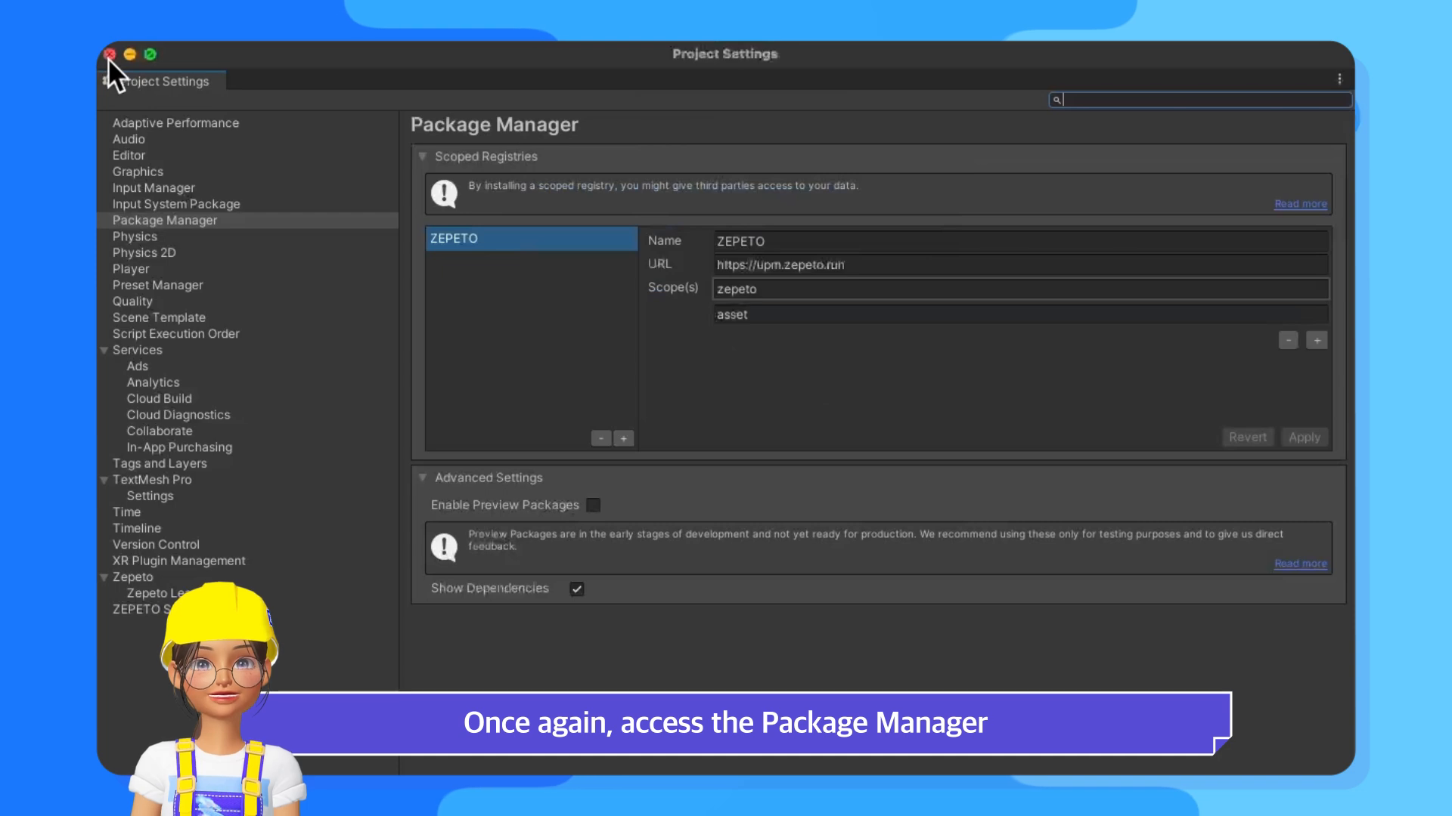
pyautogui.click(109, 55)
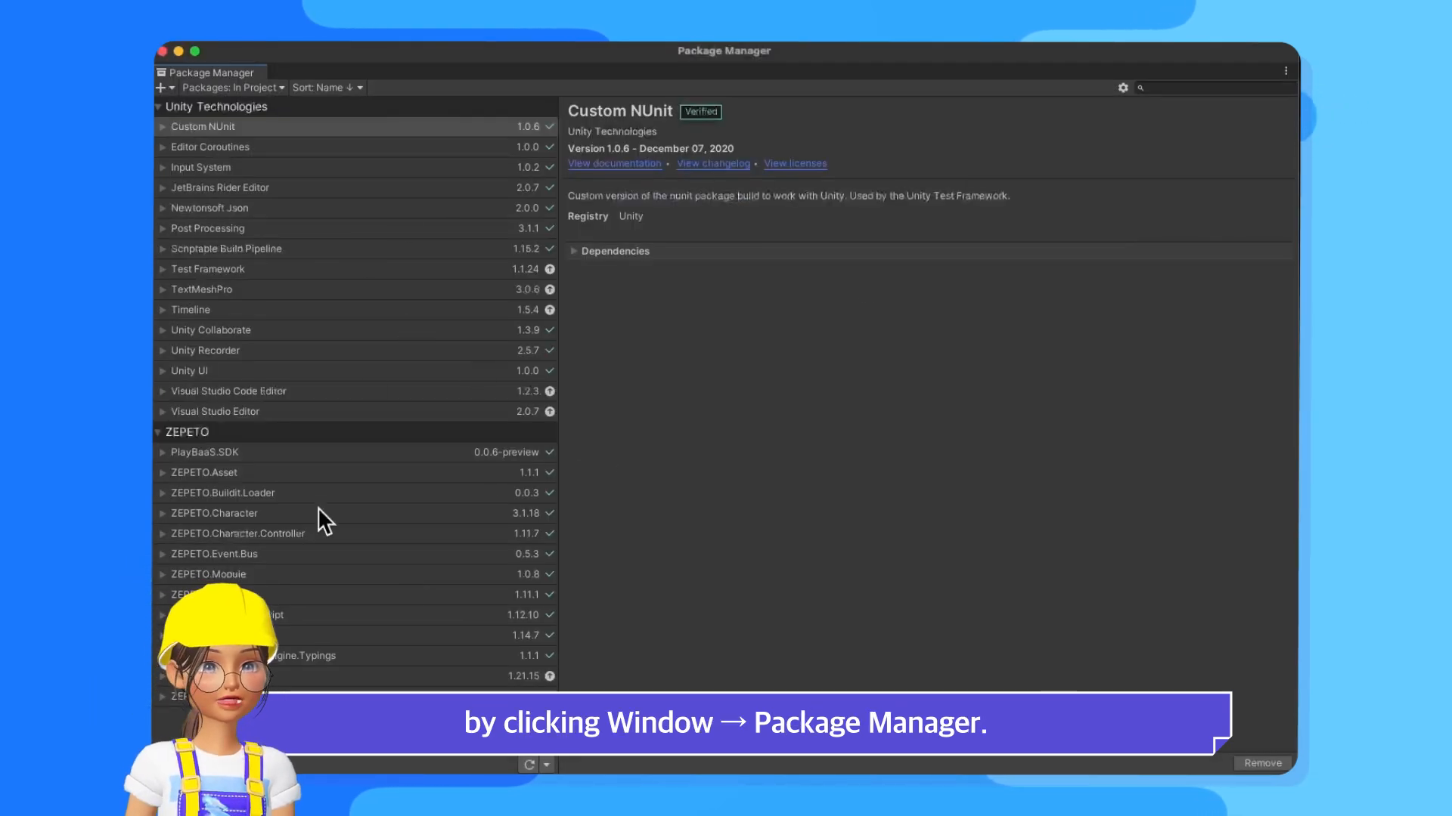
# Step: Install the Galaxy package listed under ZEPETO Asset in My Registries and close the Package Manager
pyautogui.click(266, 86)
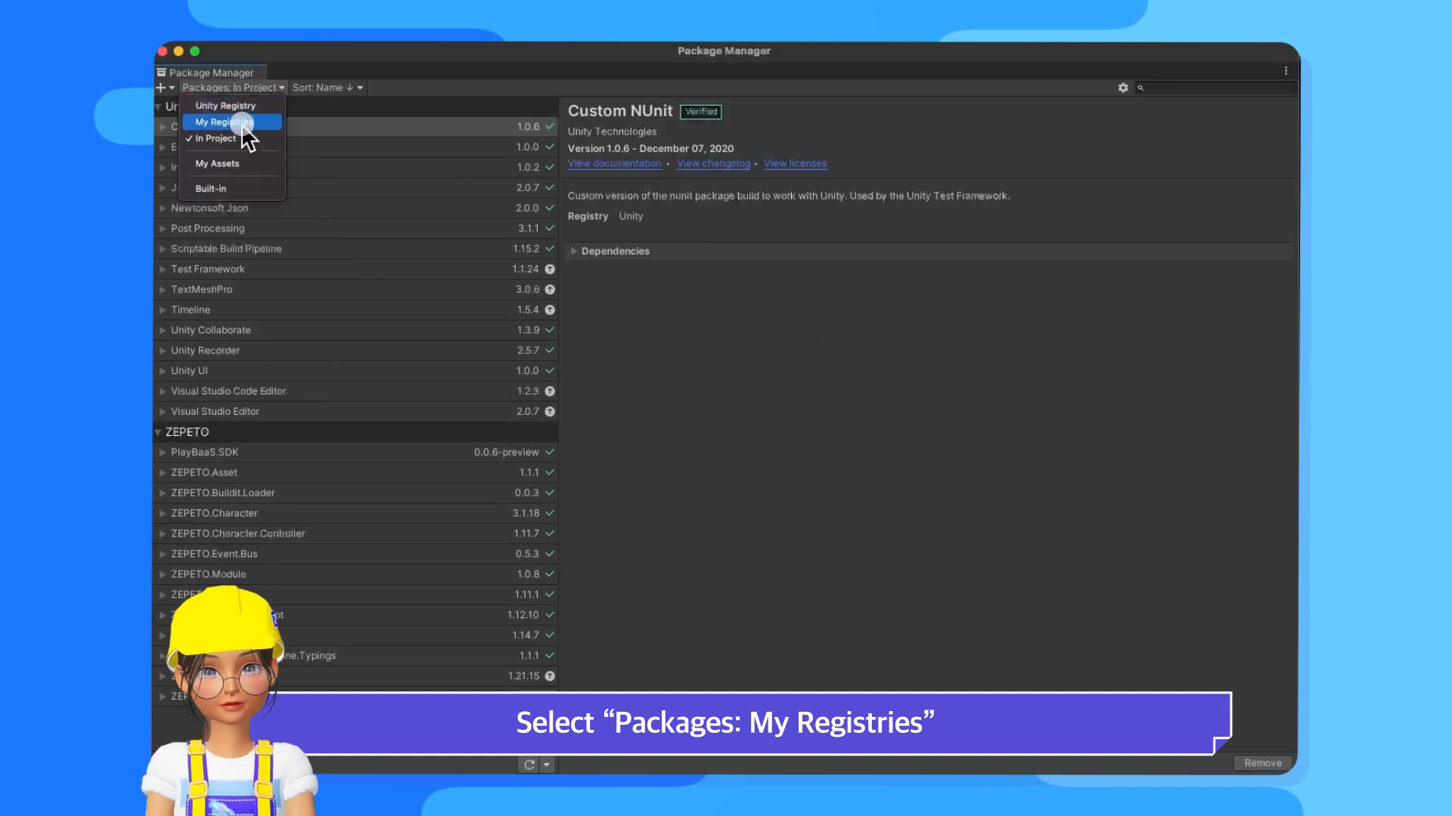
pyautogui.click(242, 122)
pyautogui.scroll(-5, 479, 602)
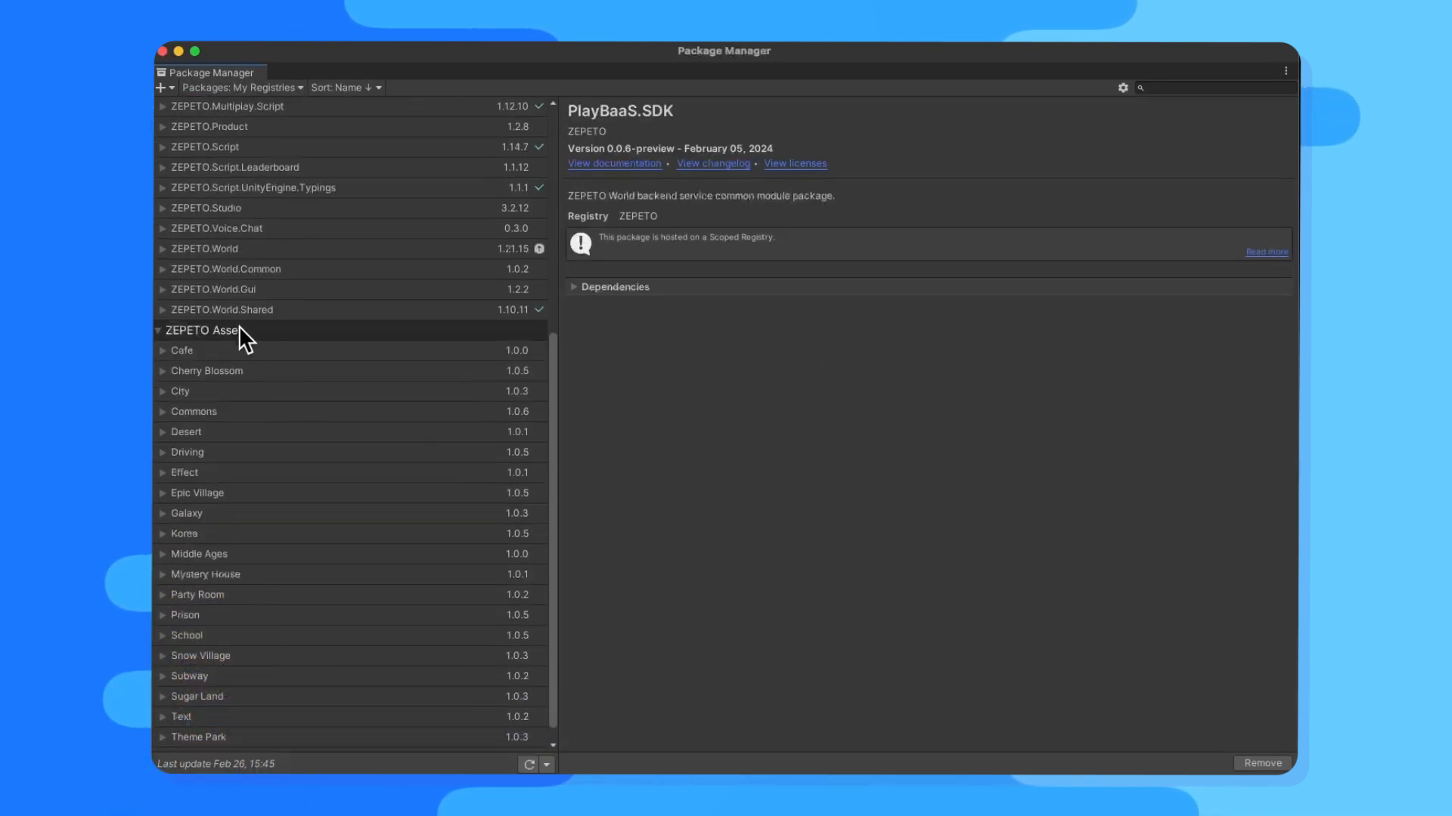
pyautogui.scroll(-1, 286, 450)
pyautogui.click(502, 499)
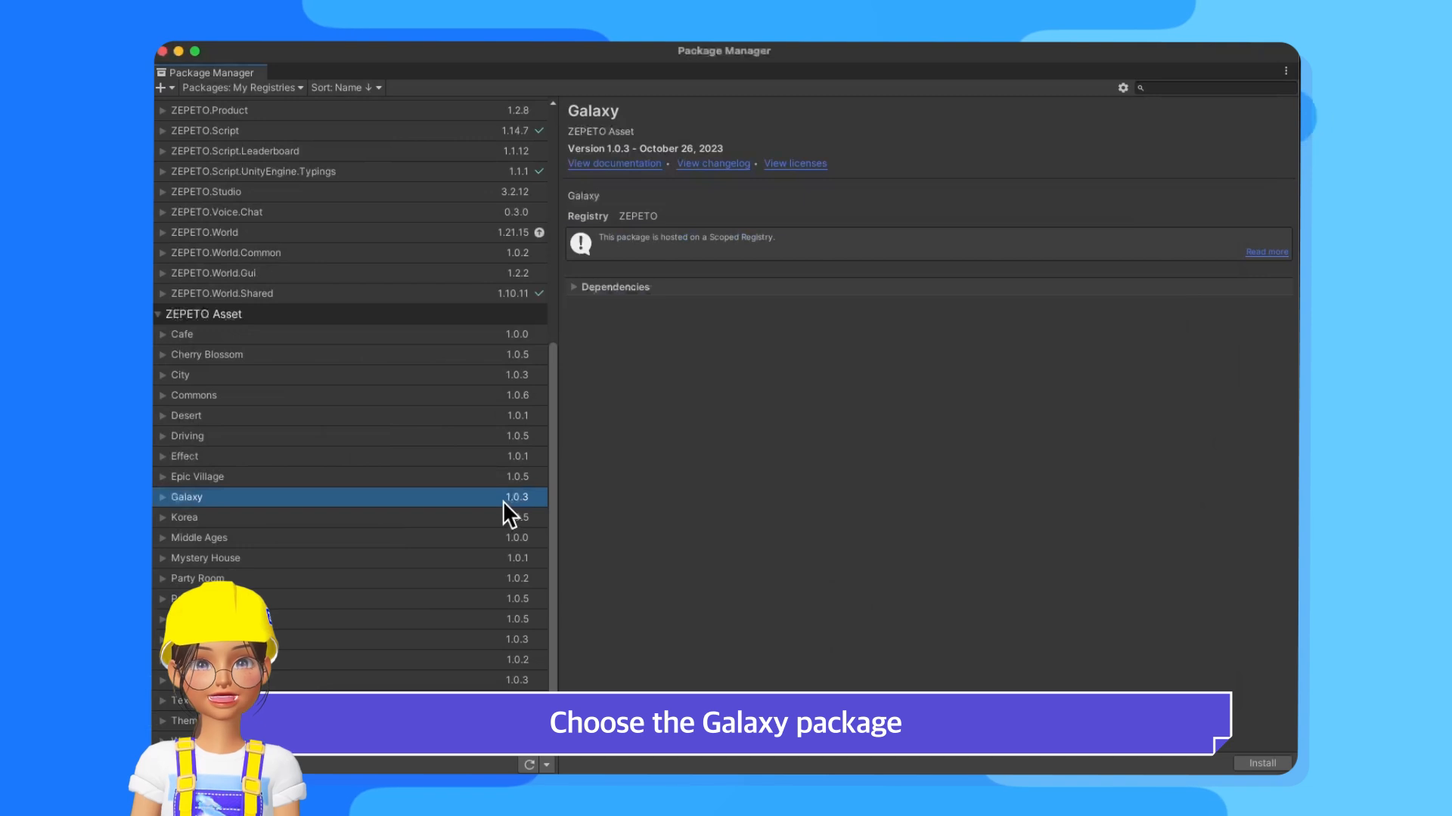
pyautogui.click(1278, 765)
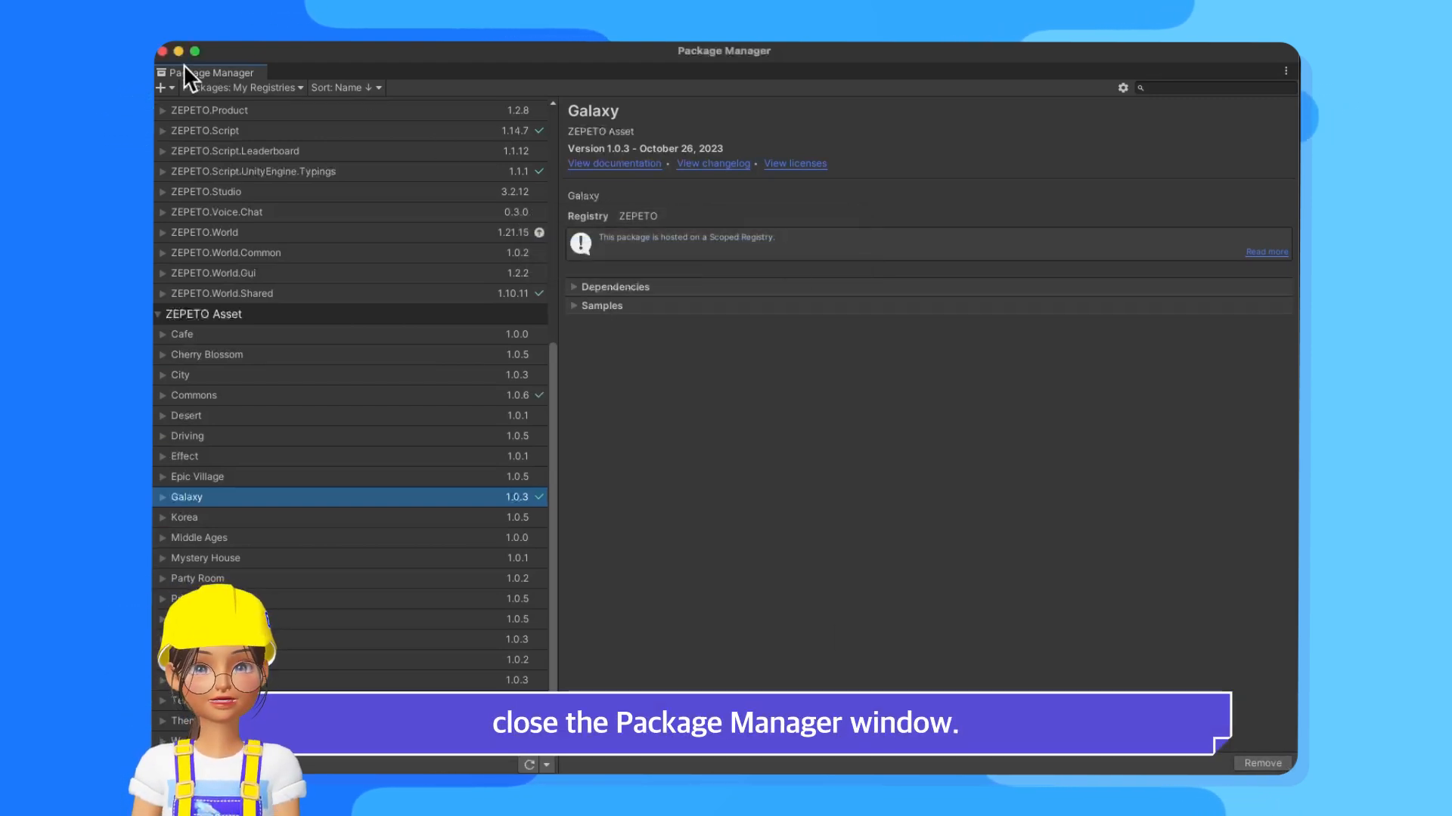
pyautogui.click(161, 50)
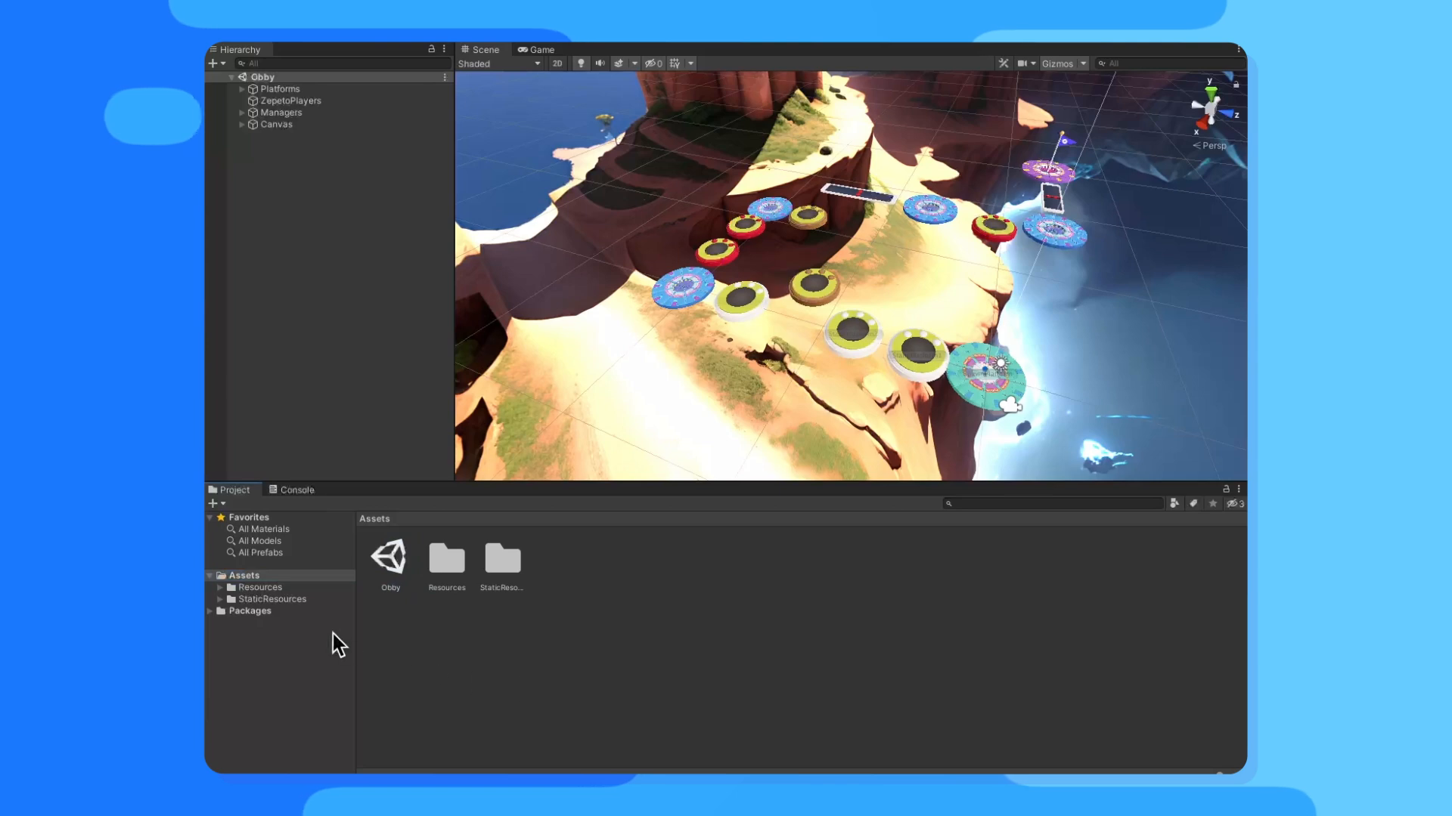
# Step: Place the galaxy_nature_moon and galaxy_nature_planet3 prefabs from the Galaxy package's Prefabs folder in empty areas around the platforms
pyautogui.click(211, 611)
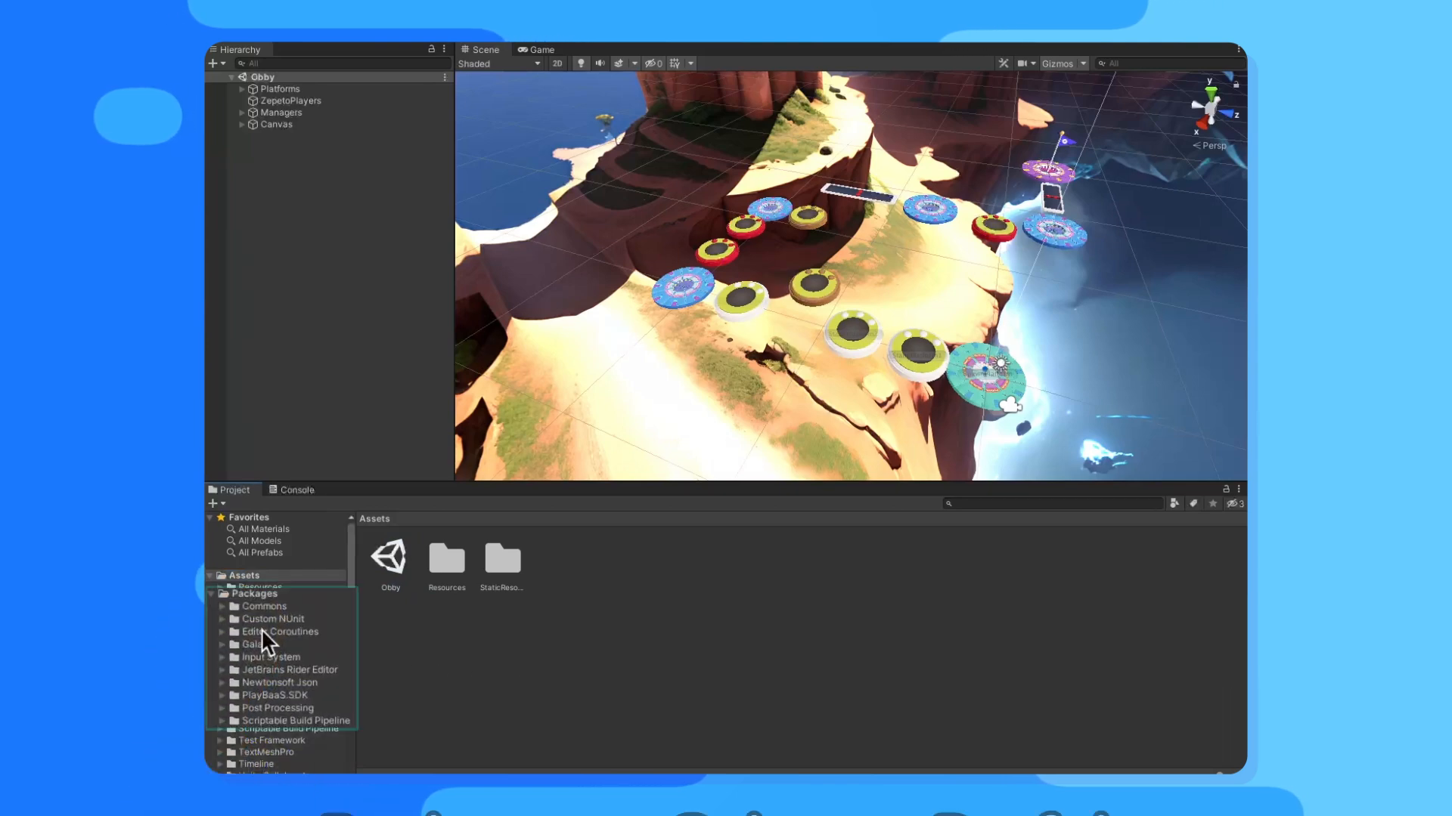
pyautogui.click(235, 659)
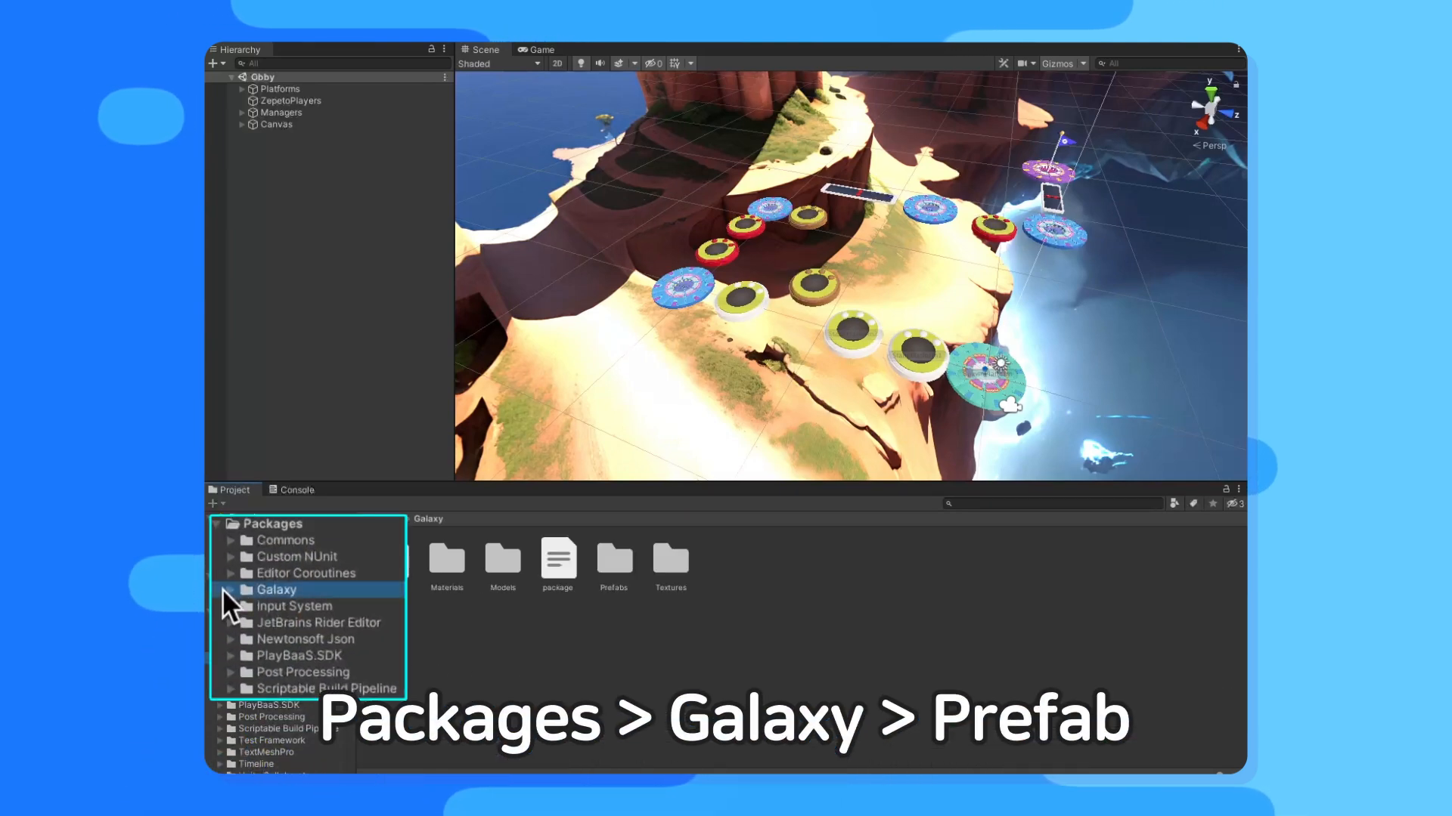
pyautogui.click(224, 589)
pyautogui.click(295, 640)
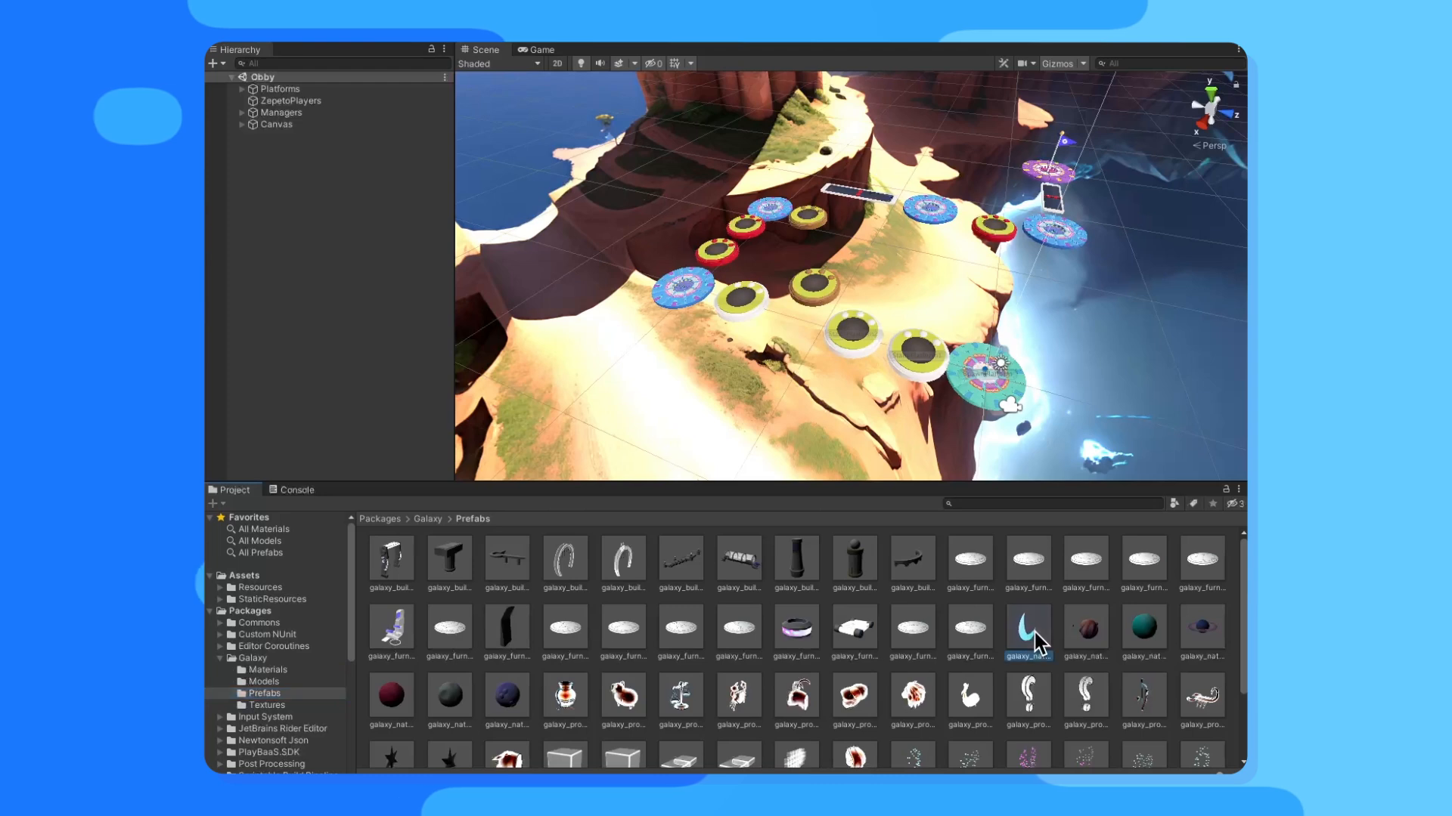
pyautogui.moveTo(1026, 629); pyautogui.dragTo(1078, 324)
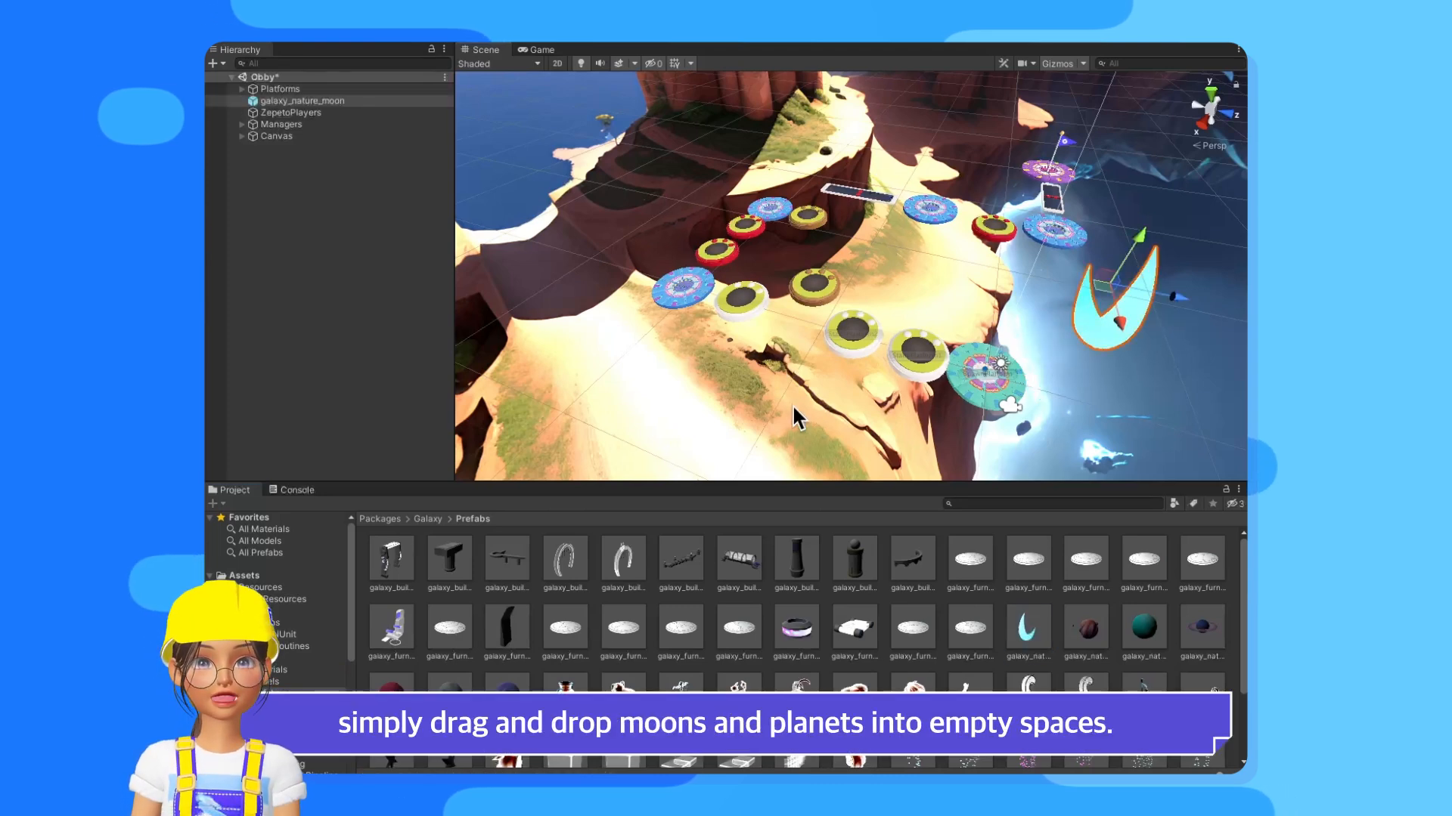
pyautogui.moveTo(1202, 629); pyautogui.dragTo(618, 204)
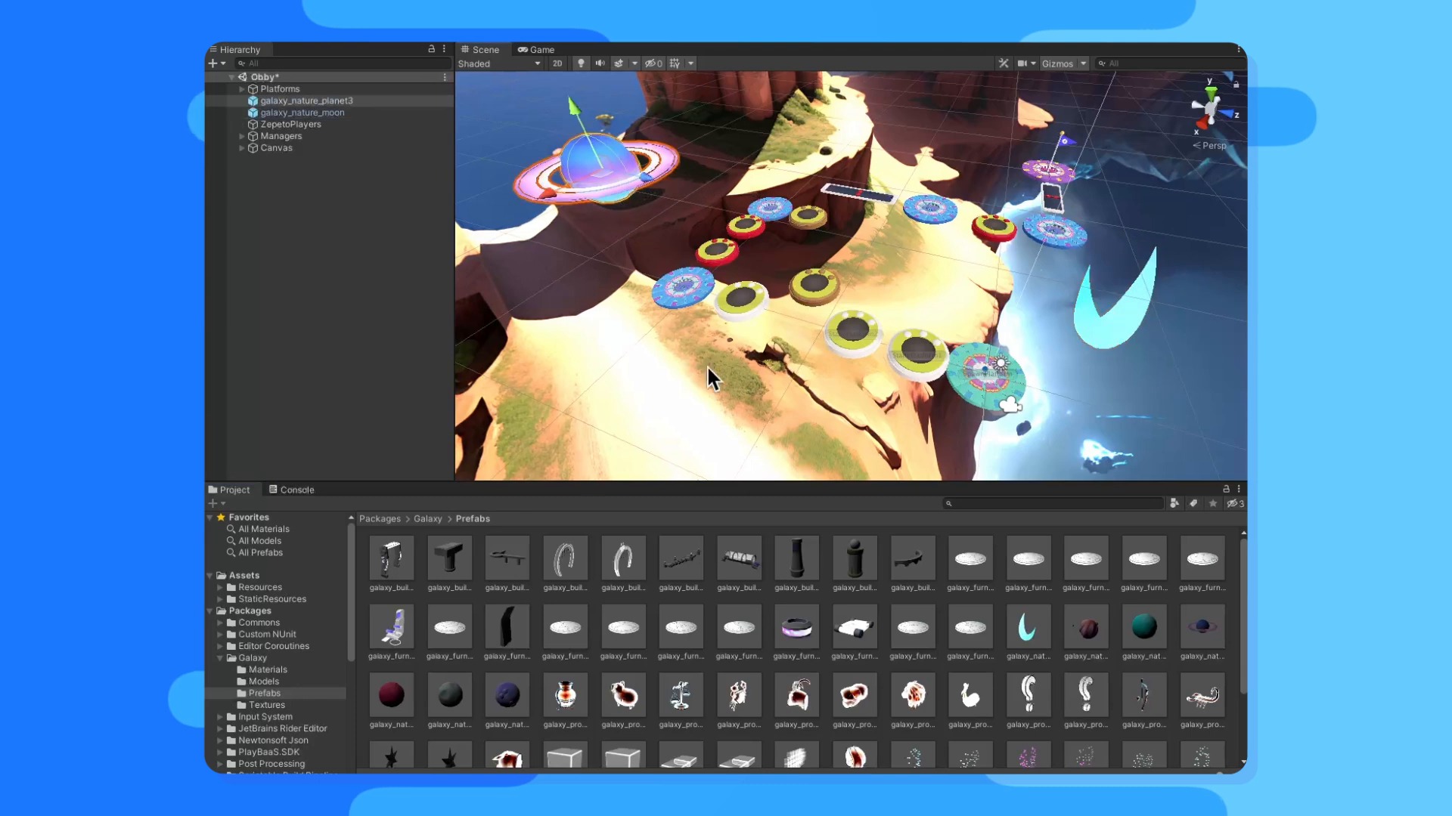
# Step: Inspect the X, Y and Z position coordinates of the moon object
pyautogui.moveTo(668, 412); pyautogui.dragTo(1013, 410, button='right')
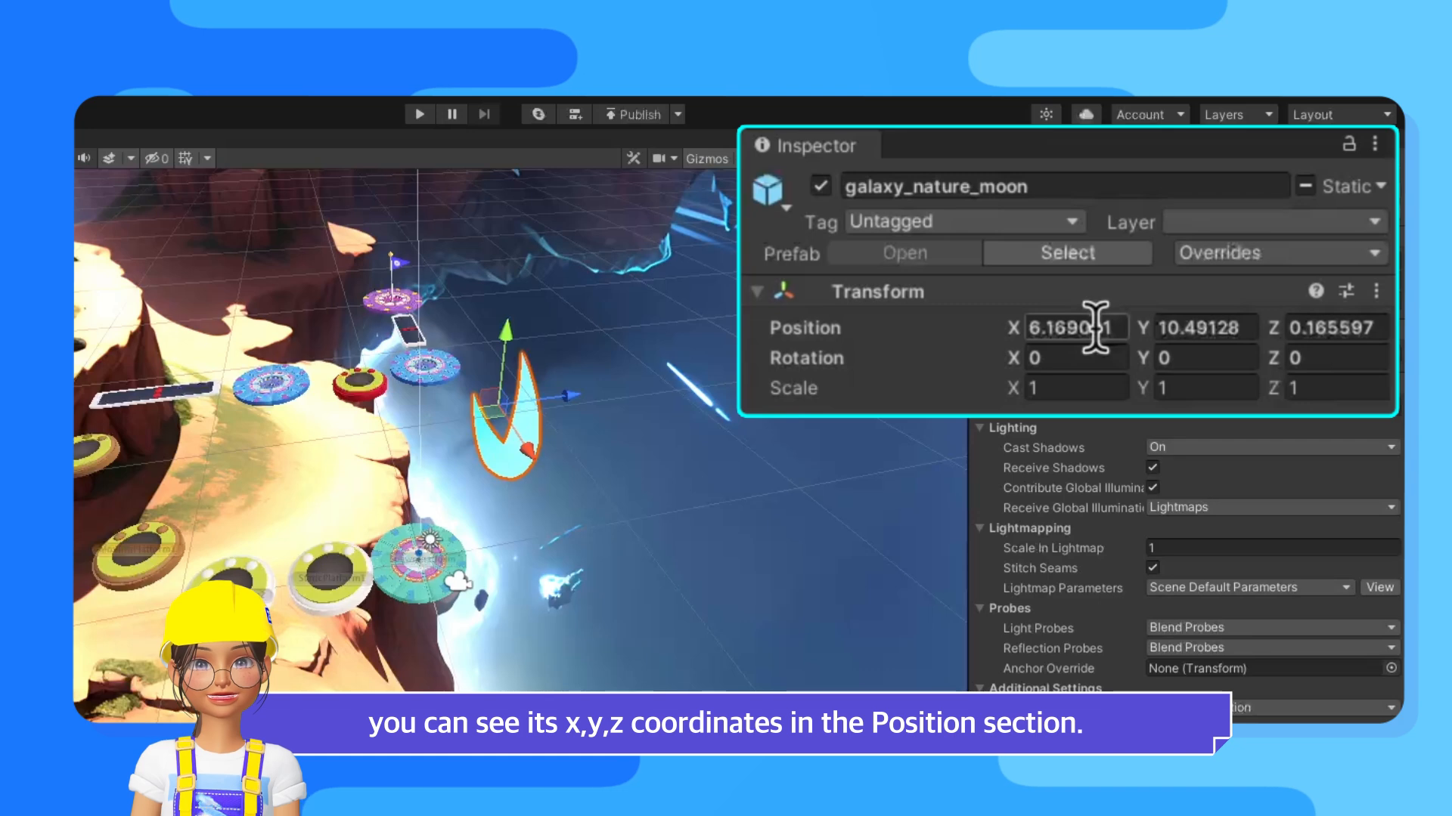
pyautogui.click(1095, 327)
pyautogui.click(1237, 325)
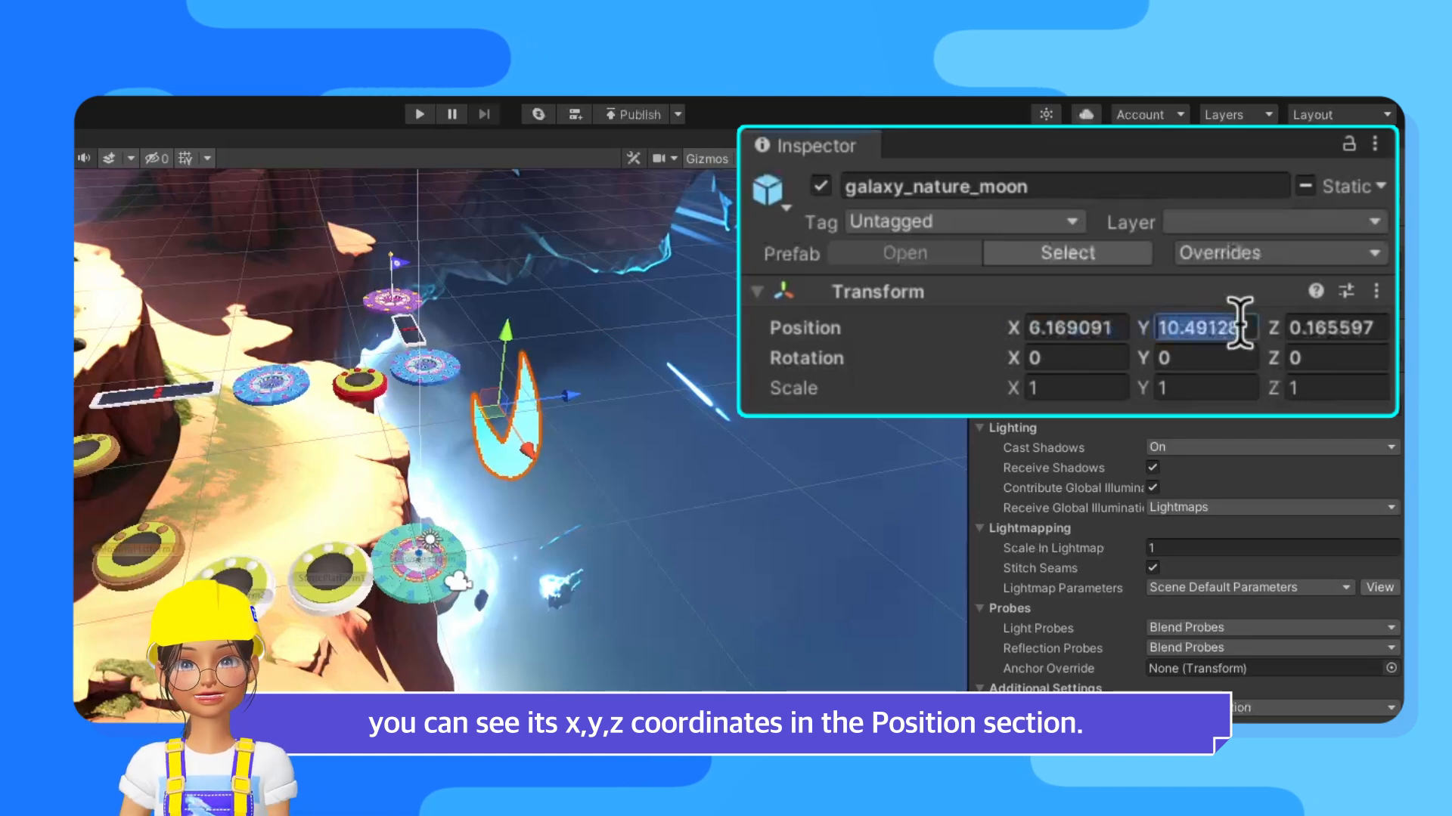
pyautogui.click(1361, 328)
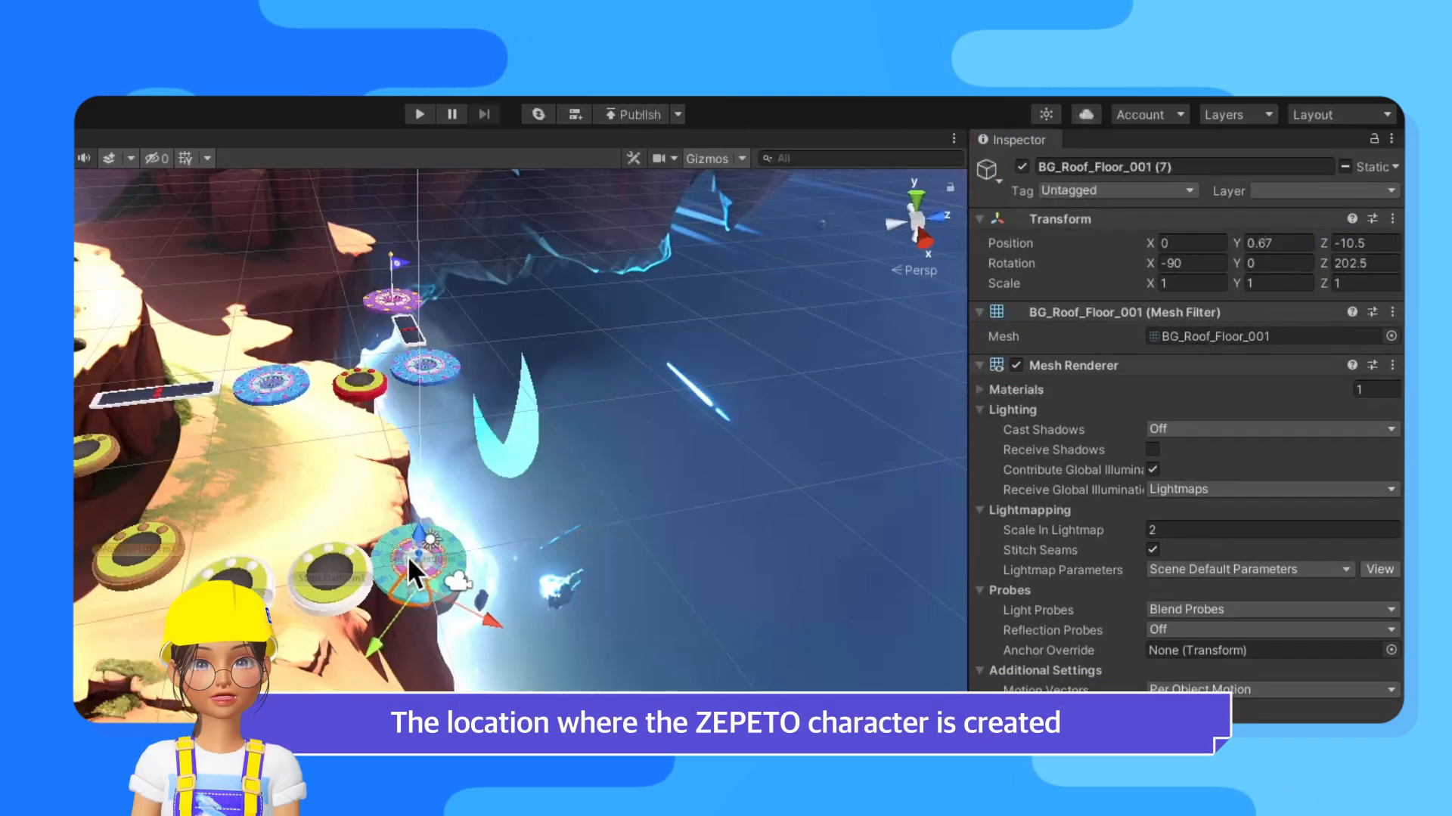
# Step: Inspect the X, Y and Z position coordinates of the spawn platform
pyautogui.click(407, 556)
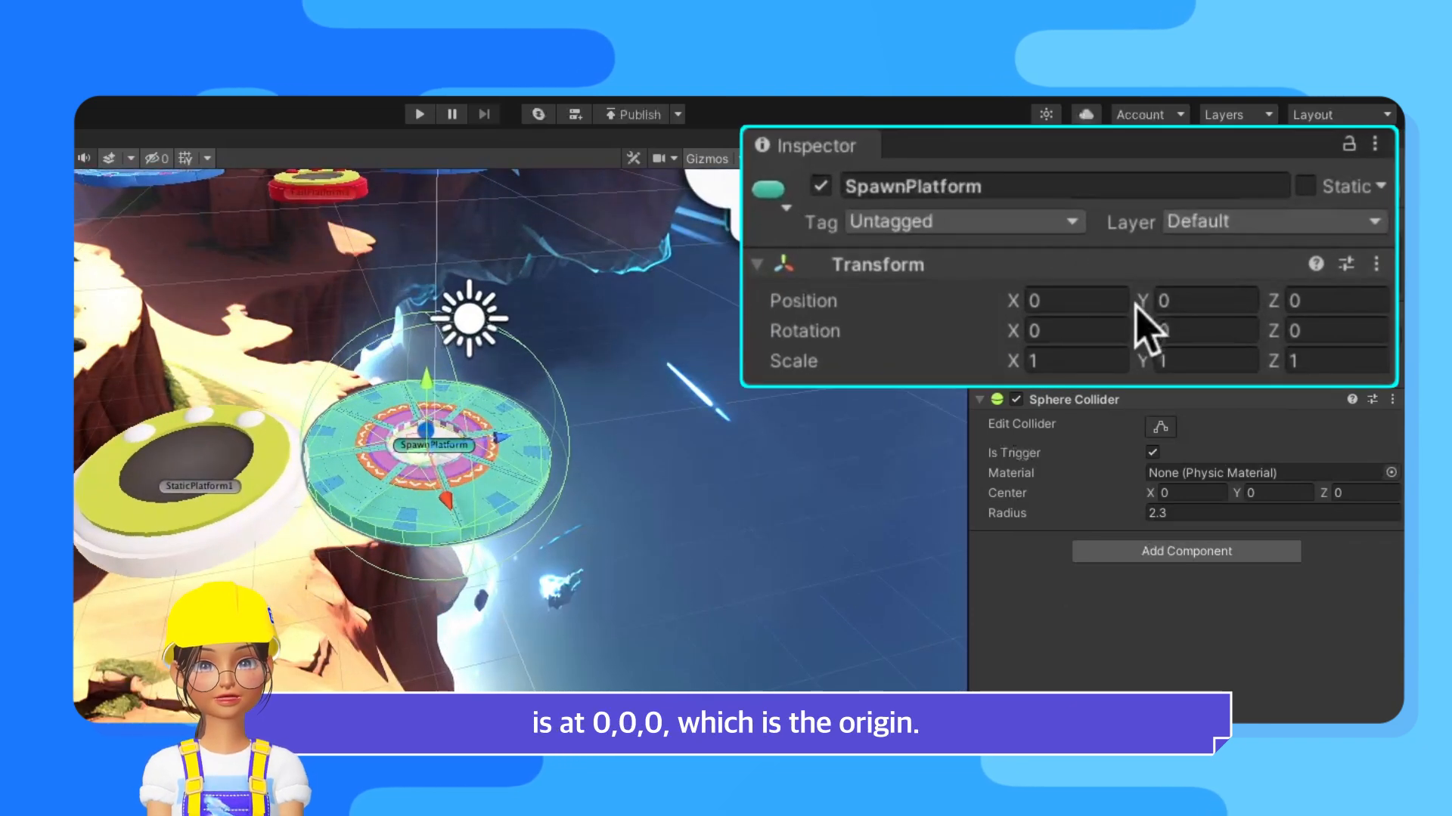
pyautogui.click(1081, 300)
pyautogui.click(1206, 302)
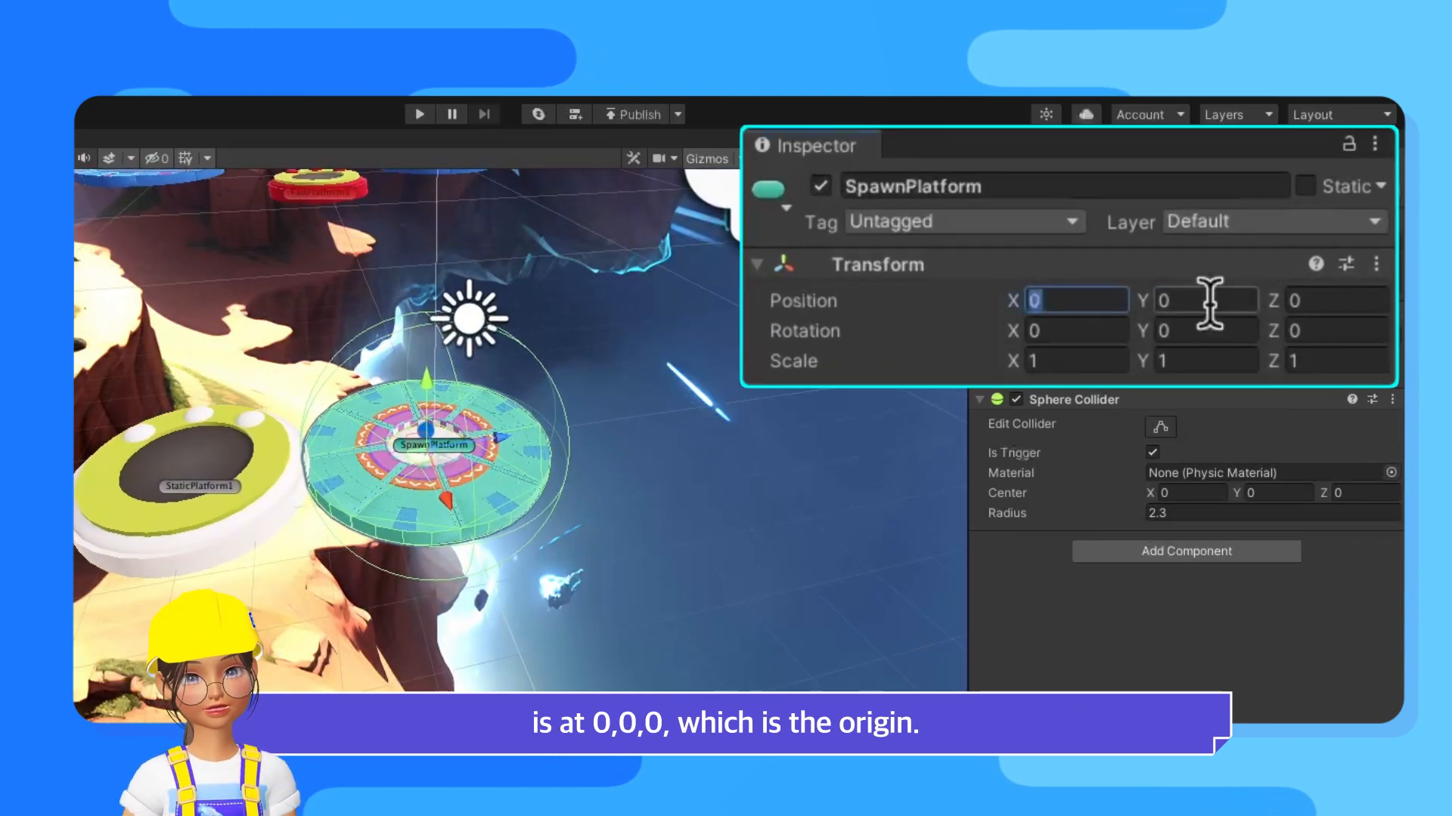
pyautogui.click(1354, 300)
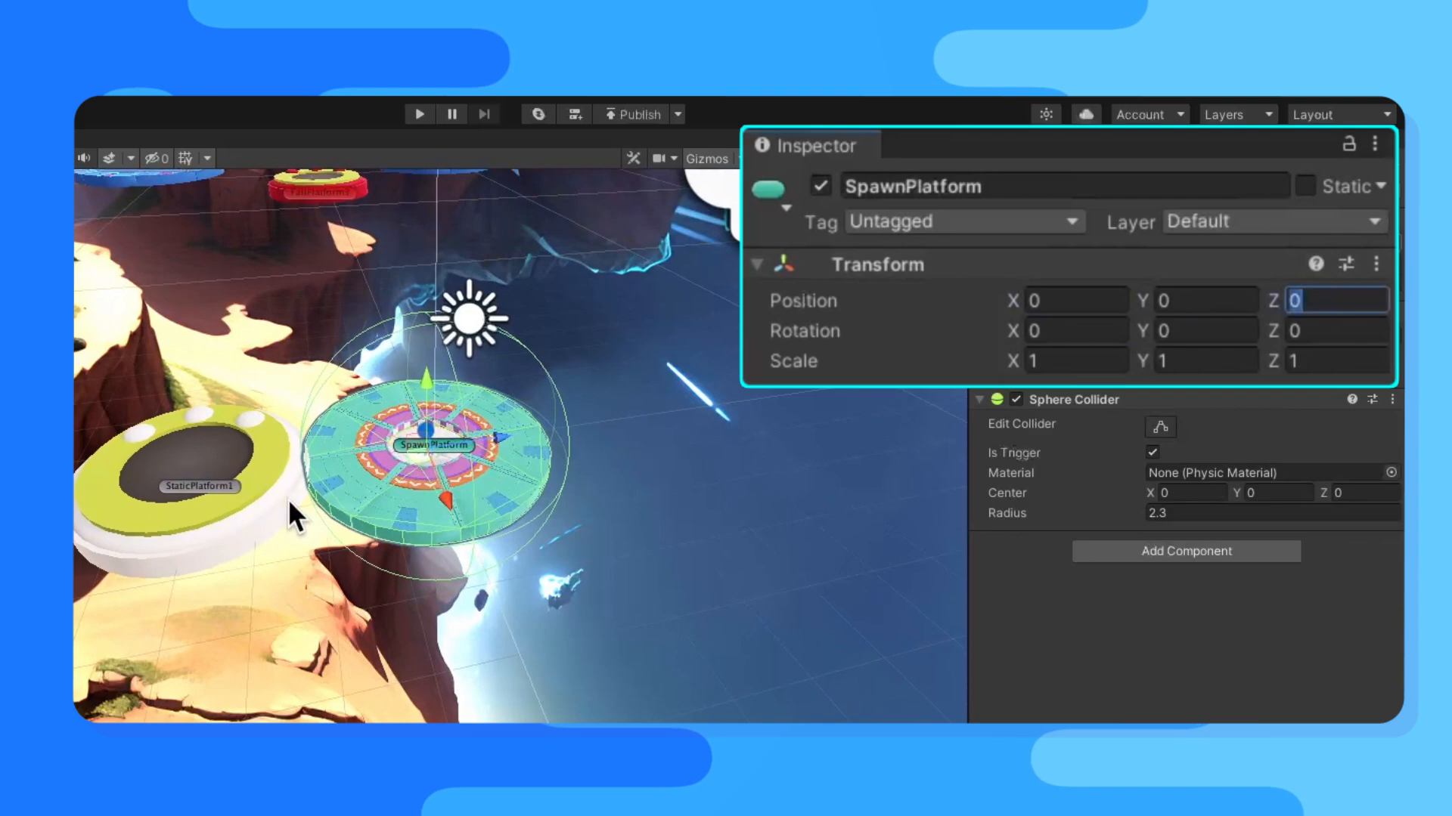
# Step: Place the flat galaxy_furniture_aquariusstand prefab in the scene beside StaticPlatform1
pyautogui.scroll(-15, 311, 468)
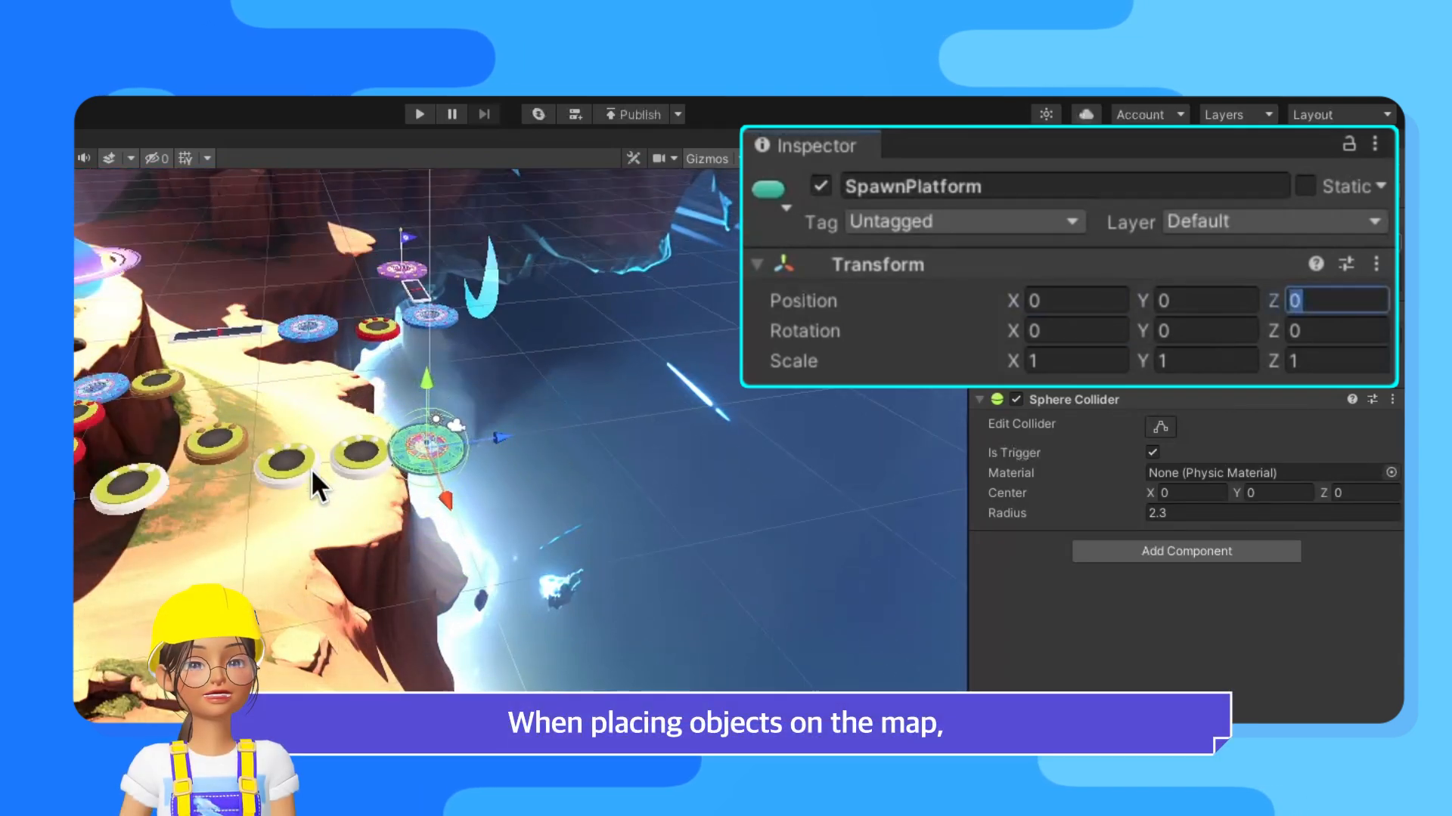
pyautogui.scroll(-2, 310, 468)
pyautogui.keyDown('alt'); pyautogui.moveTo(311, 468); pyautogui.dragTo(486, 308); pyautogui.keyUp('alt')
pyautogui.click(635, 289)
pyautogui.click(626, 299)
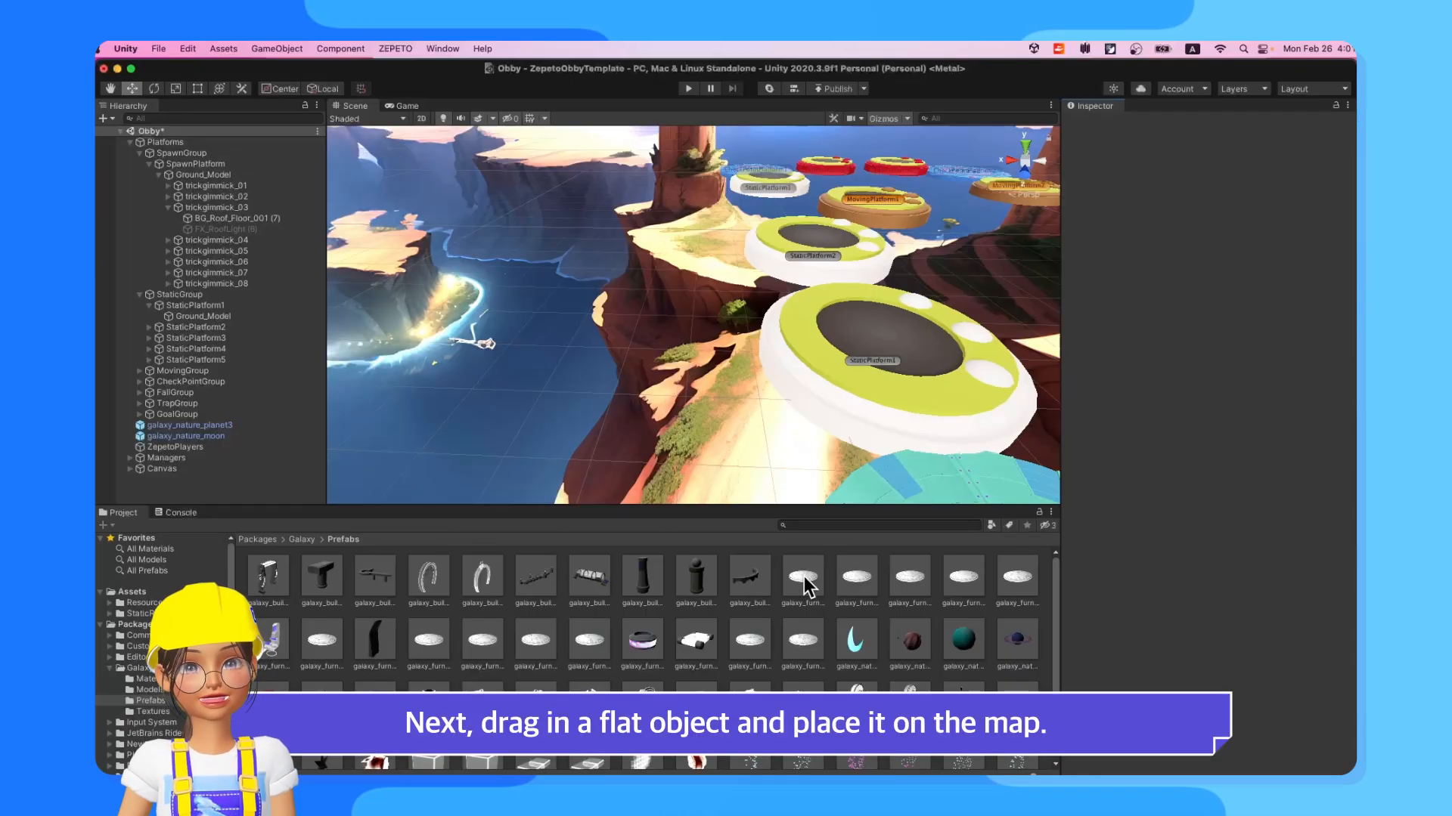
pyautogui.moveTo(805, 577); pyautogui.dragTo(732, 389)
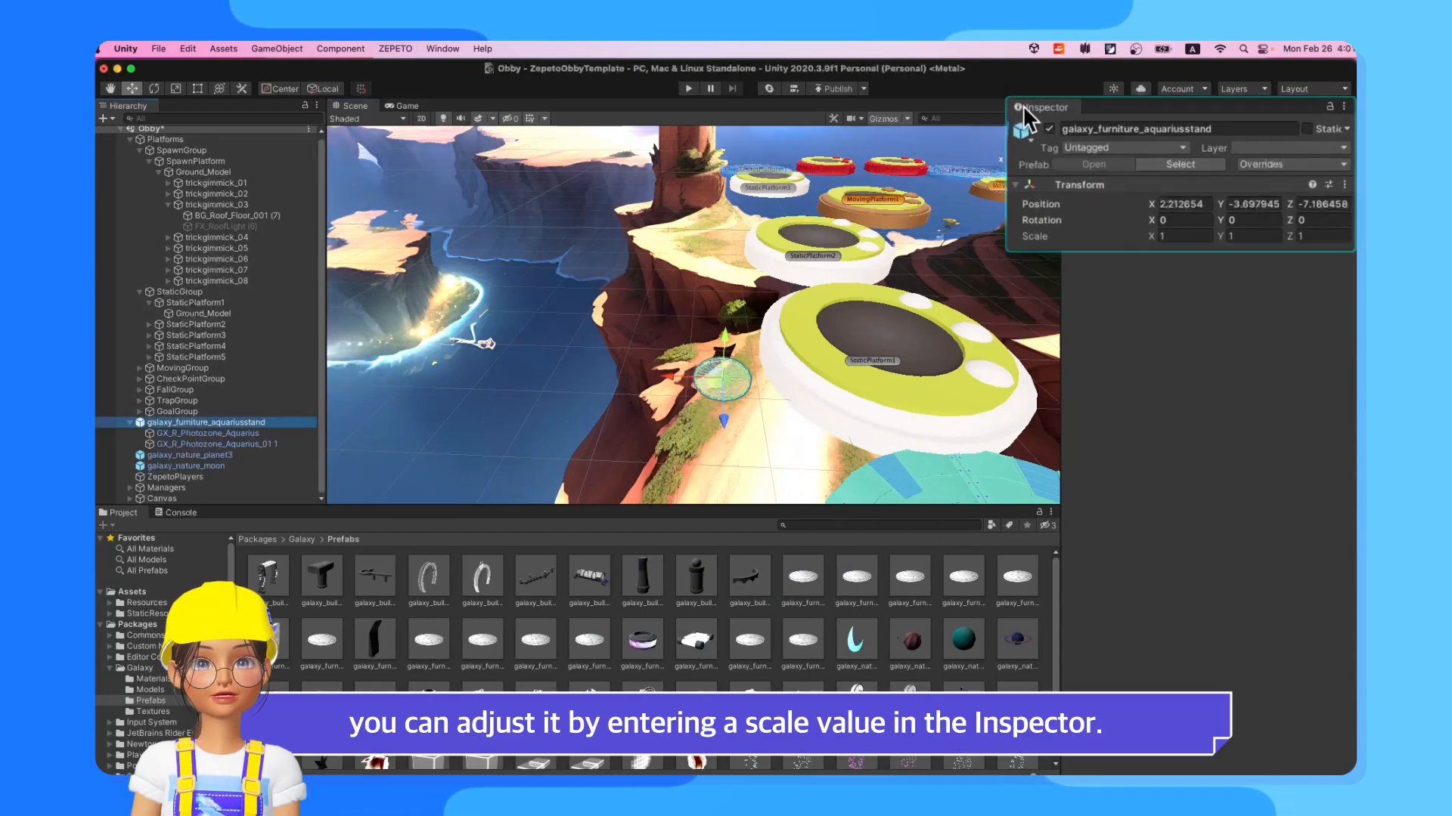
# Step: Set the aquarius stand's scale to 3 on the X, Y and Z axes
pyautogui.click(1119, 274)
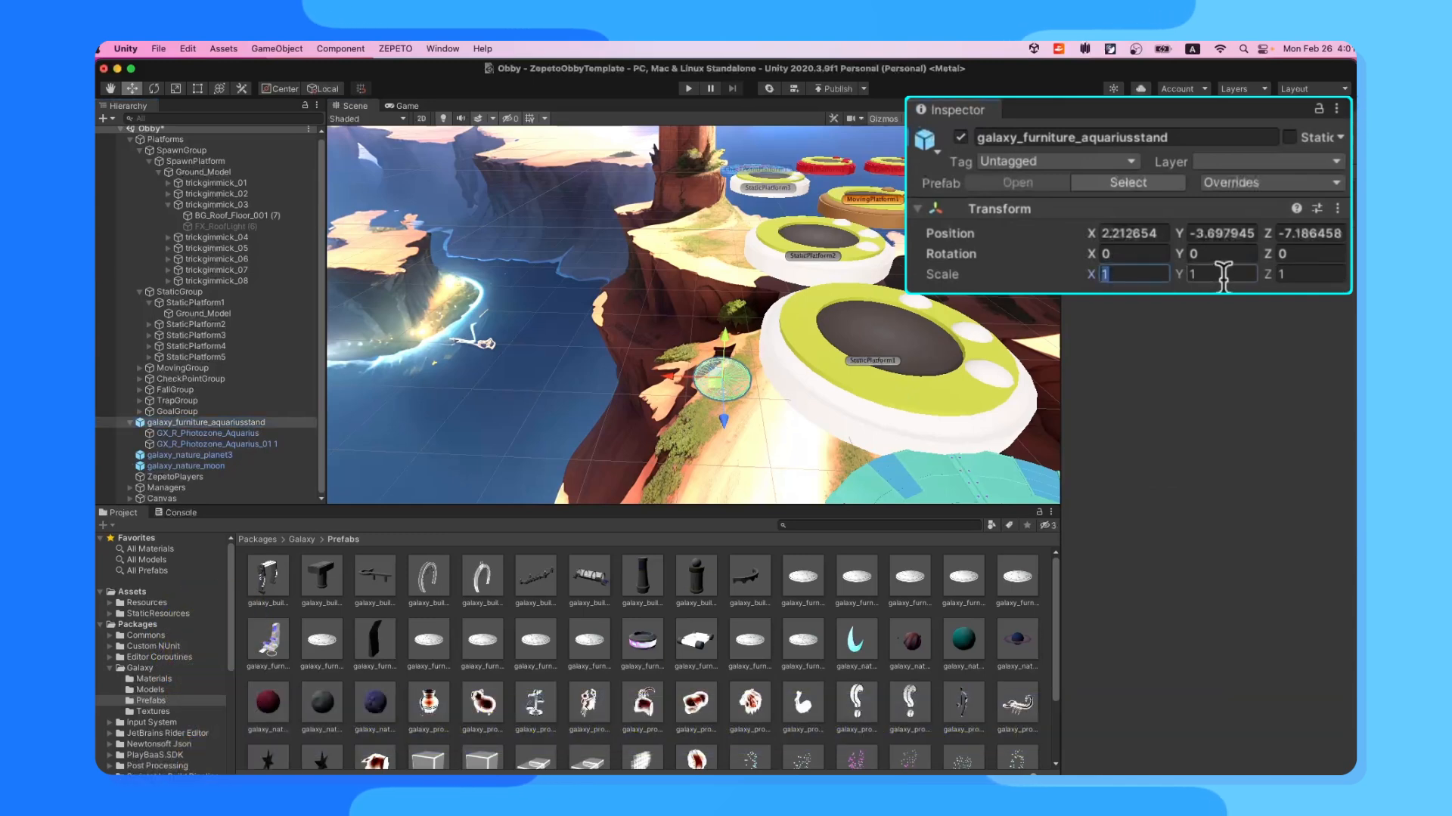
pyautogui.write('3')
pyautogui.click(1224, 274)
pyautogui.write('3')
pyautogui.click(1308, 274)
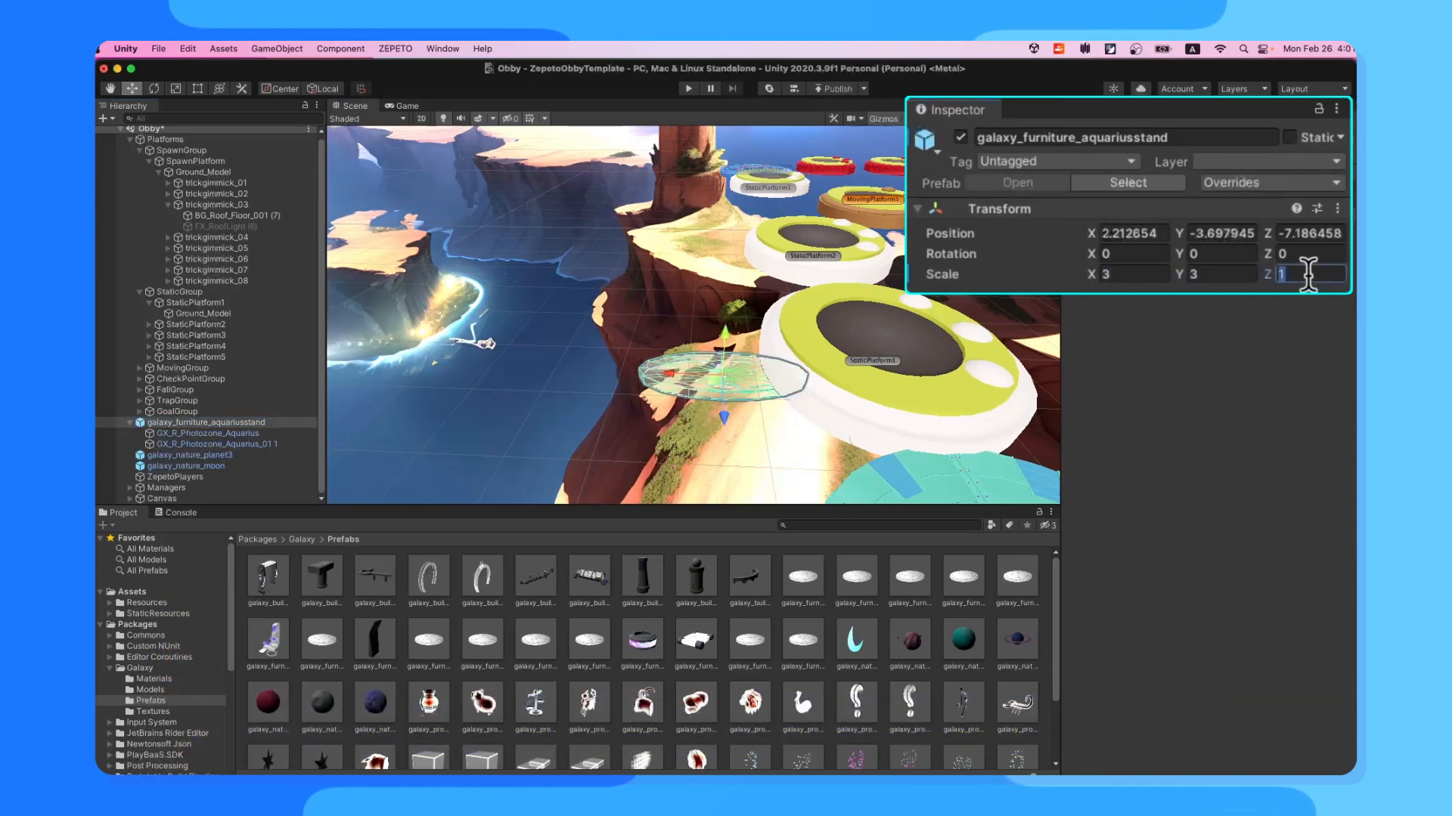
pyautogui.write('3')
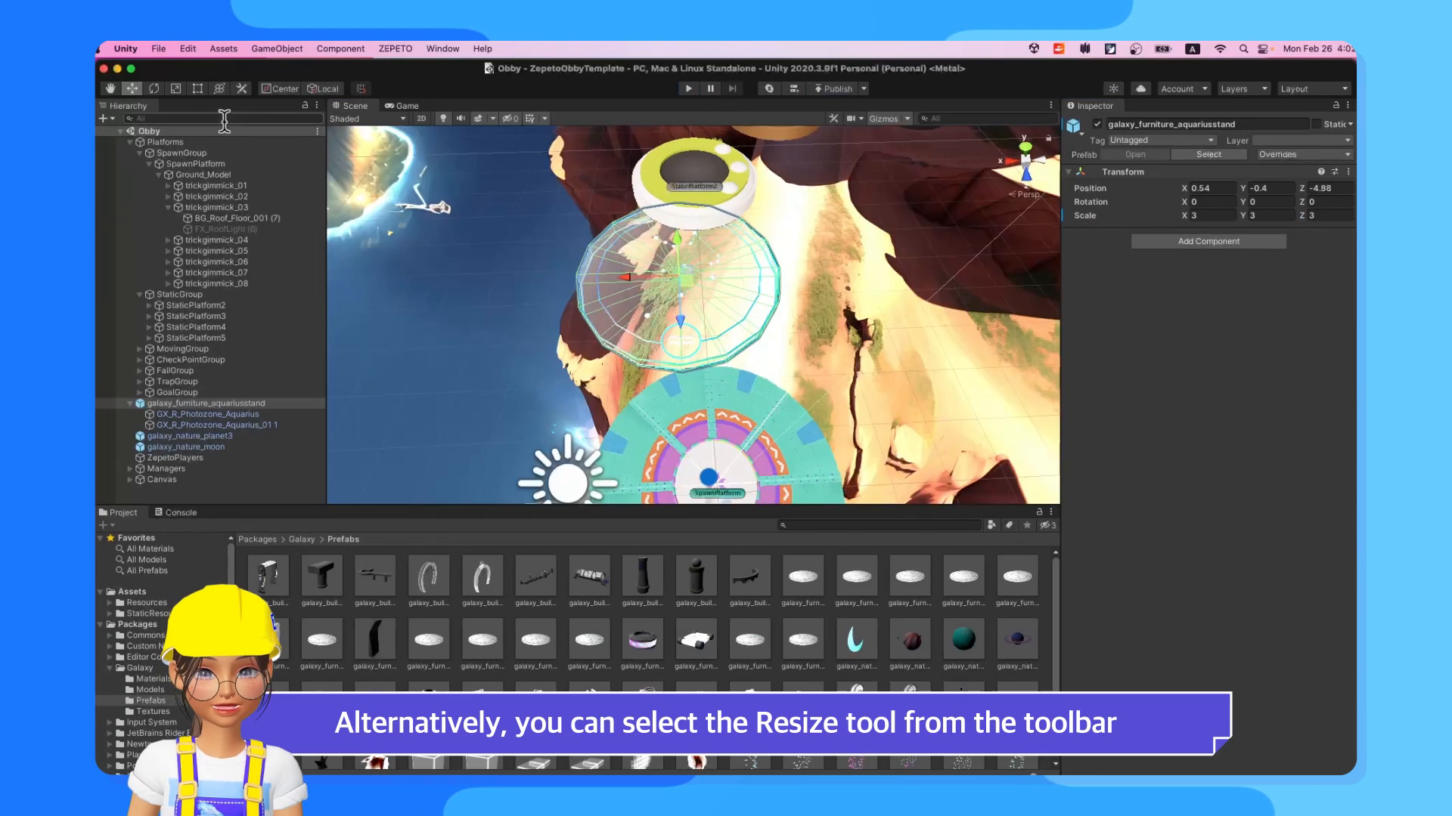
# Step: Shrink the aquarius stand slightly along its X and Z axes with the Scale tool
pyautogui.click(174, 88)
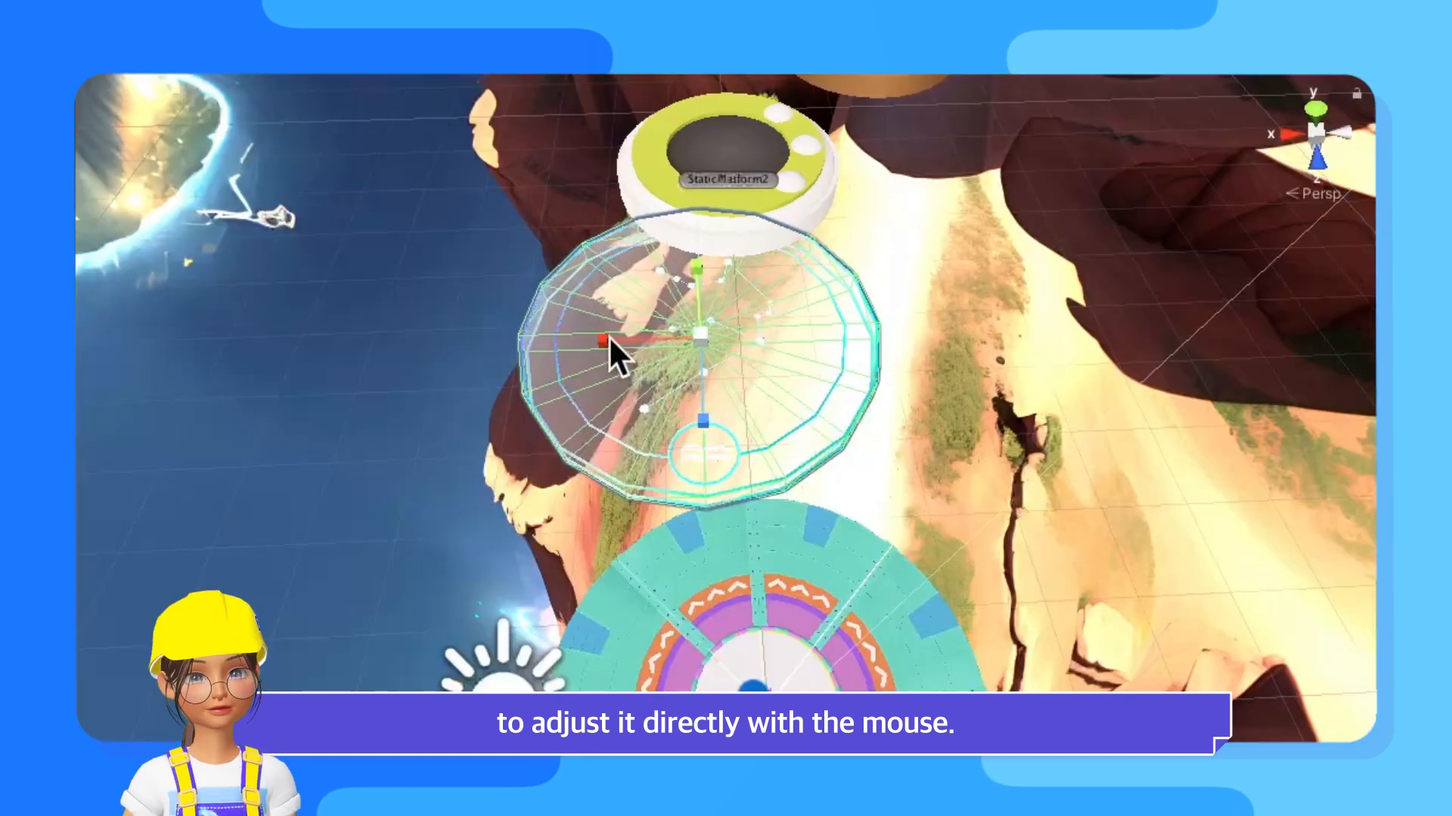
pyautogui.moveTo(609, 336); pyautogui.dragTo(629, 336)
pyautogui.moveTo(692, 412); pyautogui.dragTo(700, 393)
pyautogui.moveTo(594, 342); pyautogui.dragTo(615, 330)
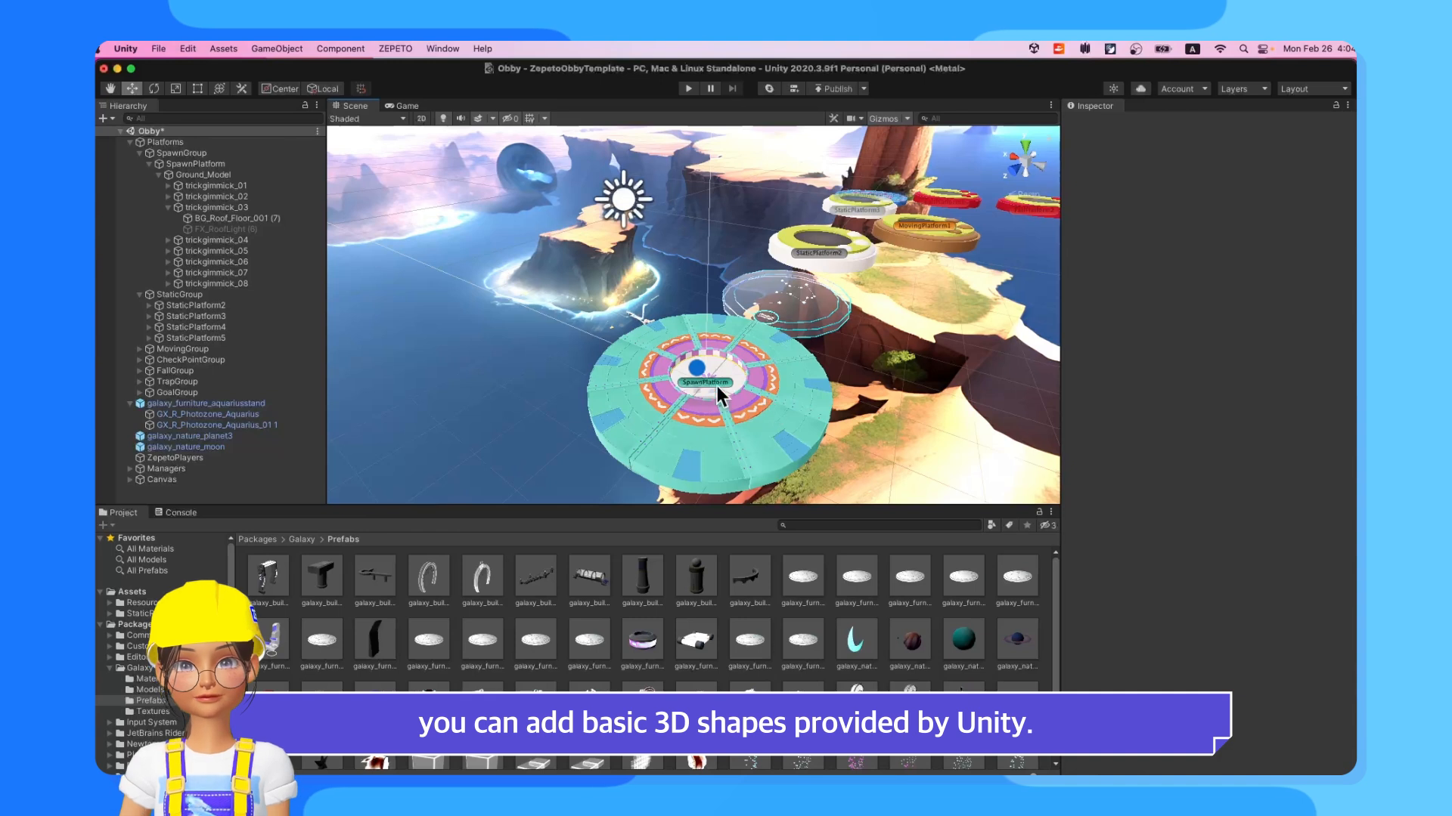
# Step: Add a basic 3D cube to the Obby scene
pyautogui.click(112, 120)
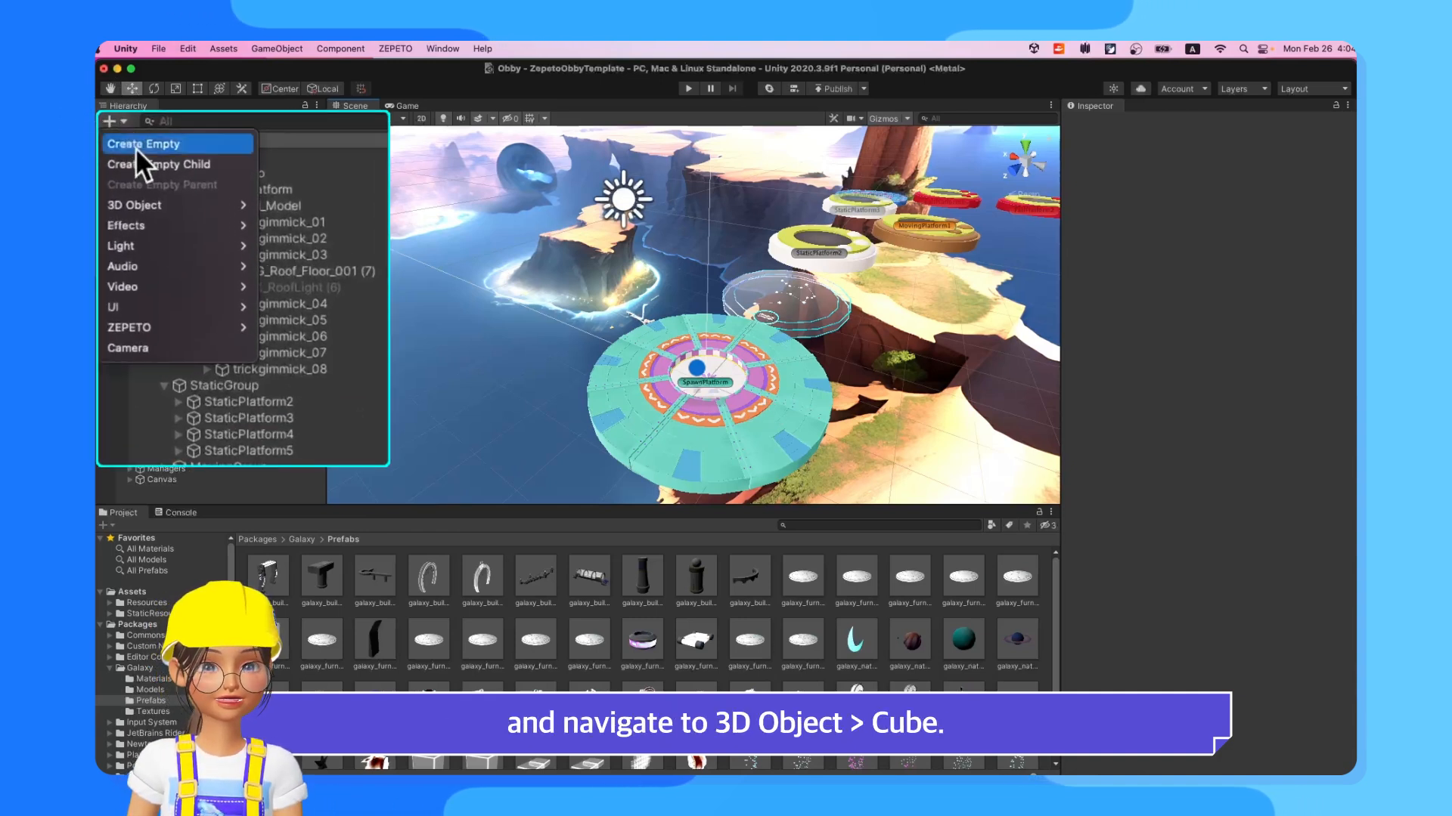
pyautogui.moveTo(176, 207)
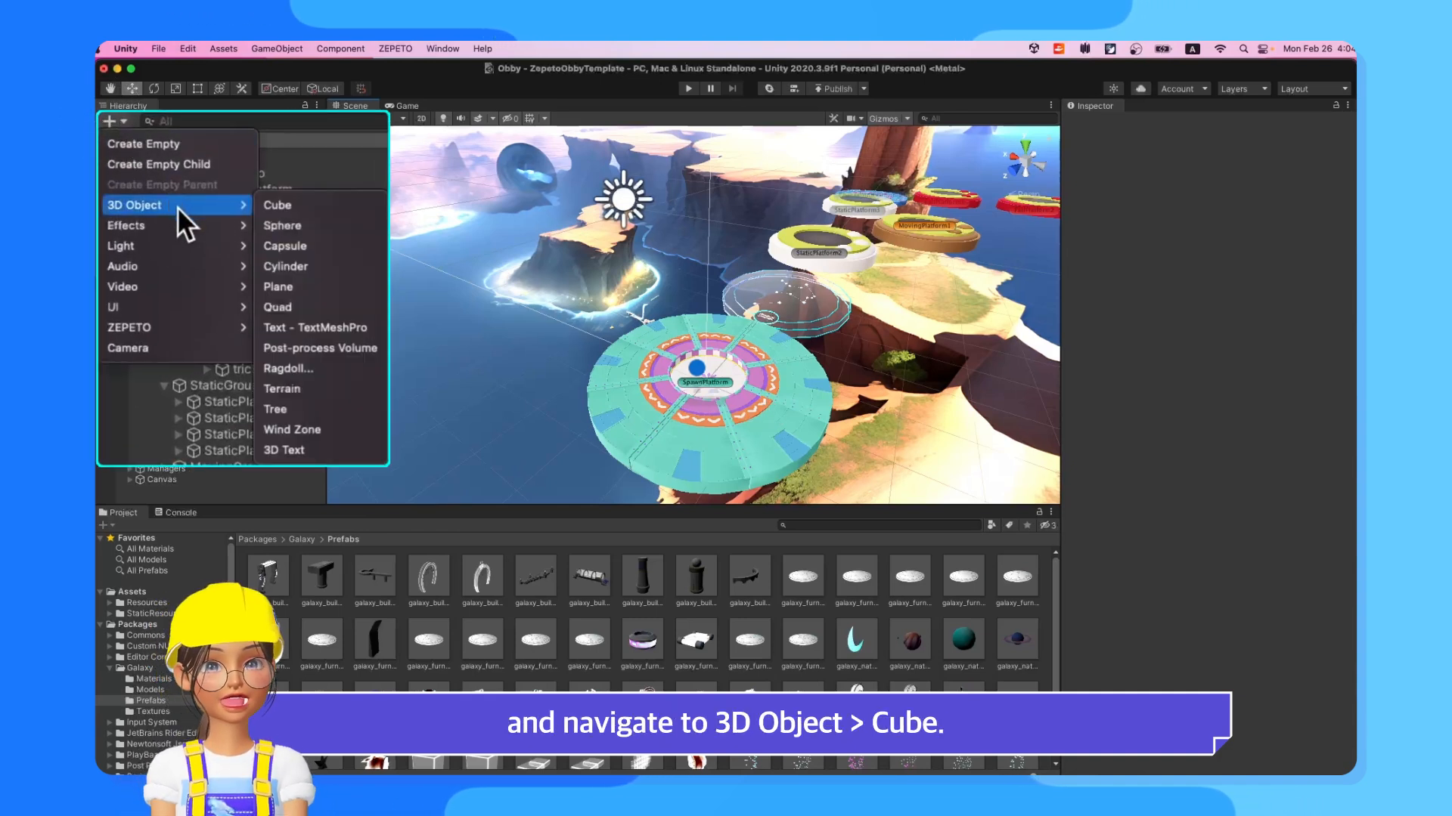
pyautogui.click(308, 207)
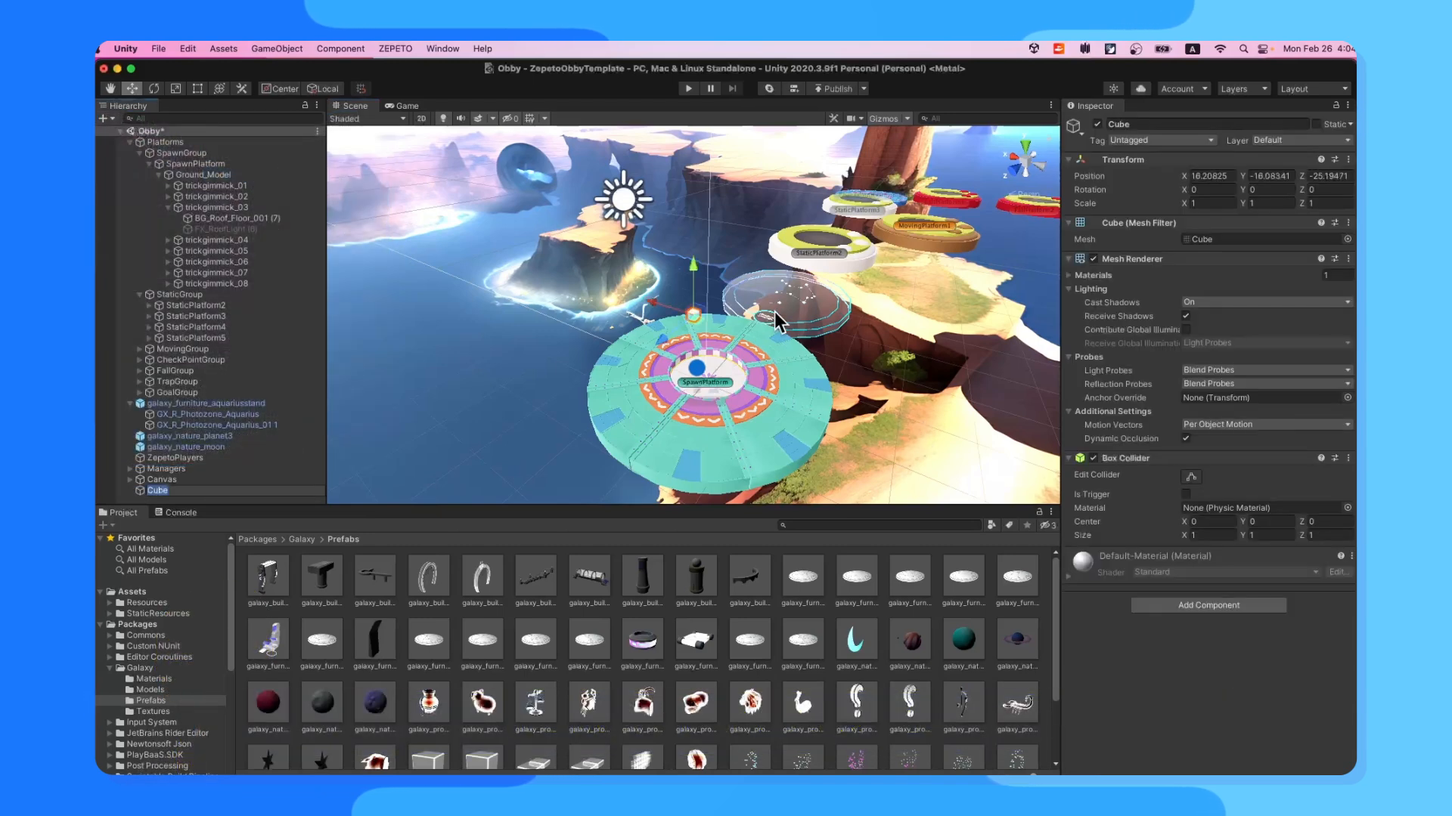
# Step: Set the cube's position to 0 on the X, Y and Z axes
pyautogui.click(1215, 176)
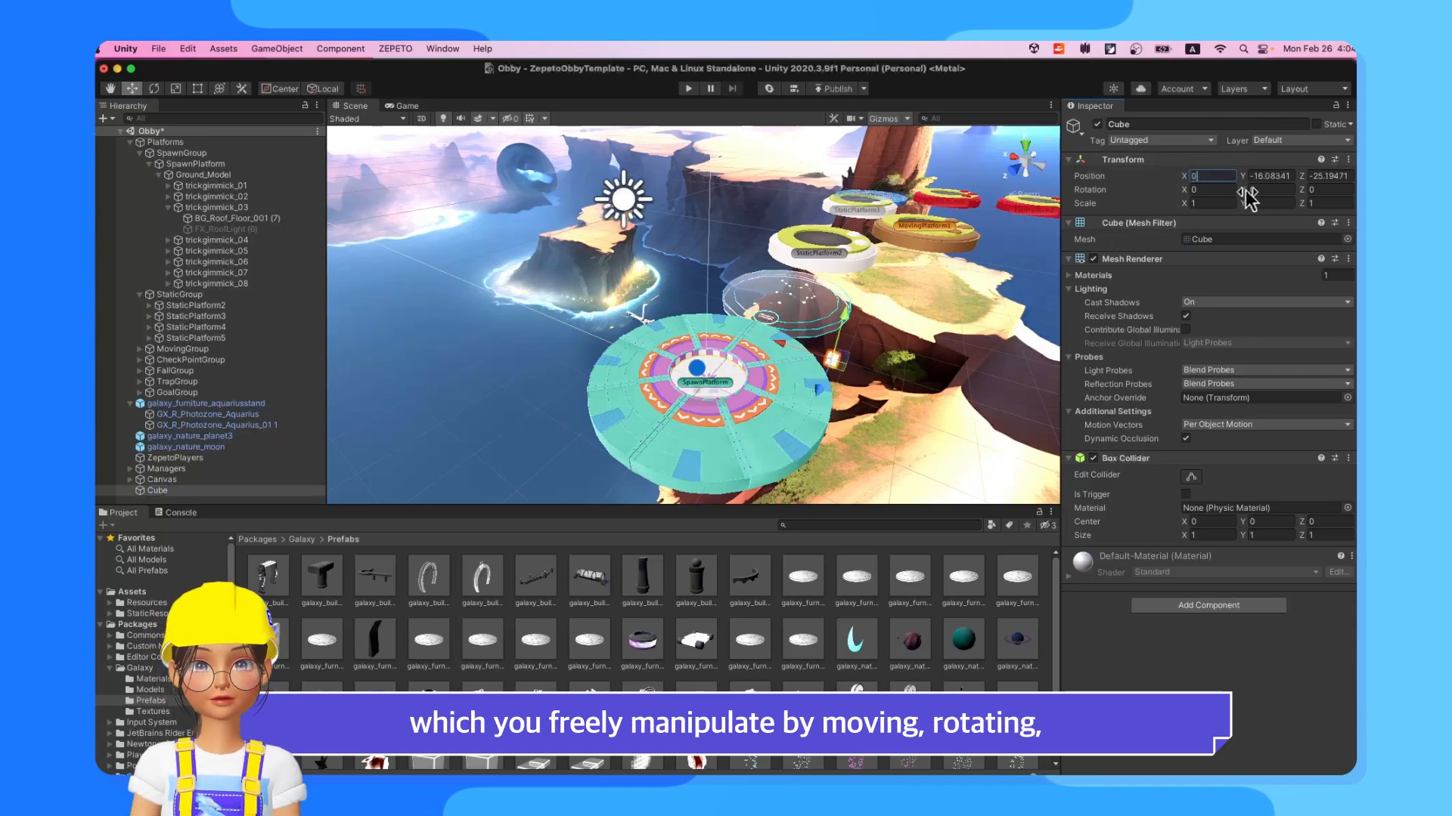
pyautogui.press('Tab')
pyautogui.write('0')
pyautogui.press('Tab')
pyautogui.write('0')
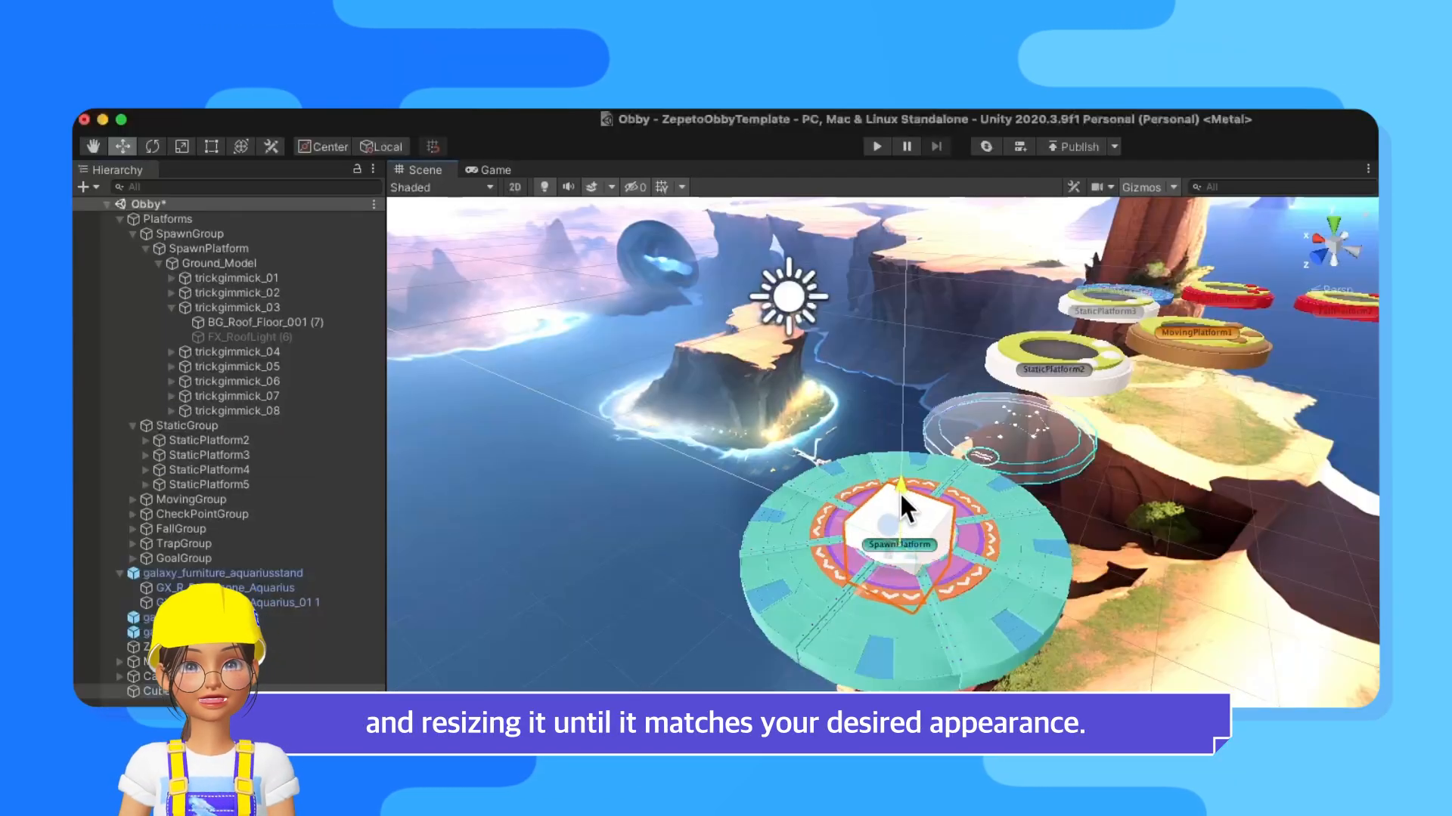
# Step: Raise the cube to about 1.86 on Y and move it sideways off the spawn platform to about -2.42 on X
pyautogui.moveTo(706, 344); pyautogui.dragTo(703, 263)
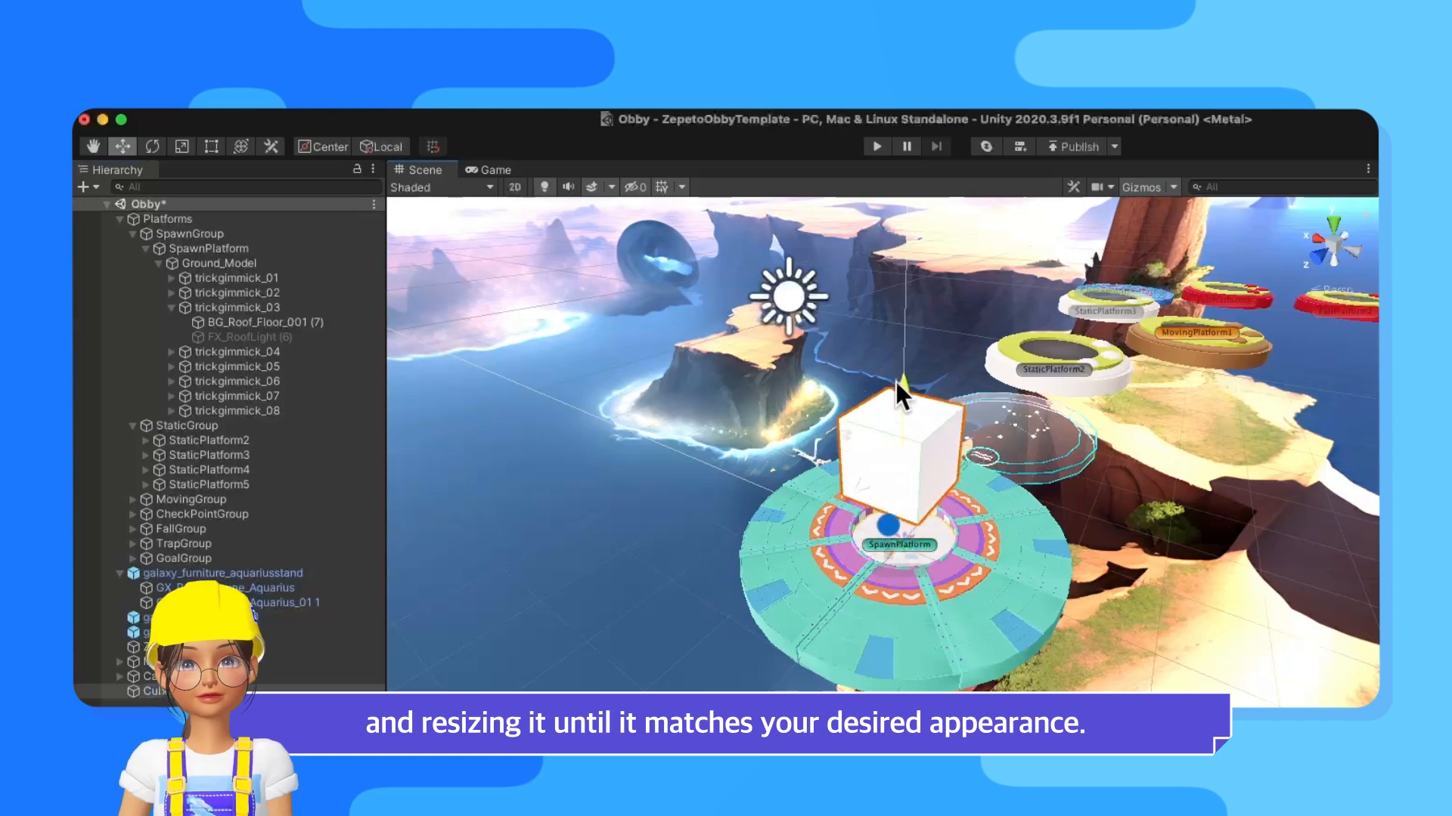
pyautogui.moveTo(896, 383); pyautogui.dragTo(893, 361)
pyautogui.moveTo(903, 437); pyautogui.dragTo(1117, 466)
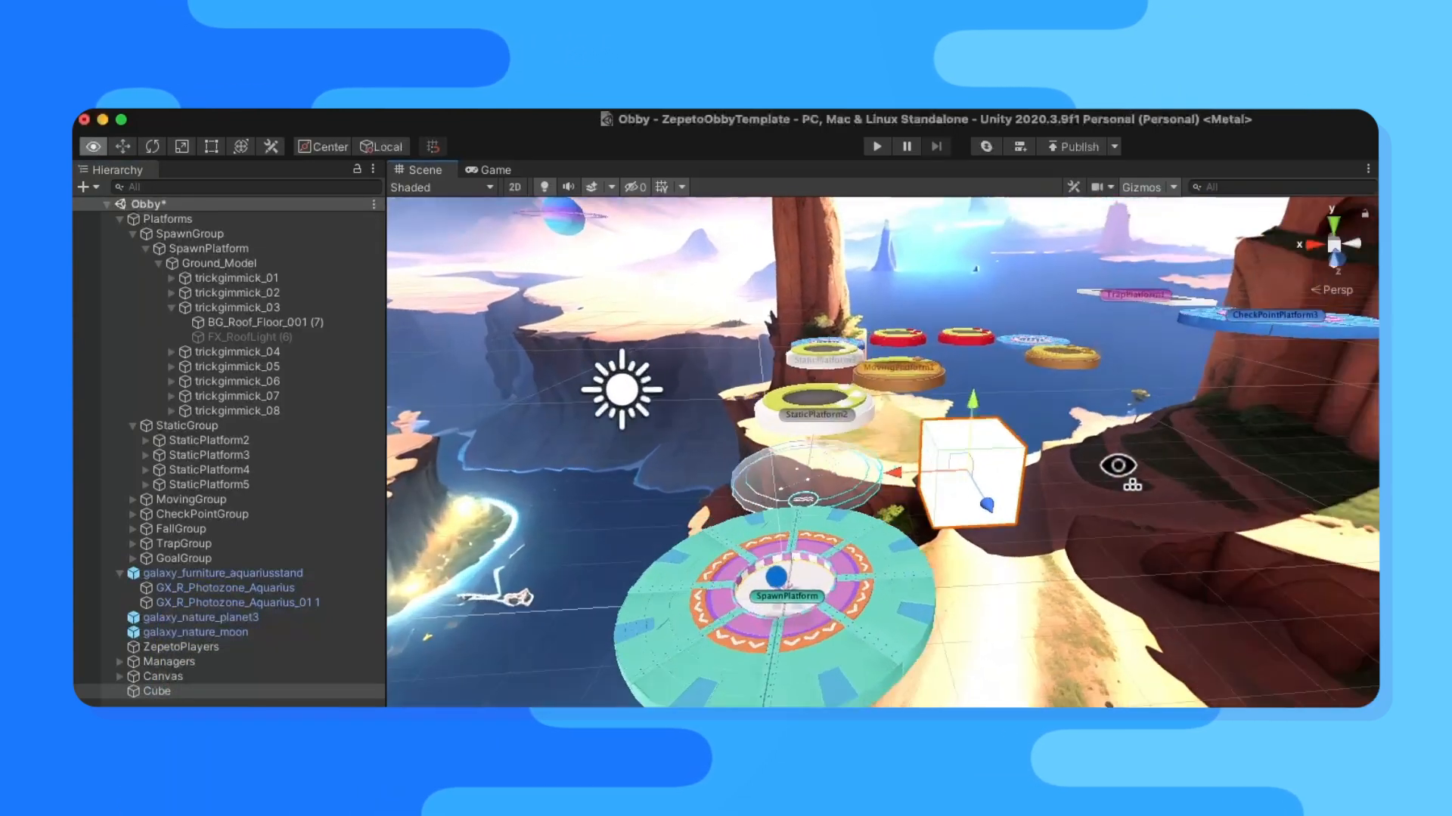
pyautogui.moveTo(1118, 466); pyautogui.dragTo(1255, 478, button='right')
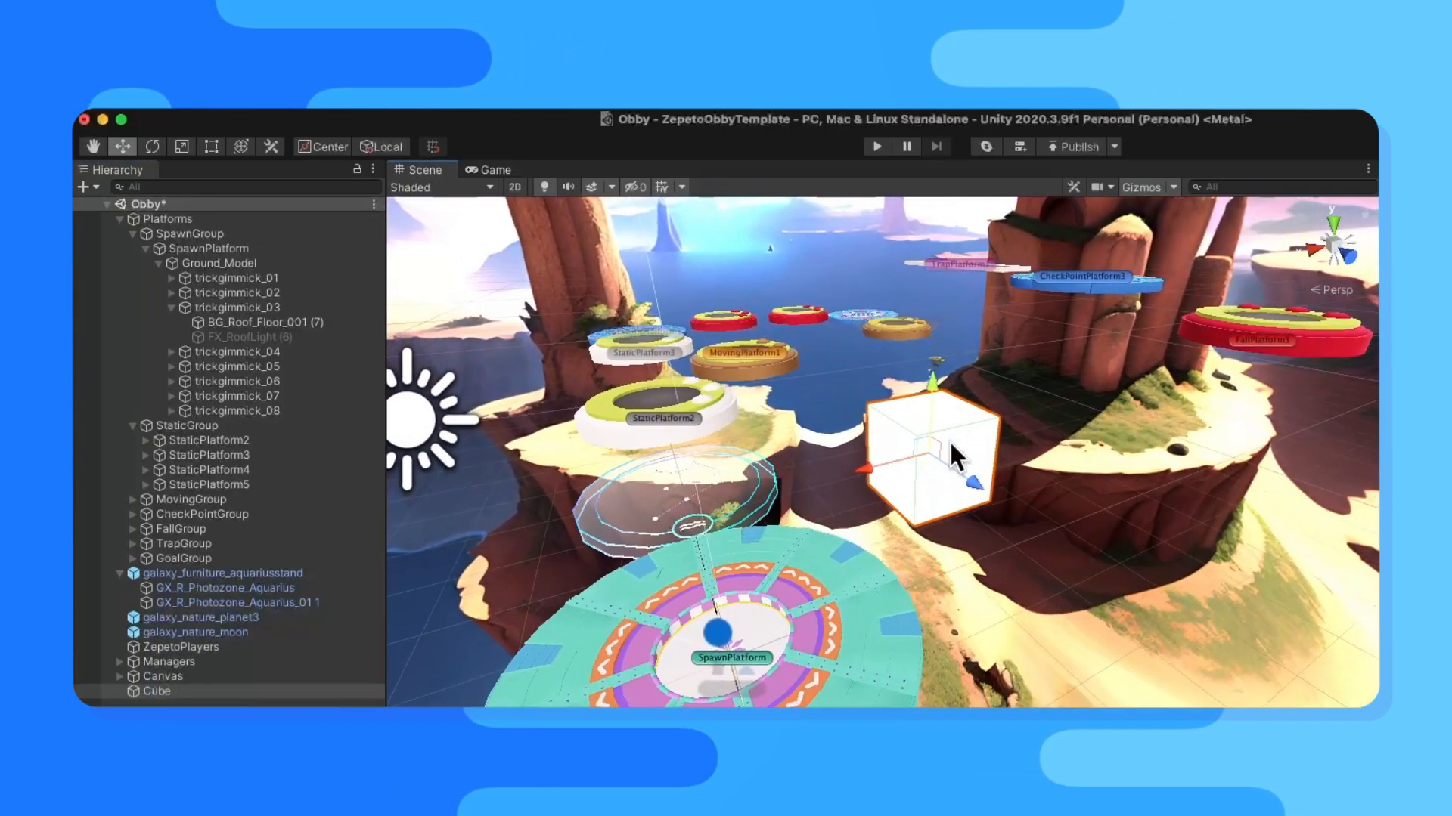
# Step: Rotate the cube with the Rotate tool to about 8, 43 and 44 degrees on X, Y and Z
pyautogui.click(152, 145)
pyautogui.moveTo(963, 487); pyautogui.dragTo(1021, 503)
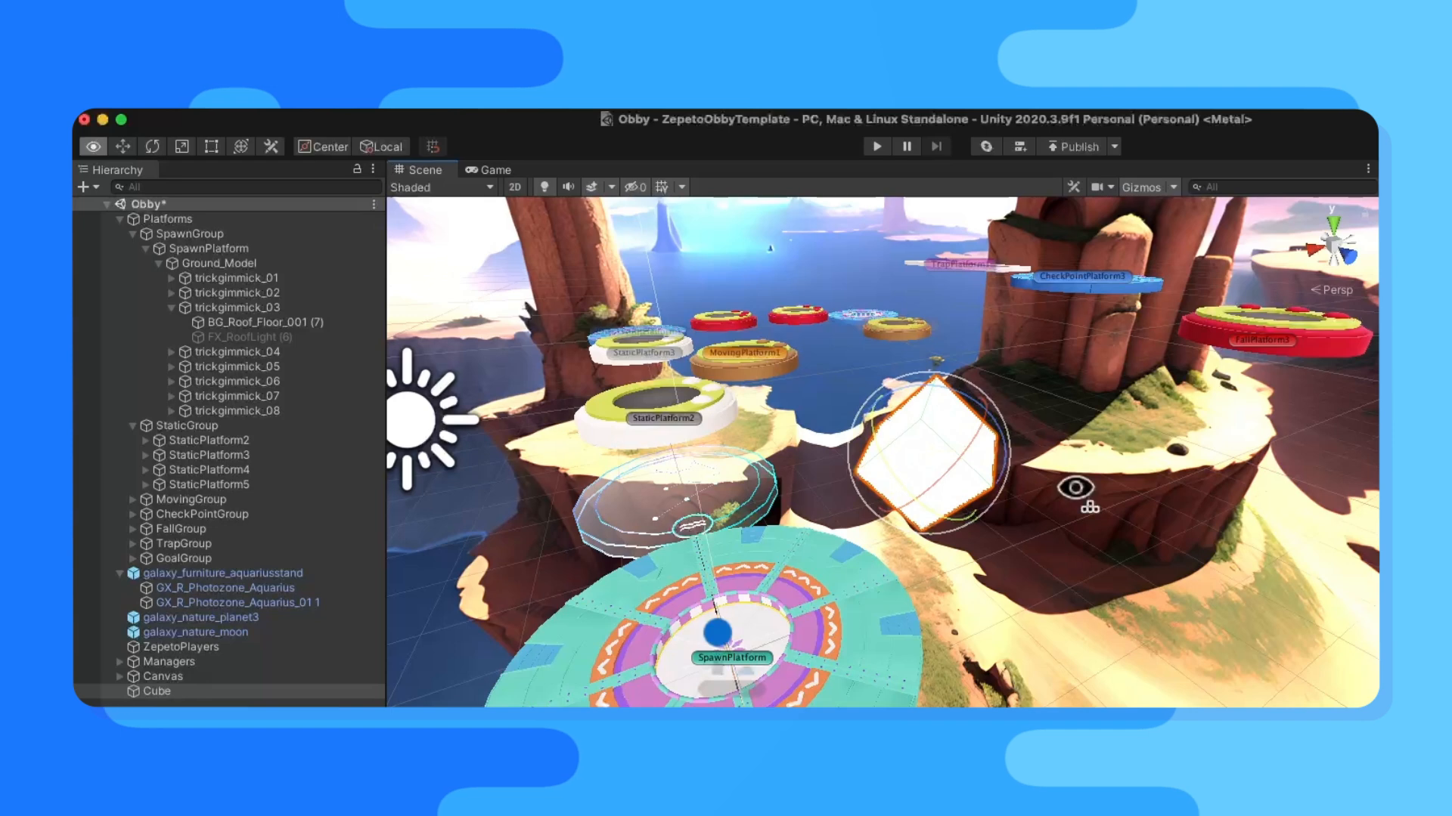
pyautogui.moveTo(1077, 487); pyautogui.dragTo(1086, 474, button='right')
pyautogui.press('d')
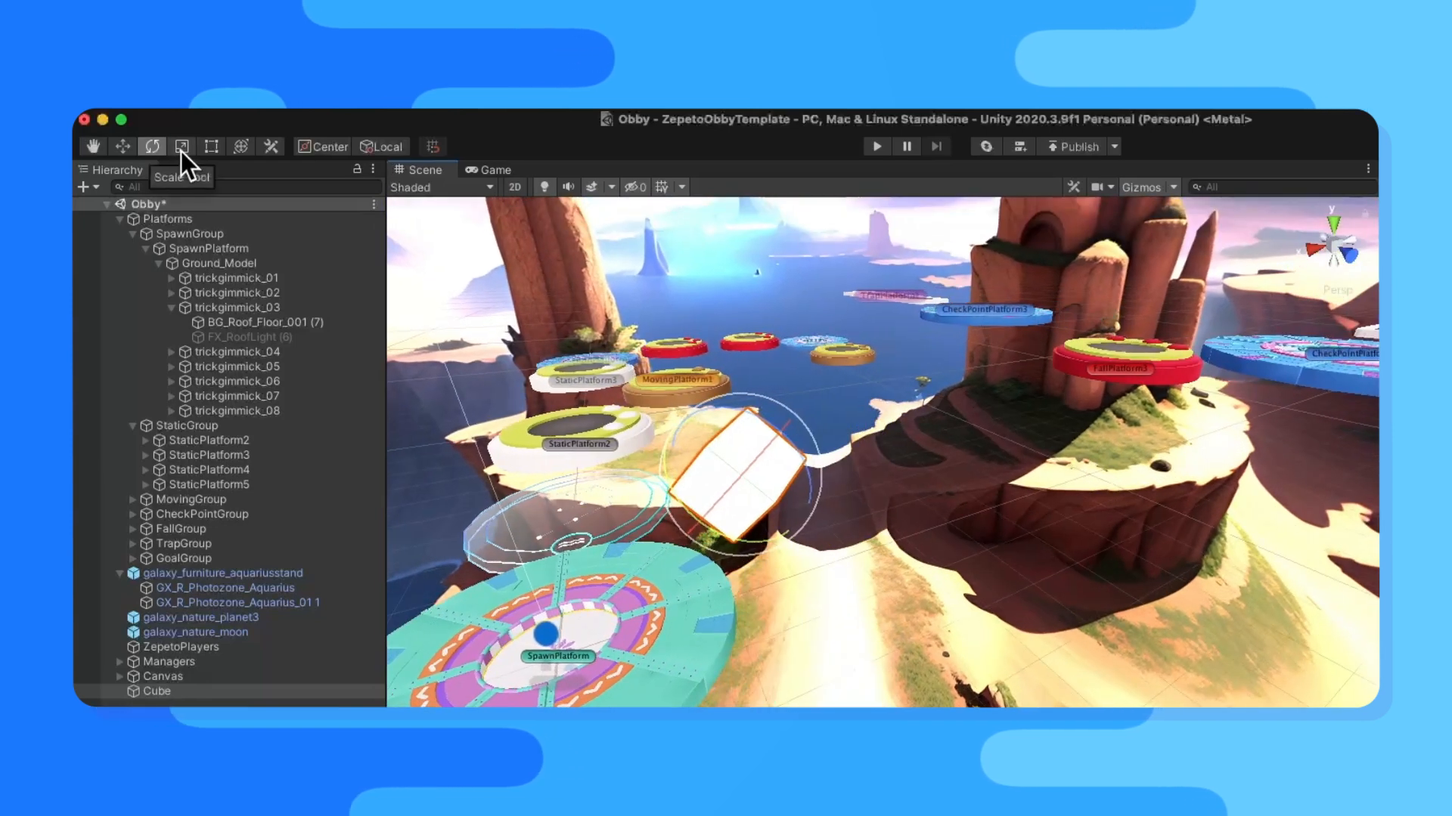
# Step: Scale the cube into a thin square slab of about 2.32 by 0.33 by 2.33
pyautogui.click(180, 151)
pyautogui.moveTo(777, 427); pyautogui.dragTo(631, 400)
pyautogui.moveTo(697, 521); pyautogui.dragTo(686, 526)
pyautogui.moveTo(683, 429); pyautogui.dragTo(668, 416)
pyautogui.press('w')
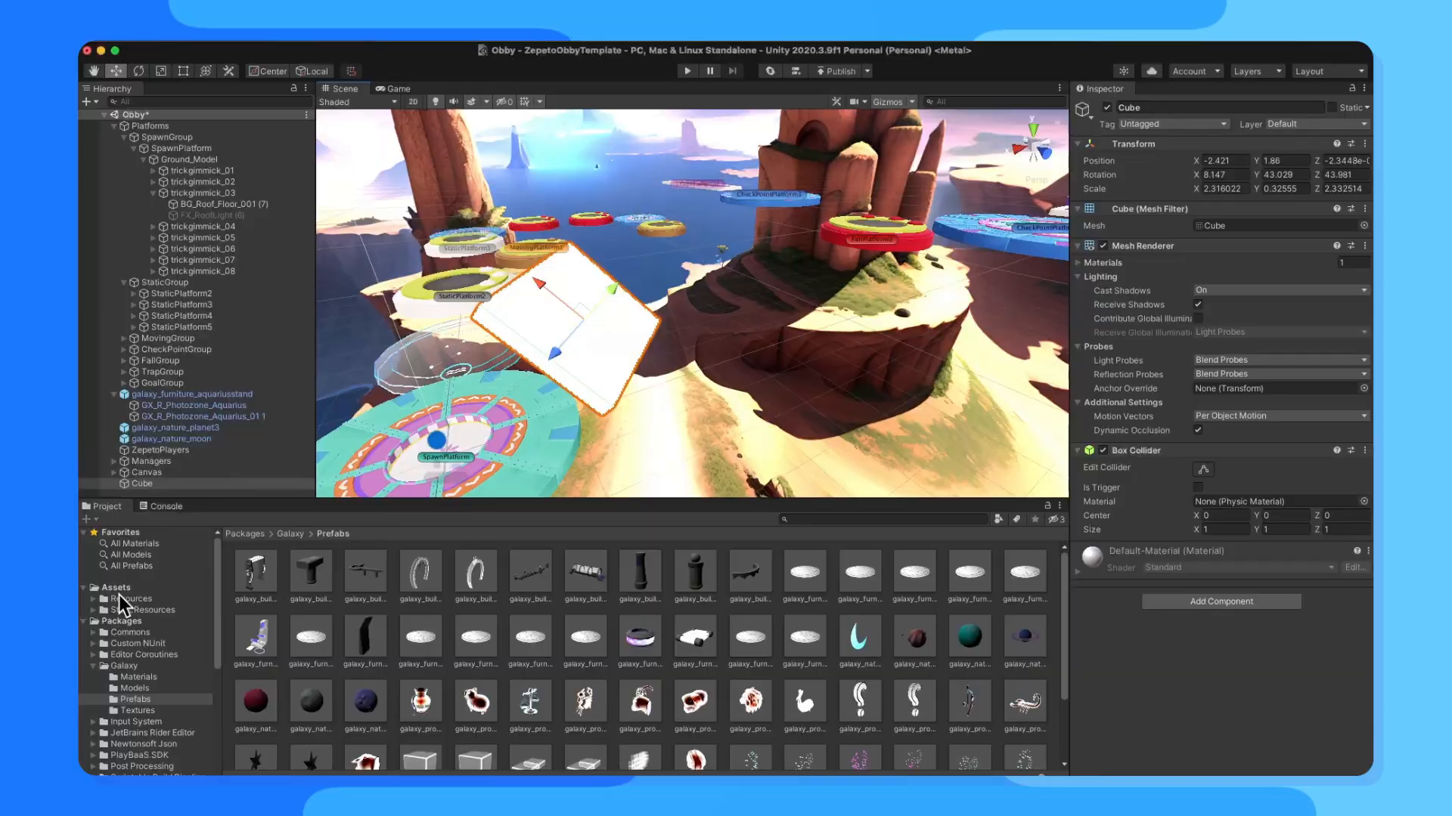
# Step: Create a new material named CubeColor in the Assets folder
pyautogui.click(121, 591)
pyautogui.rightClick(462, 616)
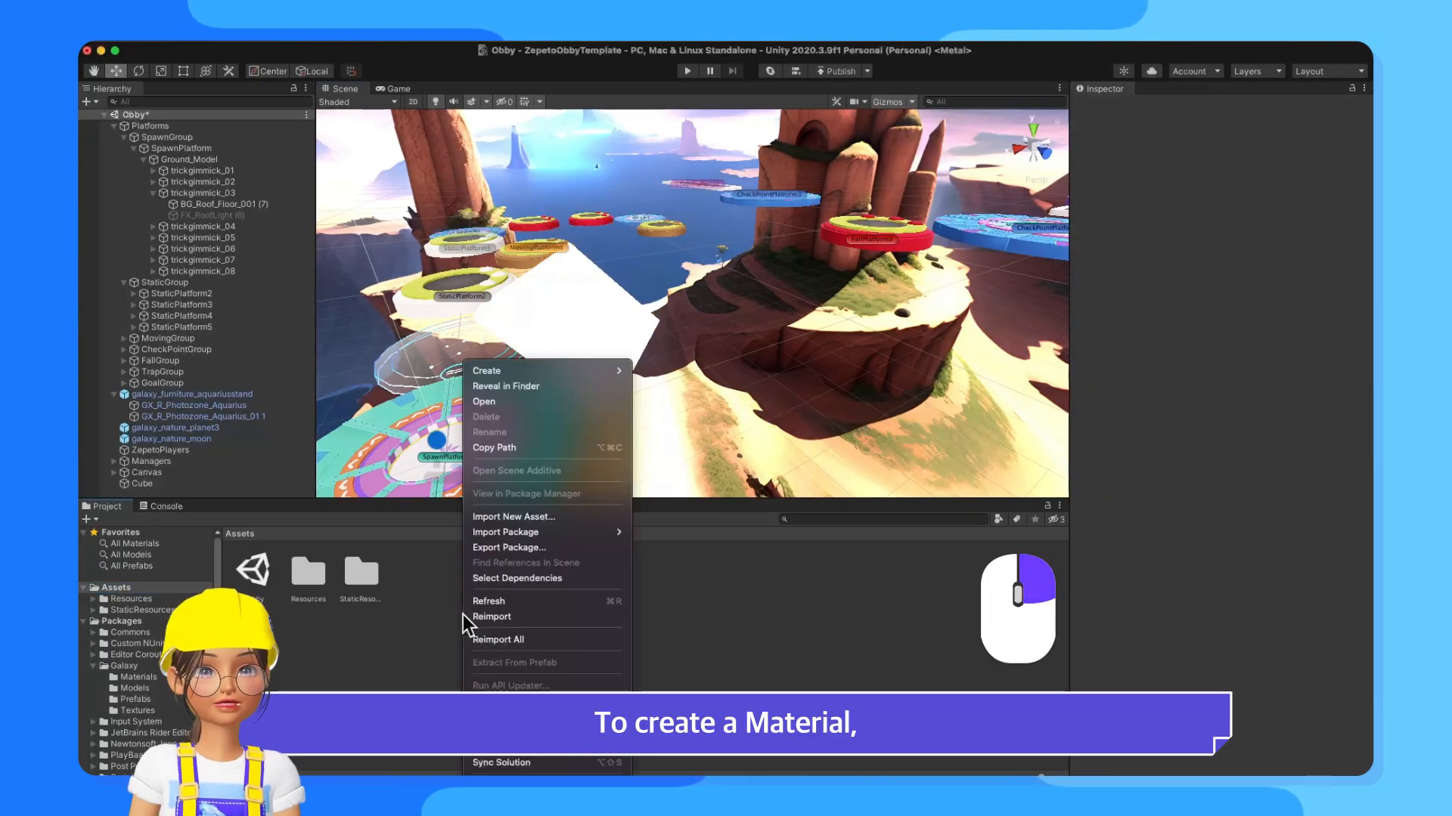
pyautogui.moveTo(573, 376)
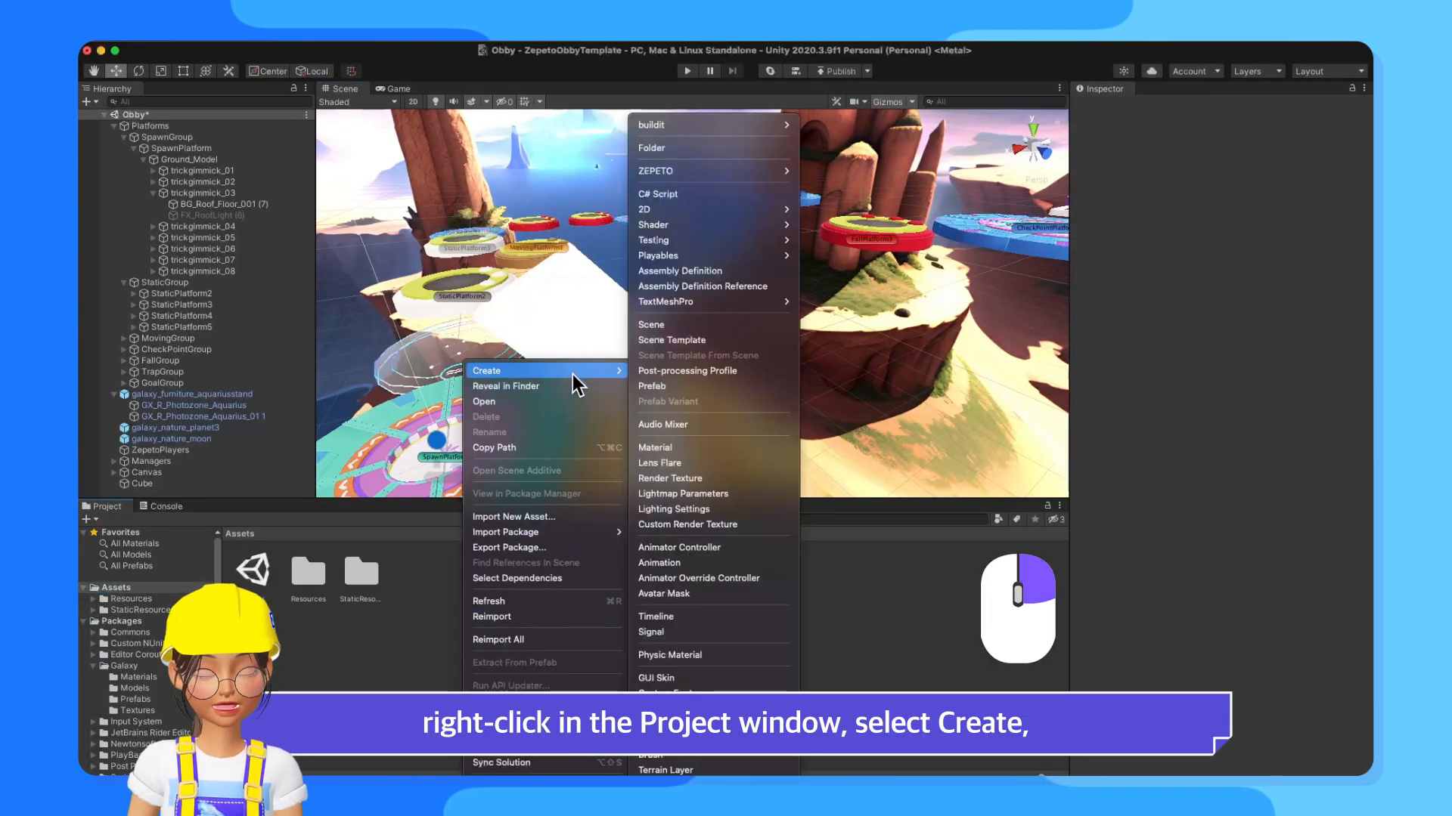
pyautogui.click(690, 448)
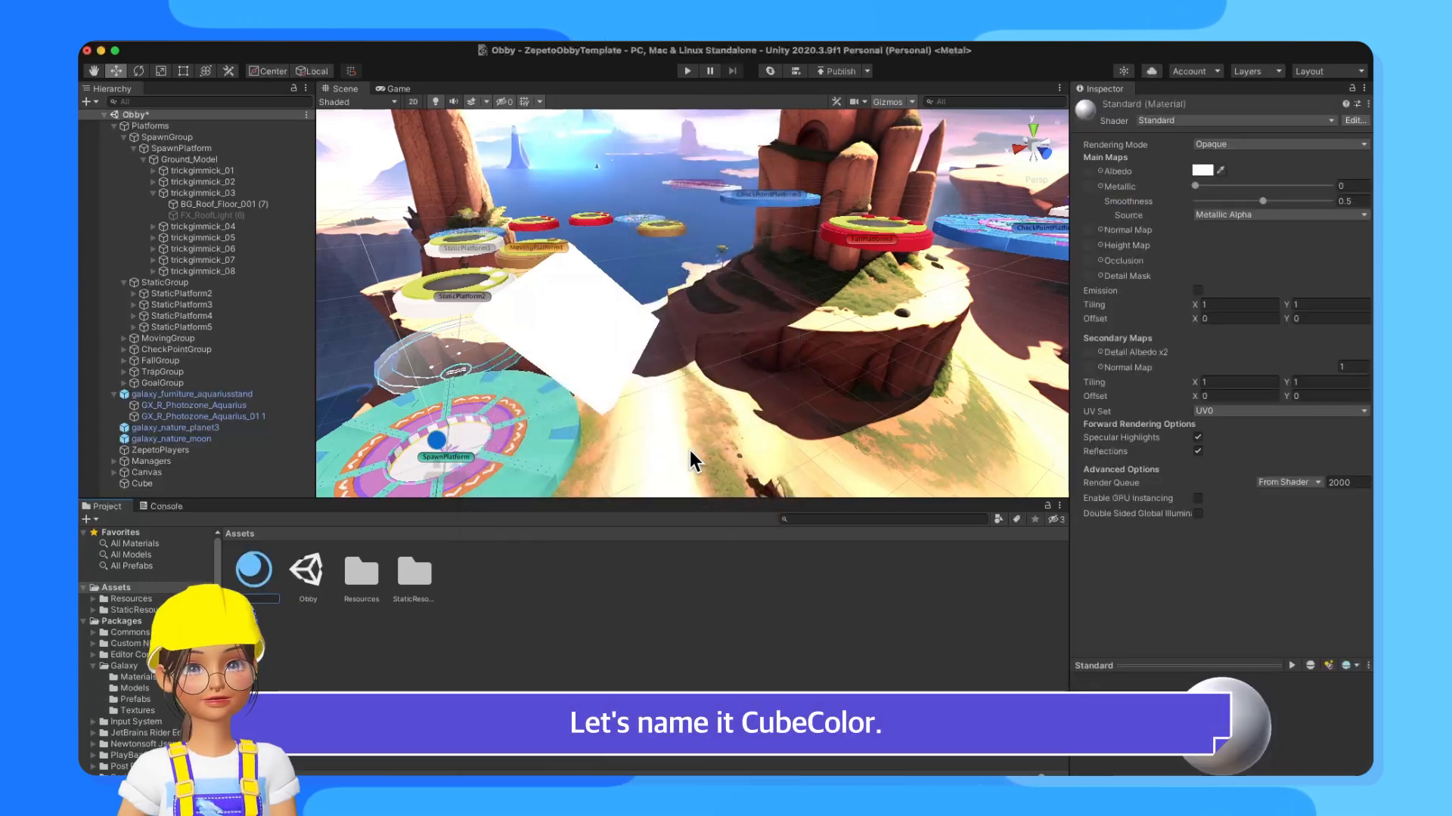
pyautogui.write('CubeColor')
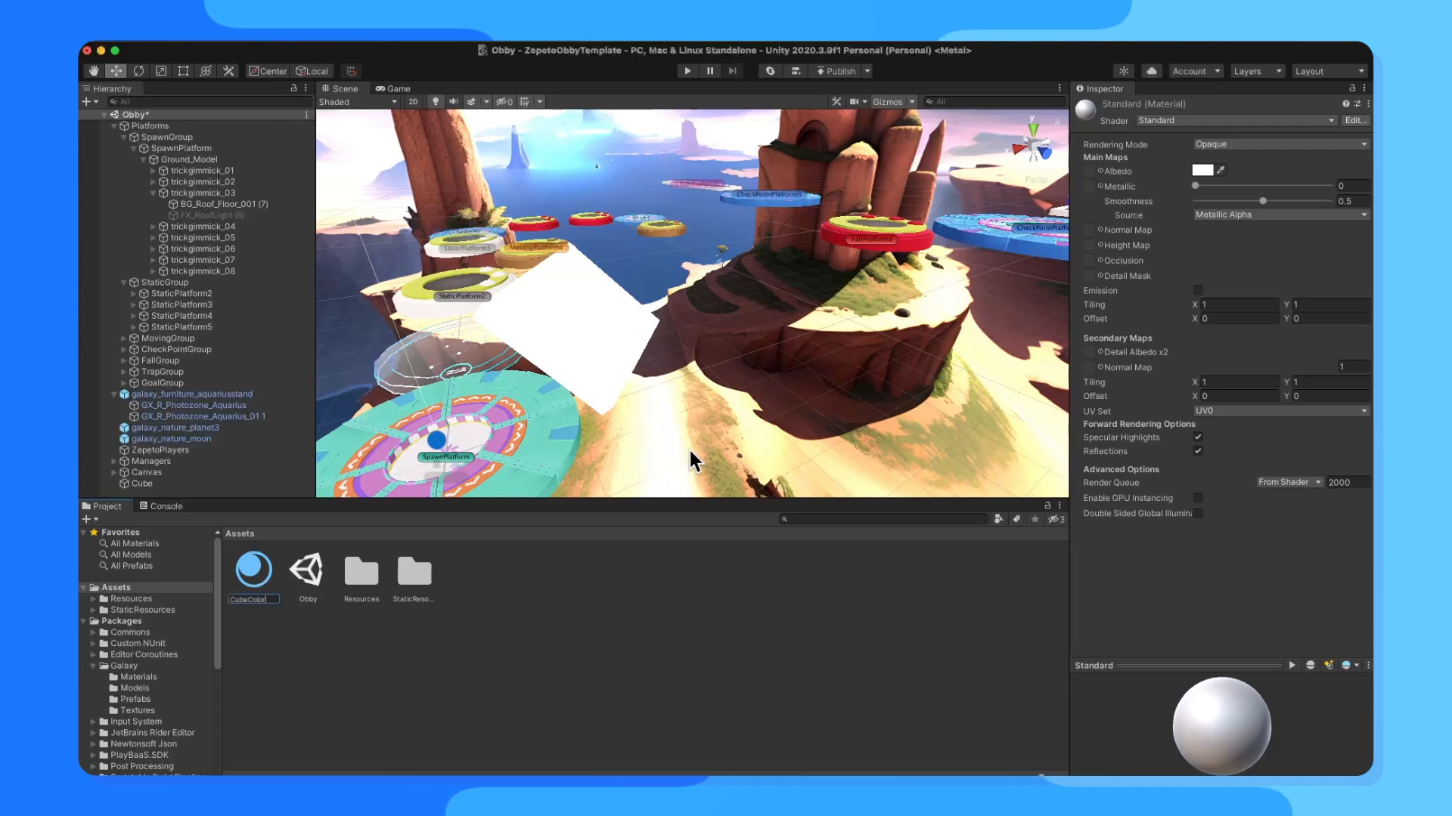
pyautogui.press('Return')
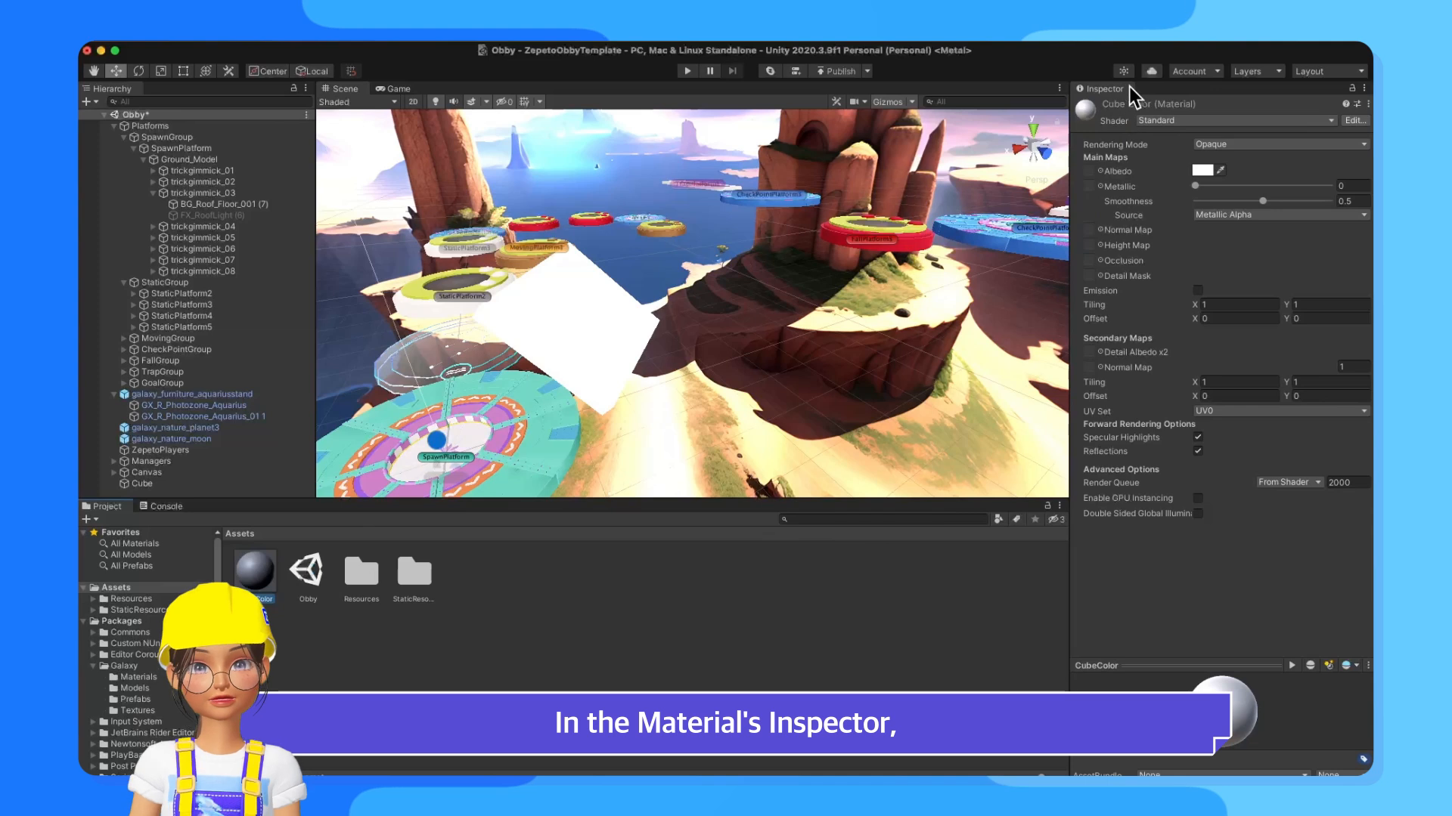
# Step: Set the CubeColor material's albedo color to red
pyautogui.click(1210, 174)
pyautogui.click(1308, 265)
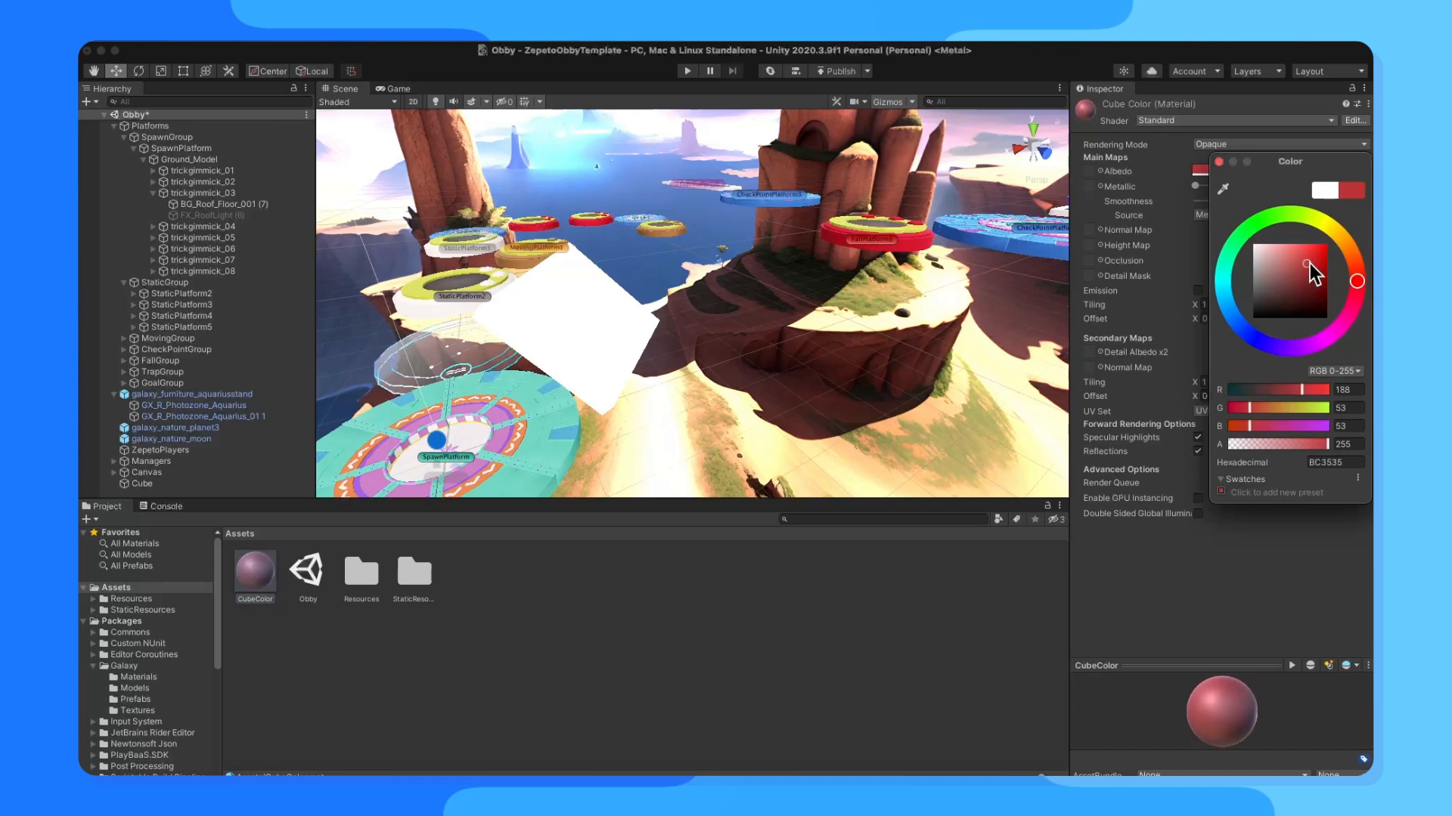
pyautogui.click(790, 611)
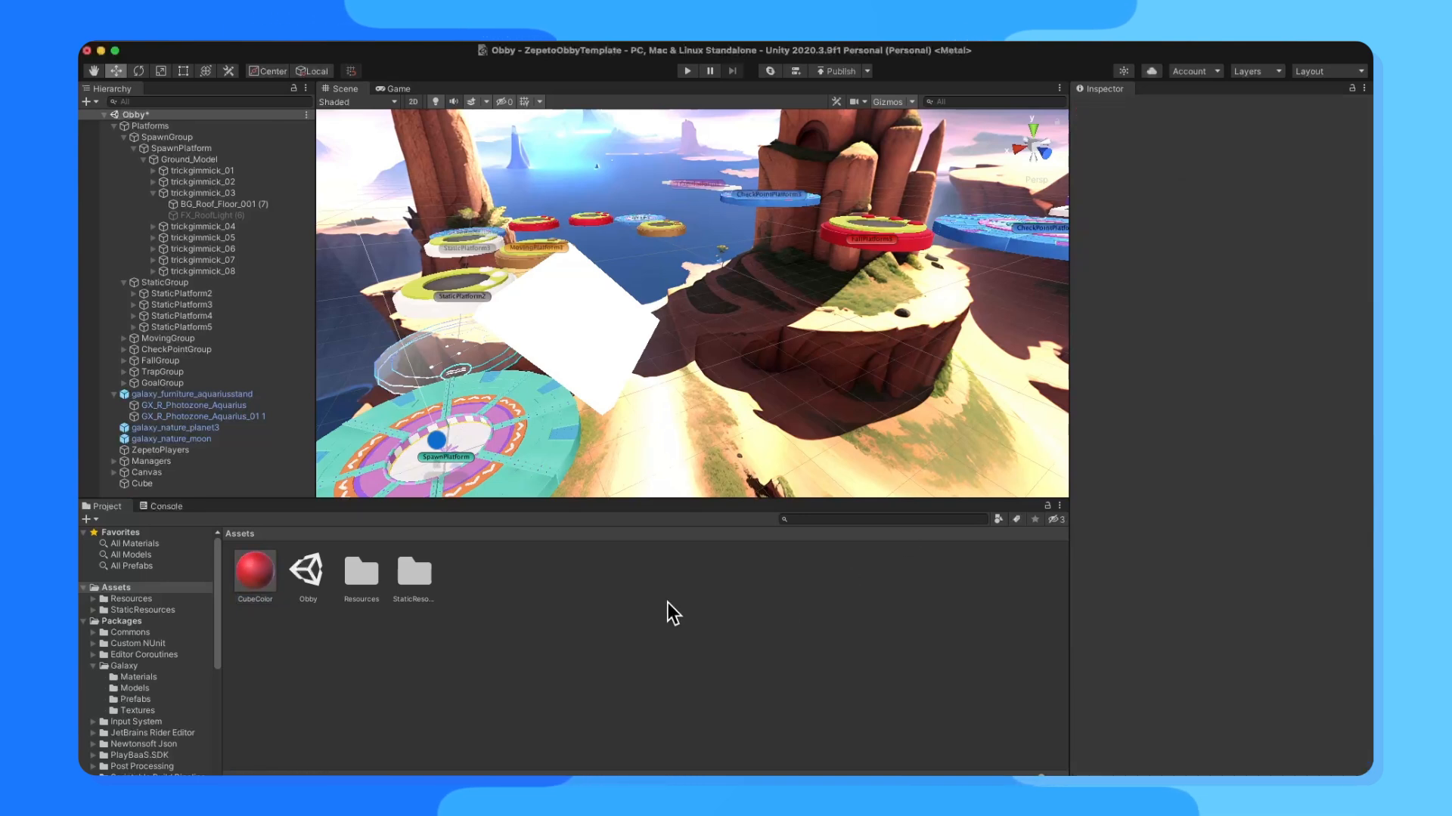
# Step: Apply the CubeColor material to the cube in the scene and select the cube
pyautogui.moveTo(254, 573); pyautogui.dragTo(596, 366)
pyautogui.moveTo(678, 412)
pyautogui.keyDown('alt'); pyautogui.mouseDown()
pyautogui.moveTo(687, 386)
pyautogui.moveTo(606, 384)
pyautogui.moveTo(648, 366)
pyautogui.moveTo(677, 393)
pyautogui.mouseUp(); pyautogui.keyUp('alt')
pyautogui.click(678, 394)
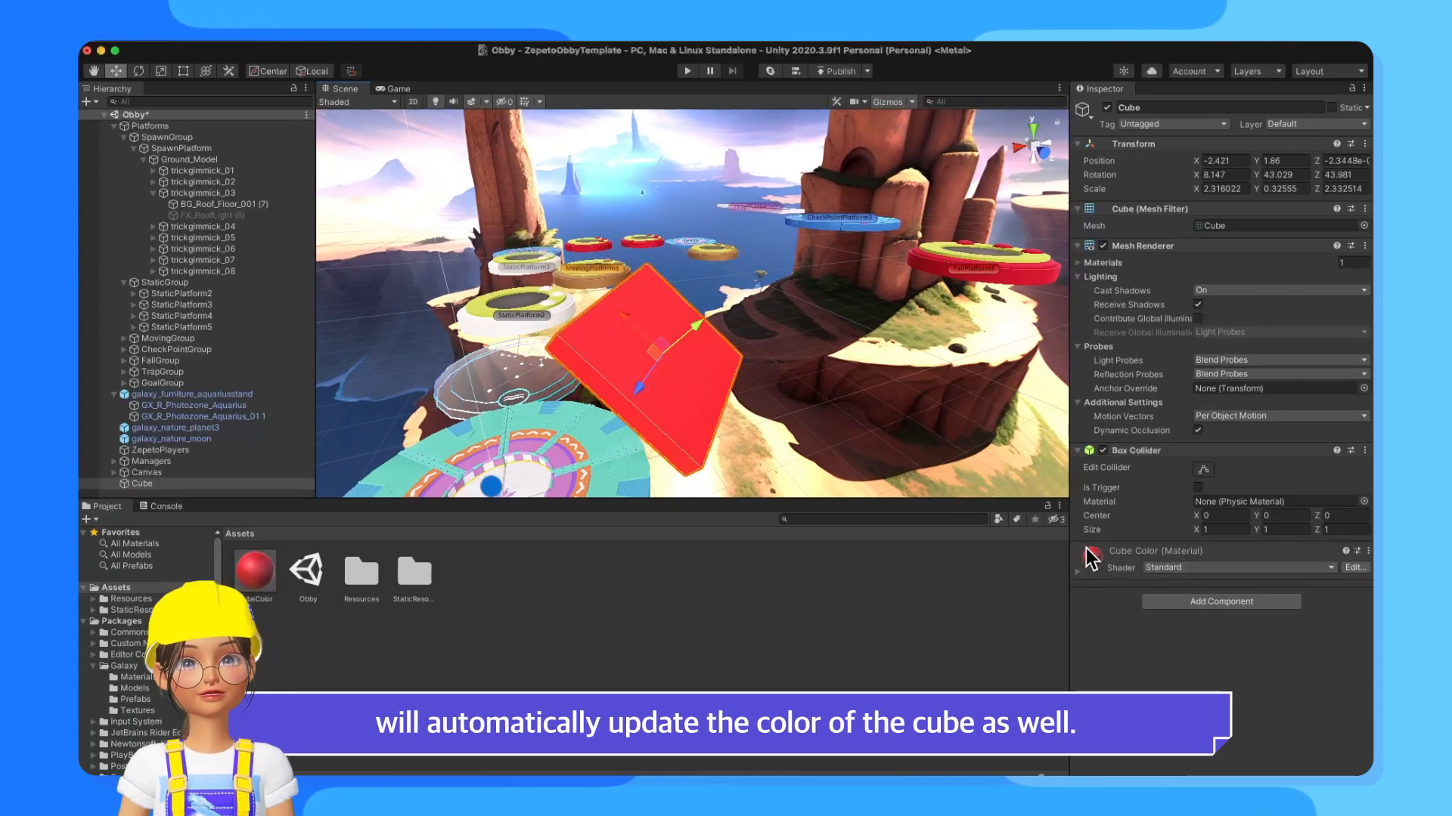
# Step: Try out other albedo colors on the CubeColor material, such as blue, bright green and dark green
pyautogui.click(260, 576)
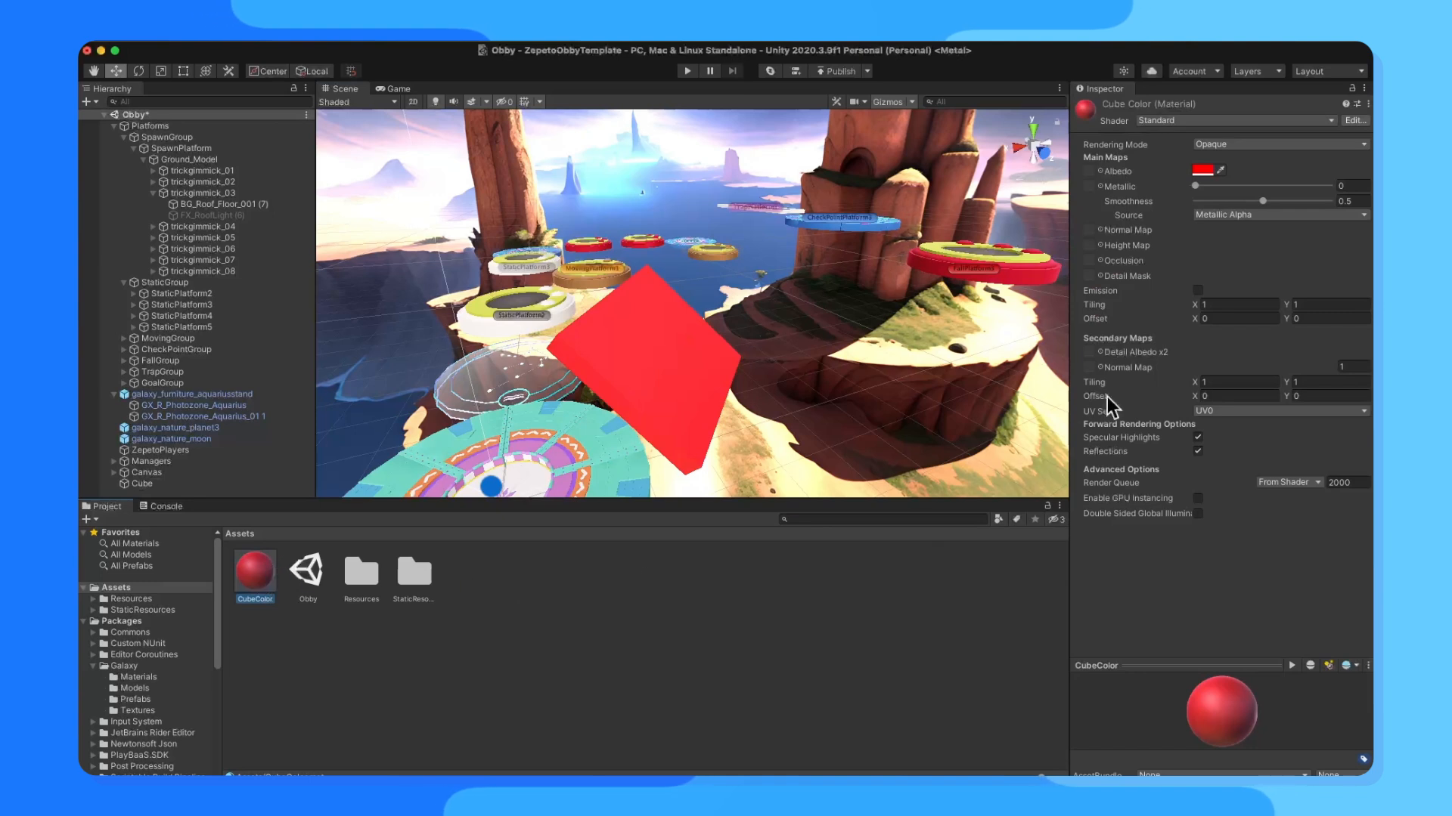
pyautogui.click(1204, 171)
pyautogui.click(1265, 334)
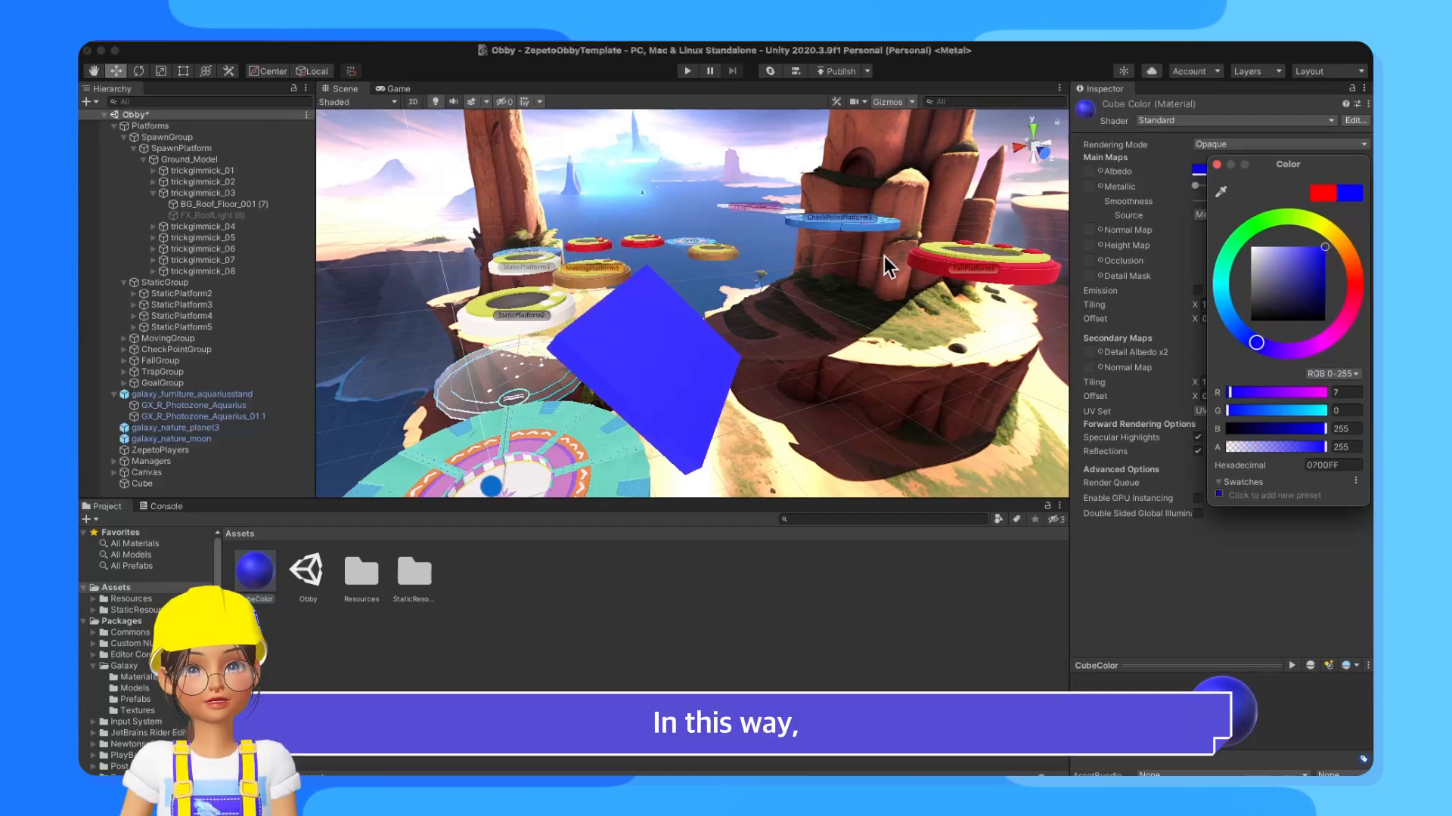
pyautogui.click(1262, 222)
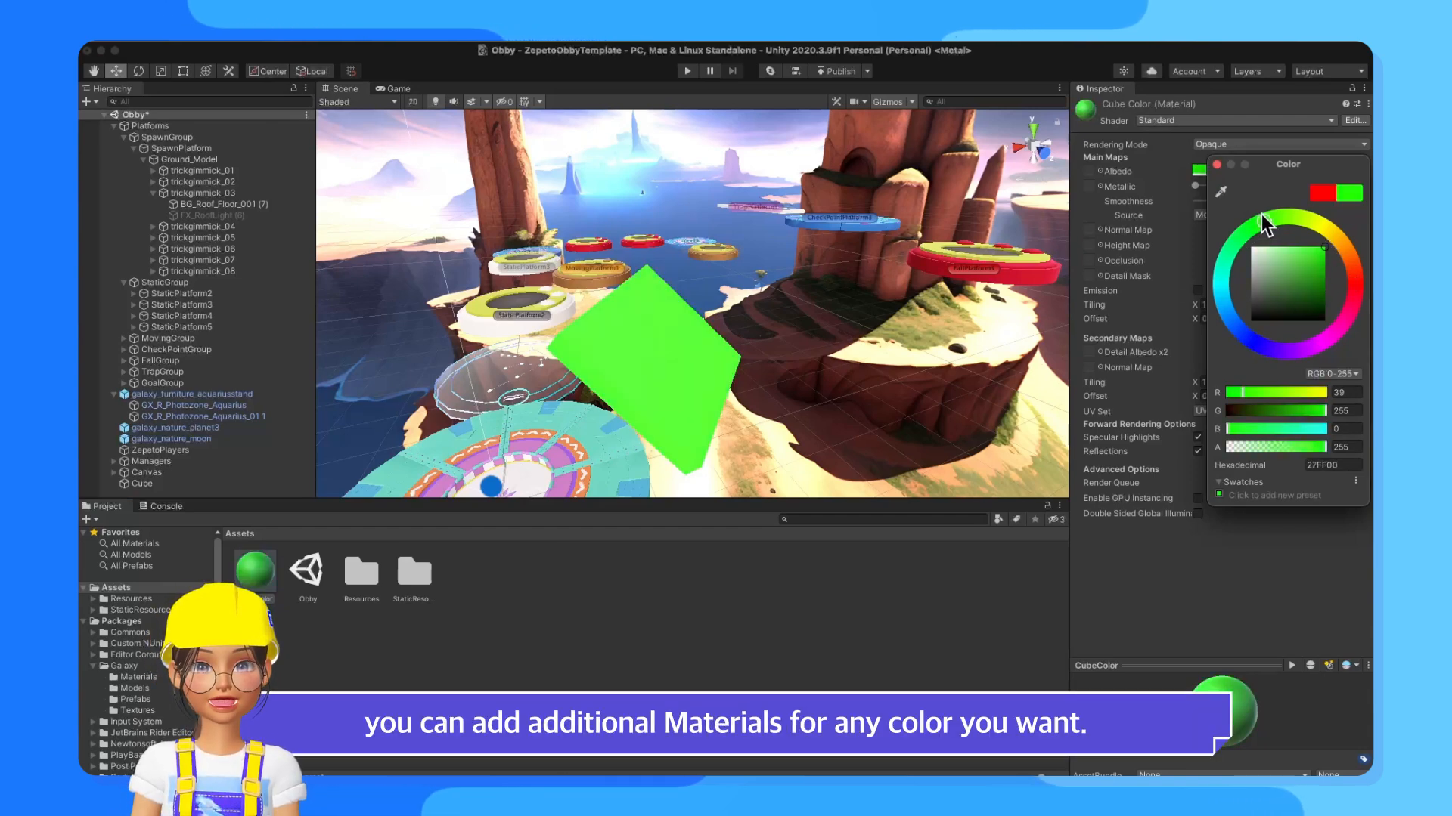
pyautogui.moveTo(1293, 269); pyautogui.dragTo(1319, 296)
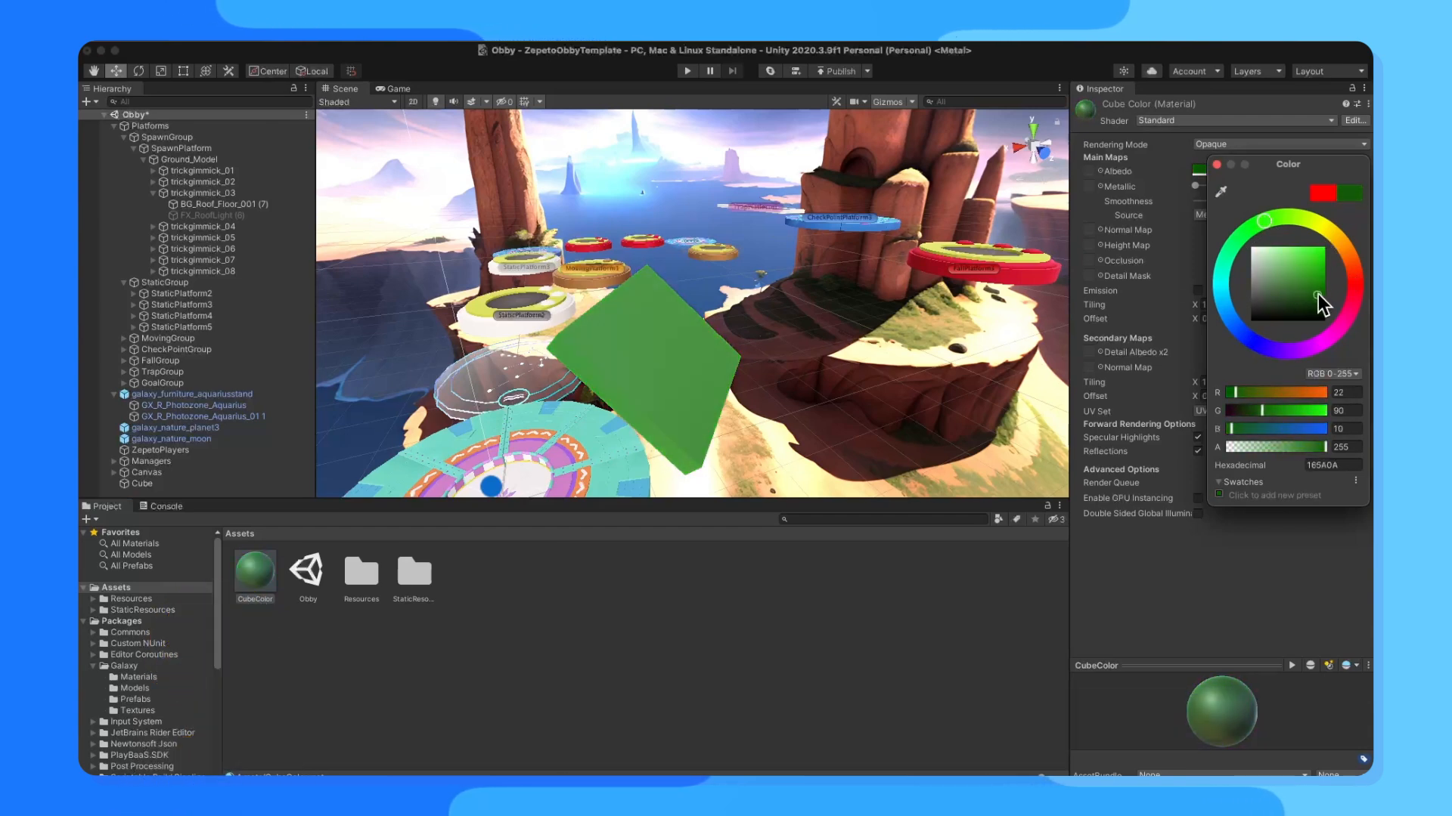
pyautogui.click(1334, 234)
pyautogui.click(1337, 236)
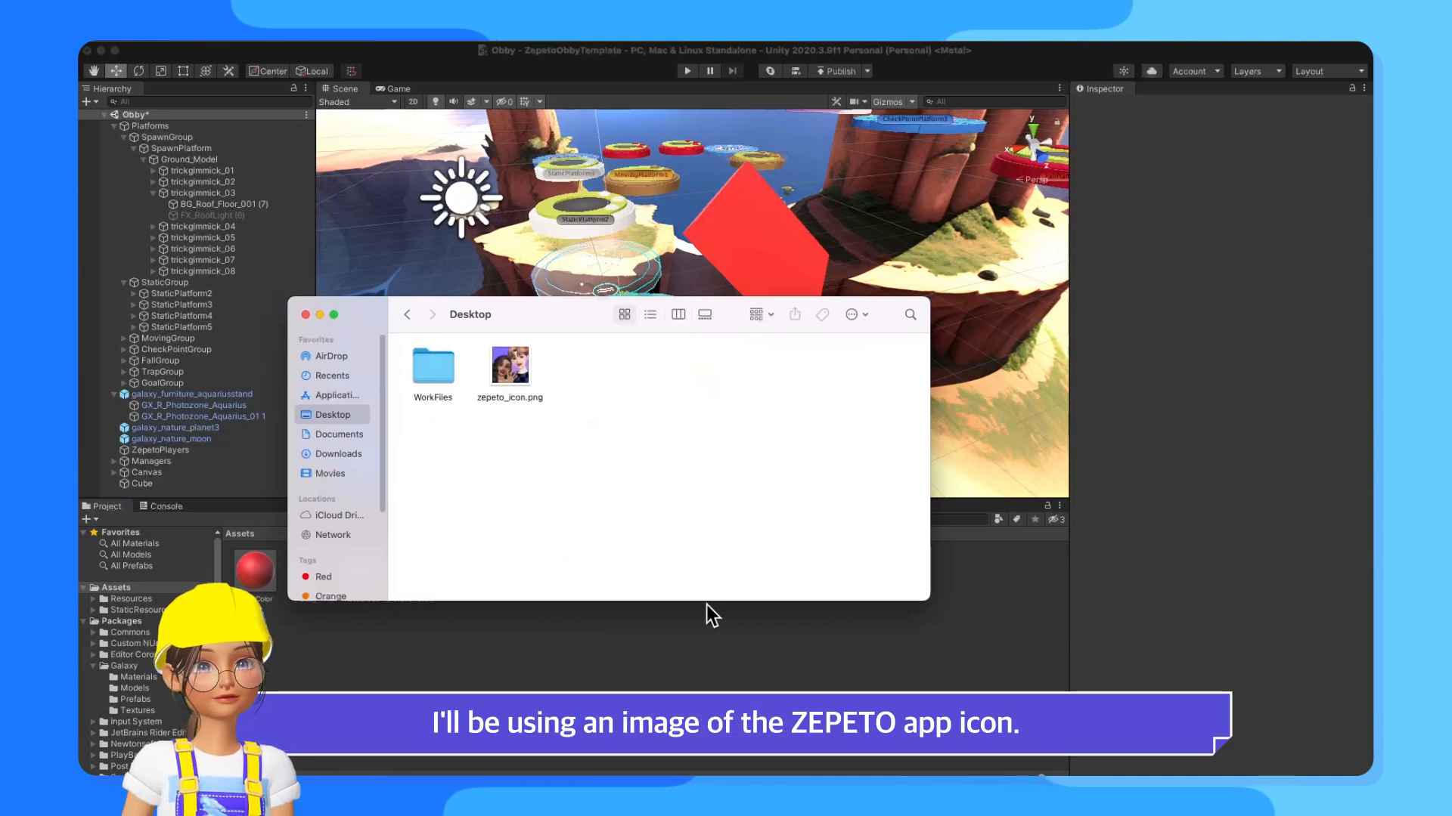
# Step: Import the zepeto_icon.png image from the Desktop folder into the project's Assets folder and select it
pyautogui.moveTo(577, 317); pyautogui.dragTo(957, 457)
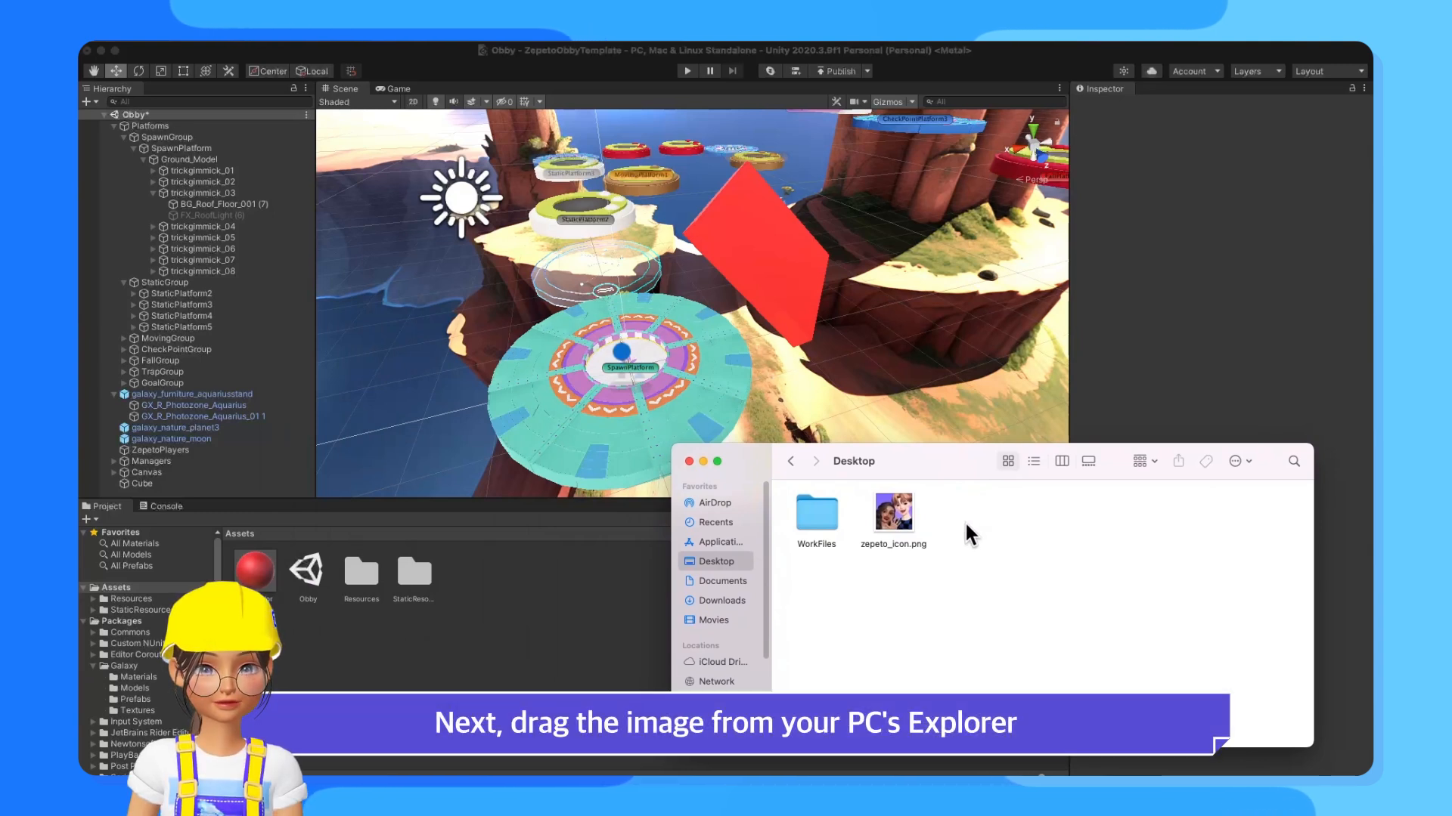
pyautogui.moveTo(894, 514); pyautogui.dragTo(579, 620)
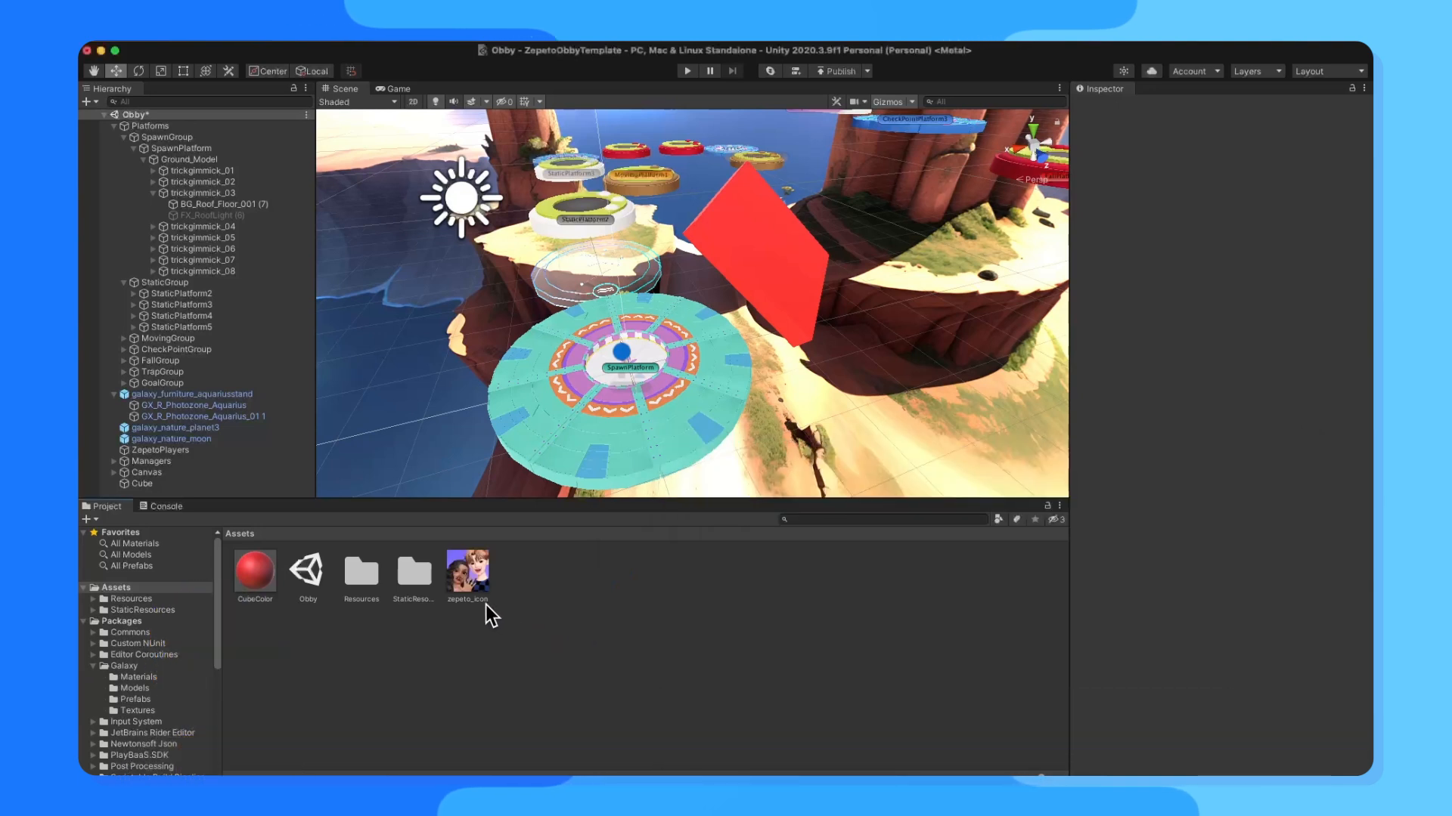
pyautogui.click(479, 584)
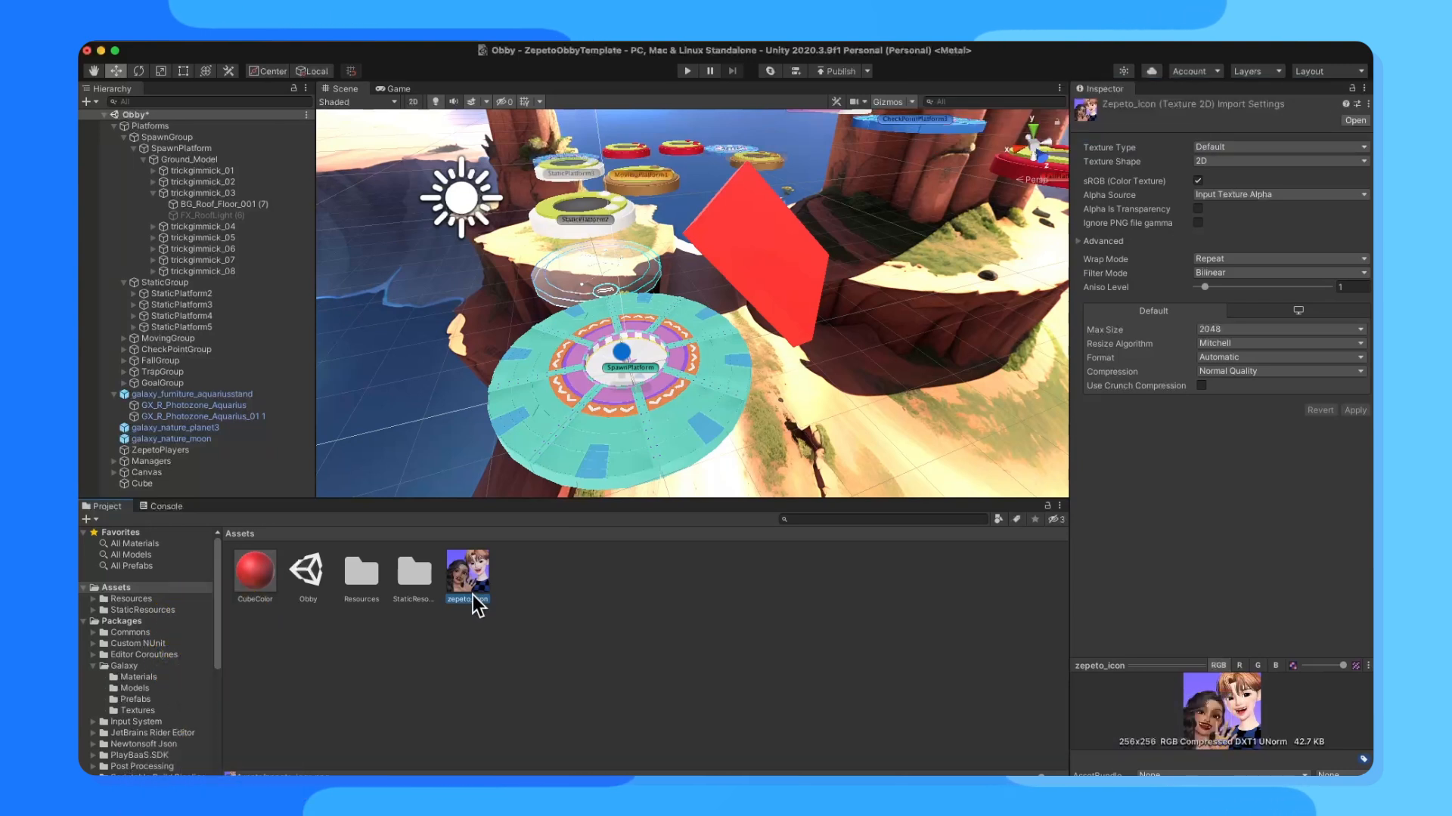
# Step: Apply the zepeto_icon image to the cube as its texture
pyautogui.moveTo(473, 578); pyautogui.dragTo(783, 278)
pyautogui.moveTo(864, 405); pyautogui.dragTo(900, 333, button='right')
pyautogui.press('w')
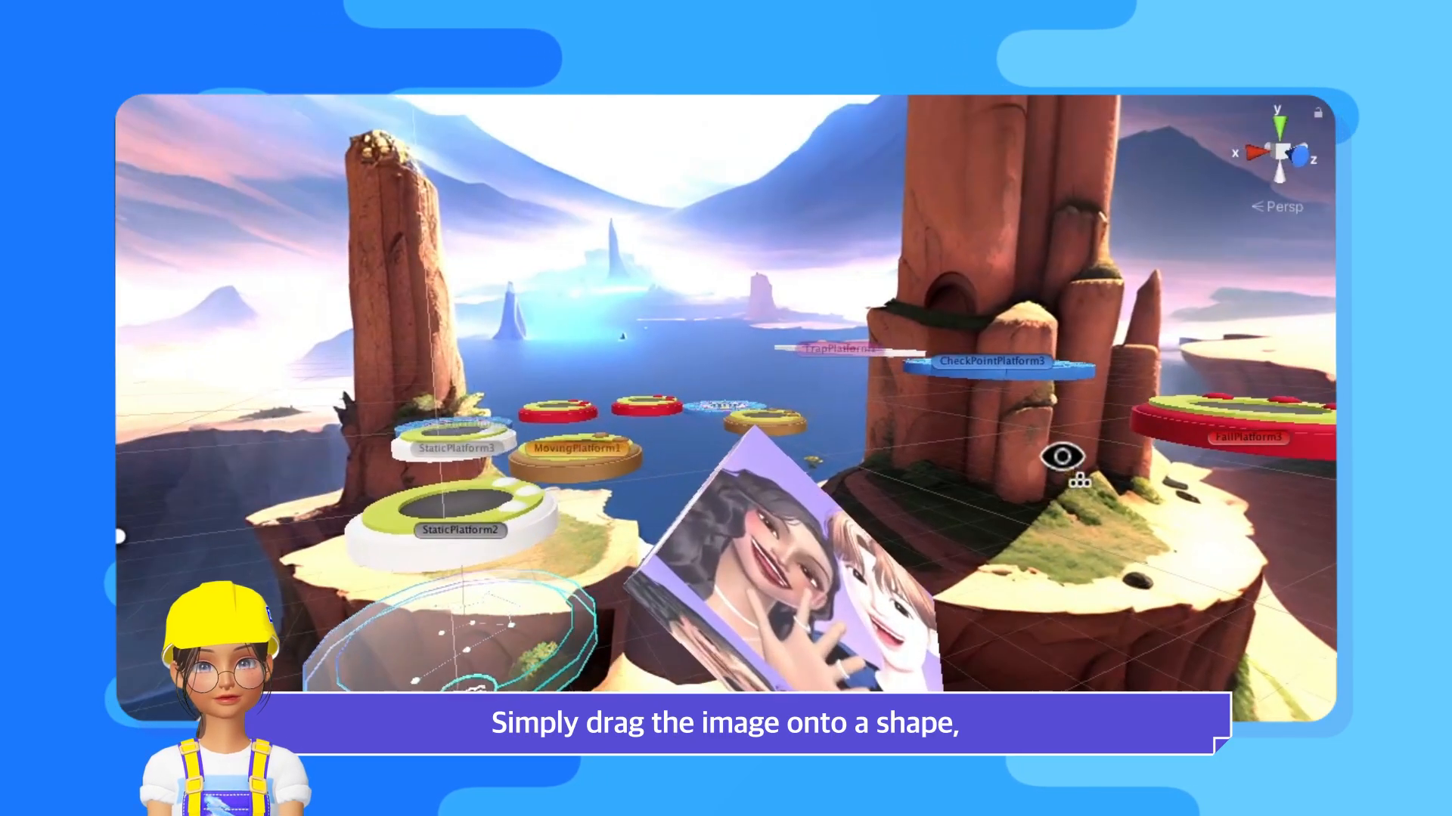
pyautogui.moveTo(1062, 457); pyautogui.dragTo(1004, 583, button='right')
# Step: Rotate the textured cube with the Rotate tool so its image side faces the view squarely
pyautogui.click(870, 489)
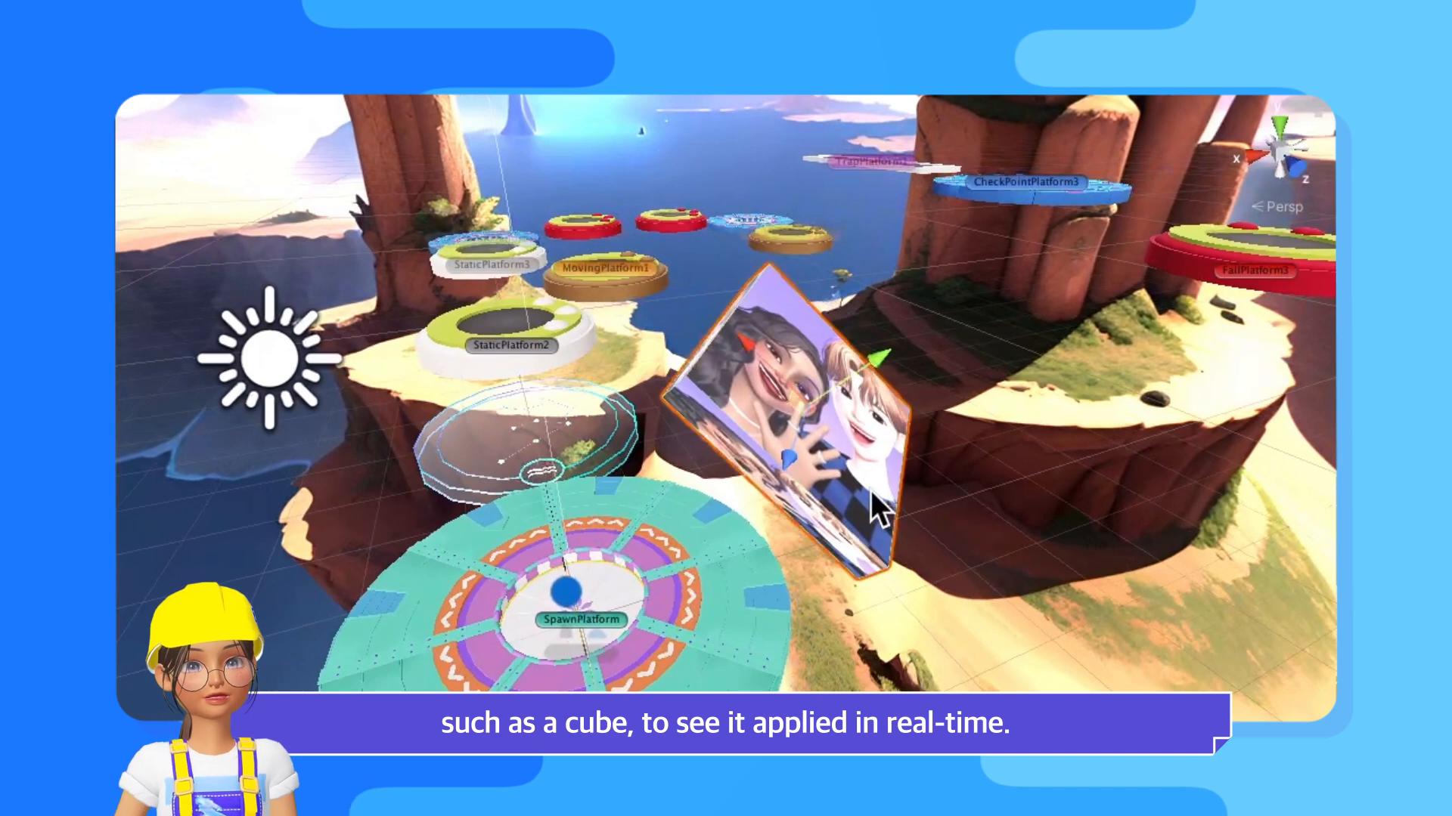
pyautogui.press('e')
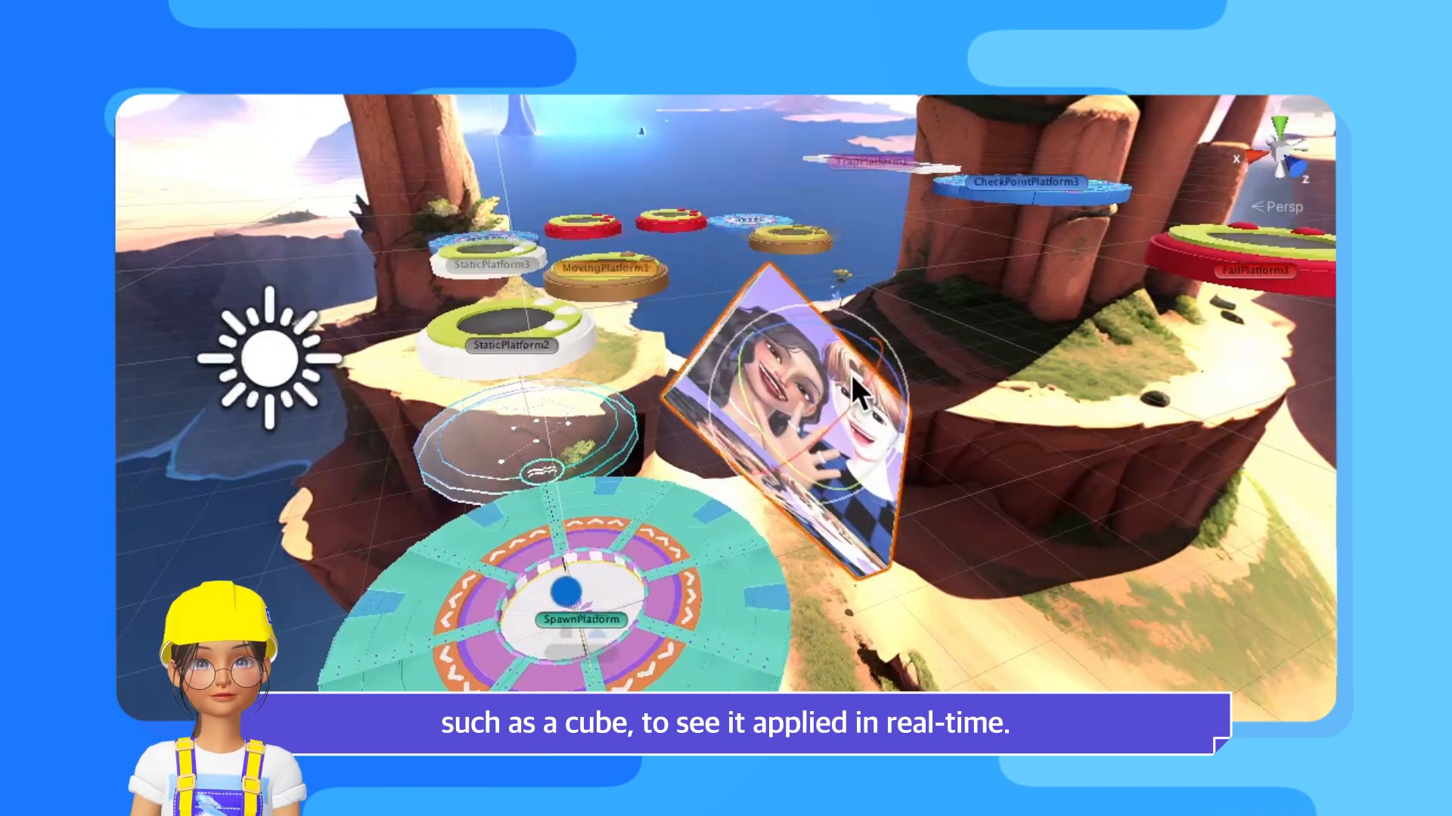
pyautogui.moveTo(868, 374); pyautogui.dragTo(767, 499)
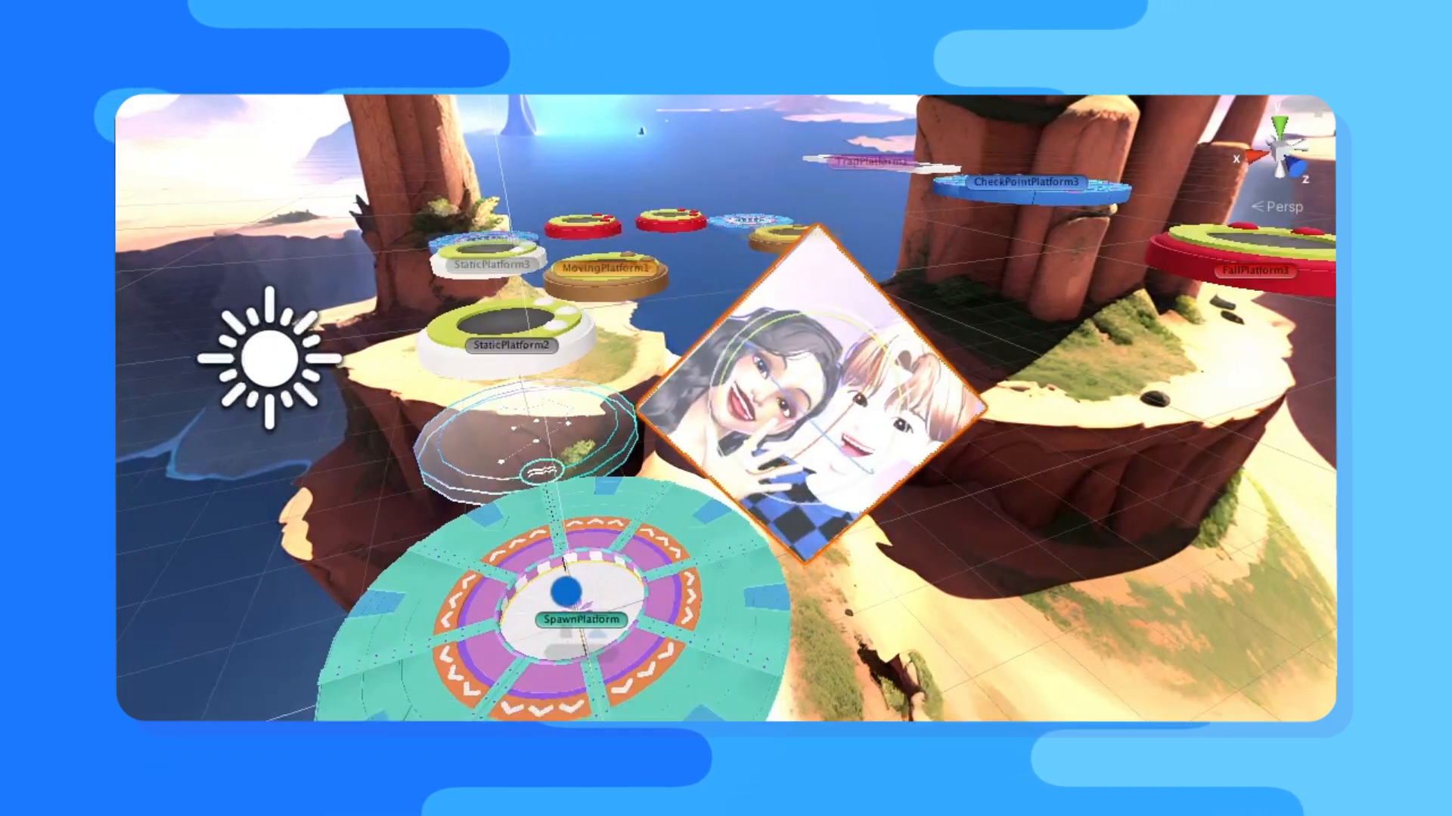
# Step: Swap the cube's surface to the red CubeColor material and back to the zepeto_icon texture
pyautogui.moveTo(253, 573); pyautogui.dragTo(745, 340)
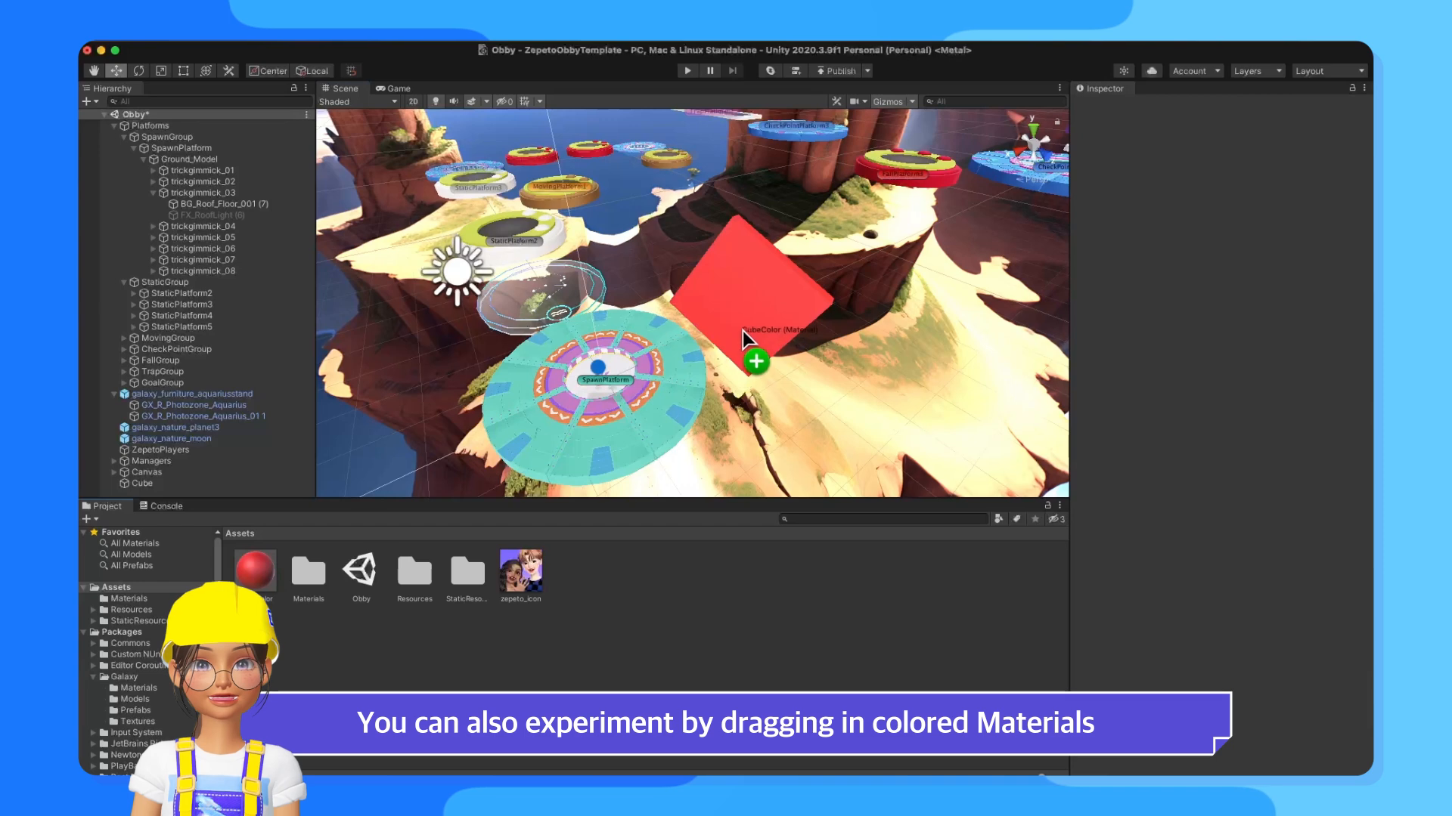
pyautogui.click(747, 348)
pyautogui.moveTo(521, 573); pyautogui.dragTo(777, 344)
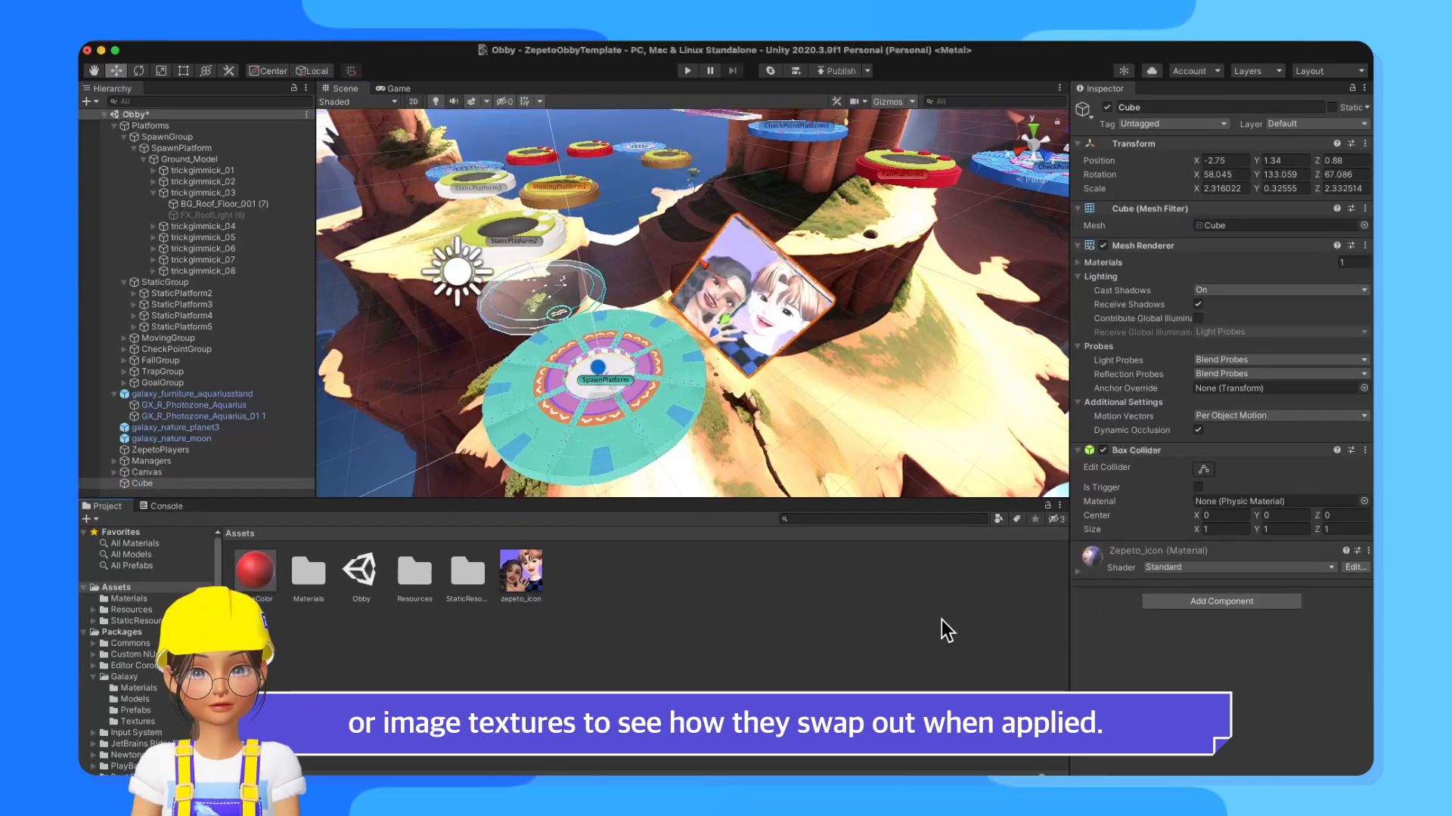
# Step: Examine the components of MovingPlatform1 and its child Ground_Model to compare the parent and child objects
pyautogui.moveTo(732, 394); pyautogui.dragTo(718, 369, button='right')
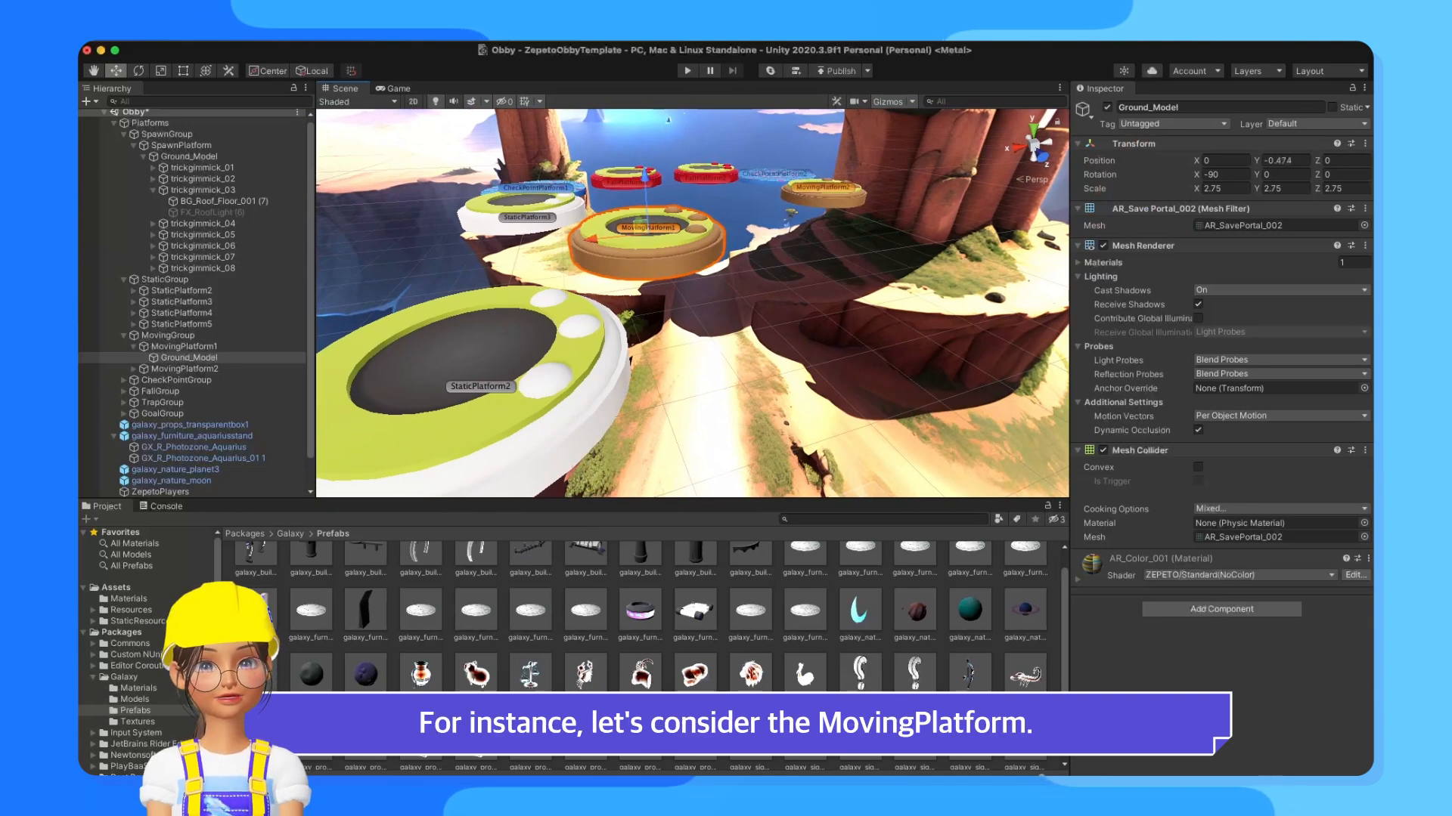
pyautogui.click(176, 348)
pyautogui.moveTo(709, 278); pyautogui.dragTo(671, 285, button='right')
pyautogui.press('w')
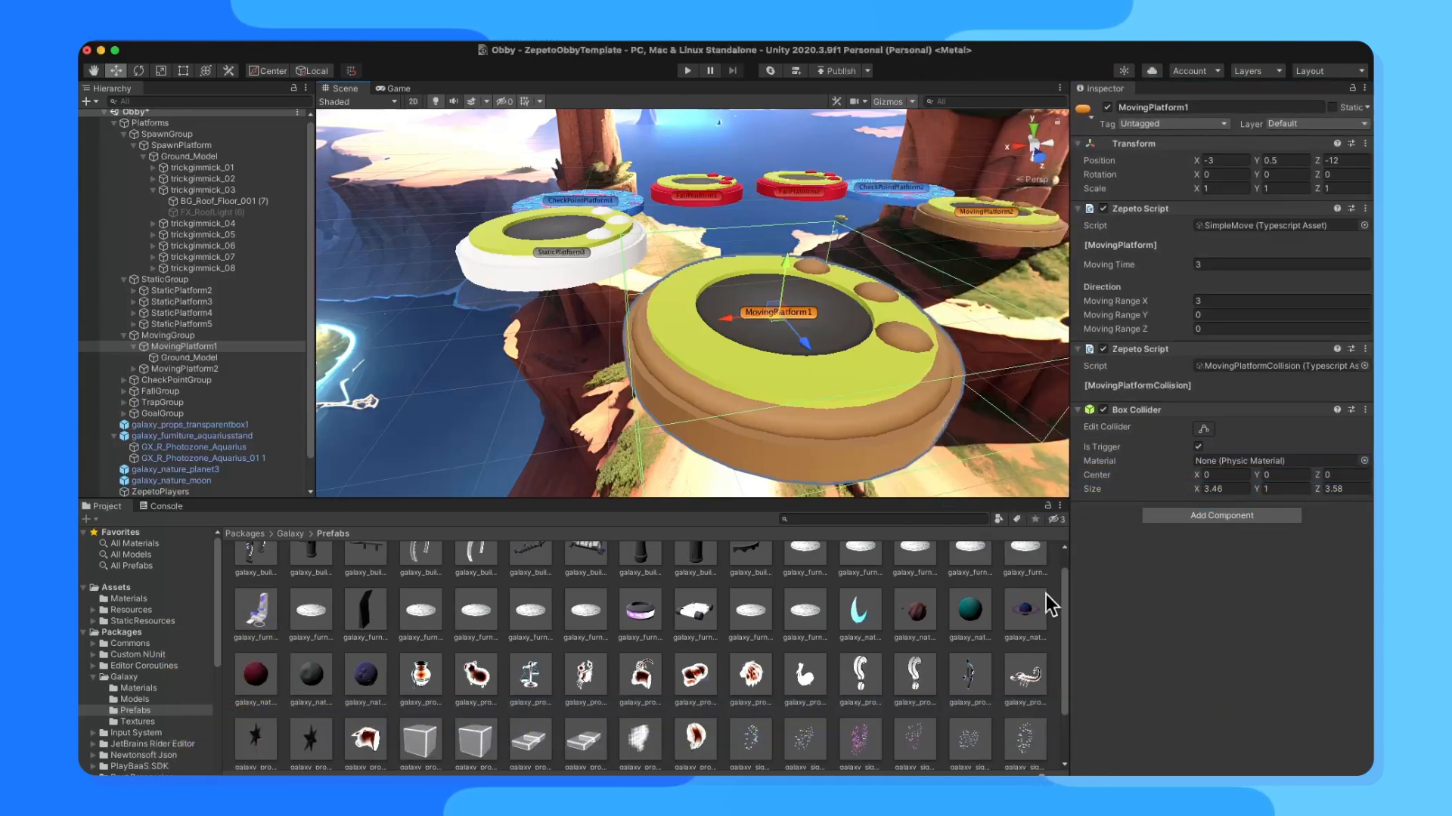
pyautogui.click(212, 359)
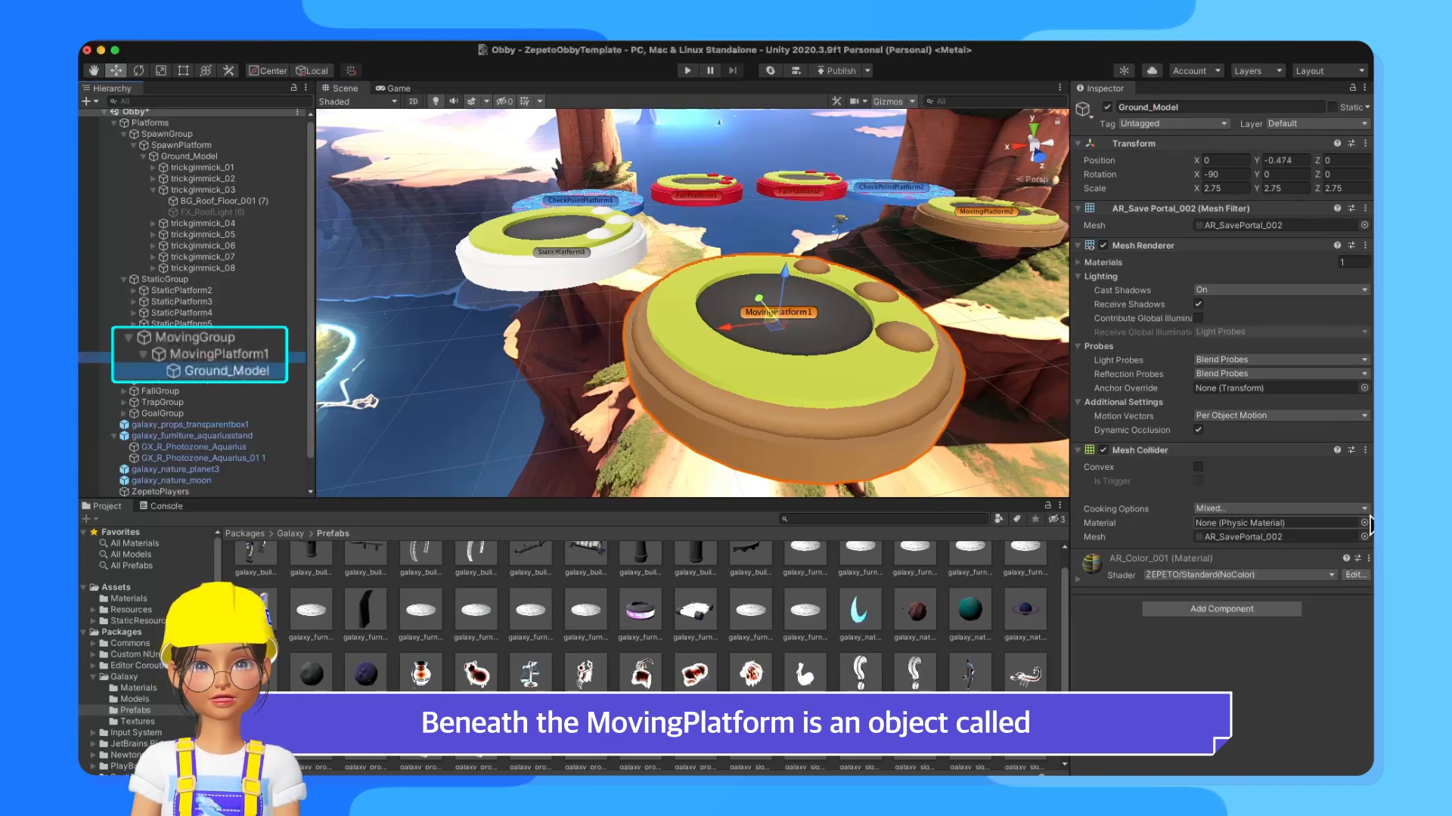
pyautogui.click(193, 356)
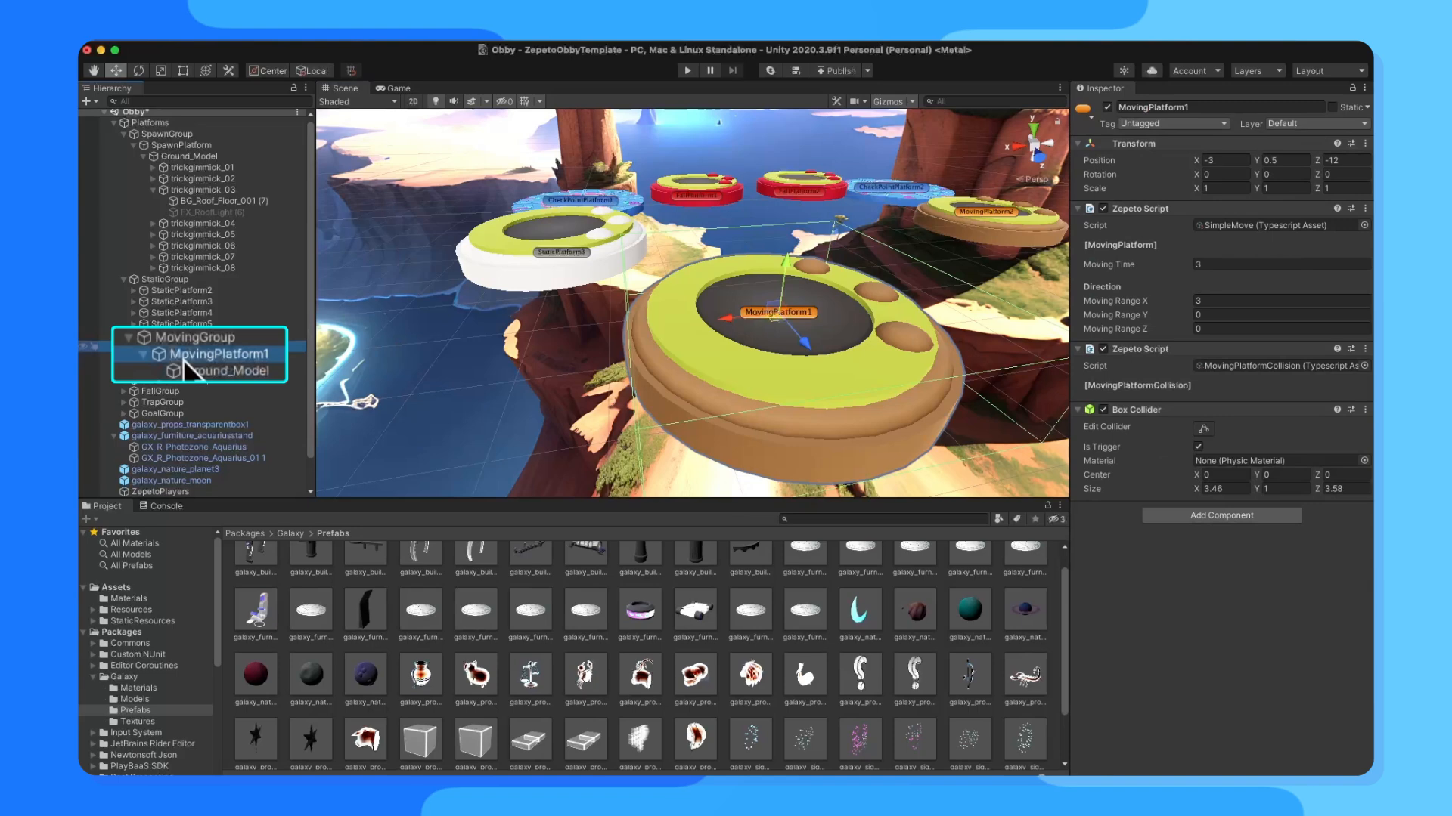
pyautogui.click(199, 370)
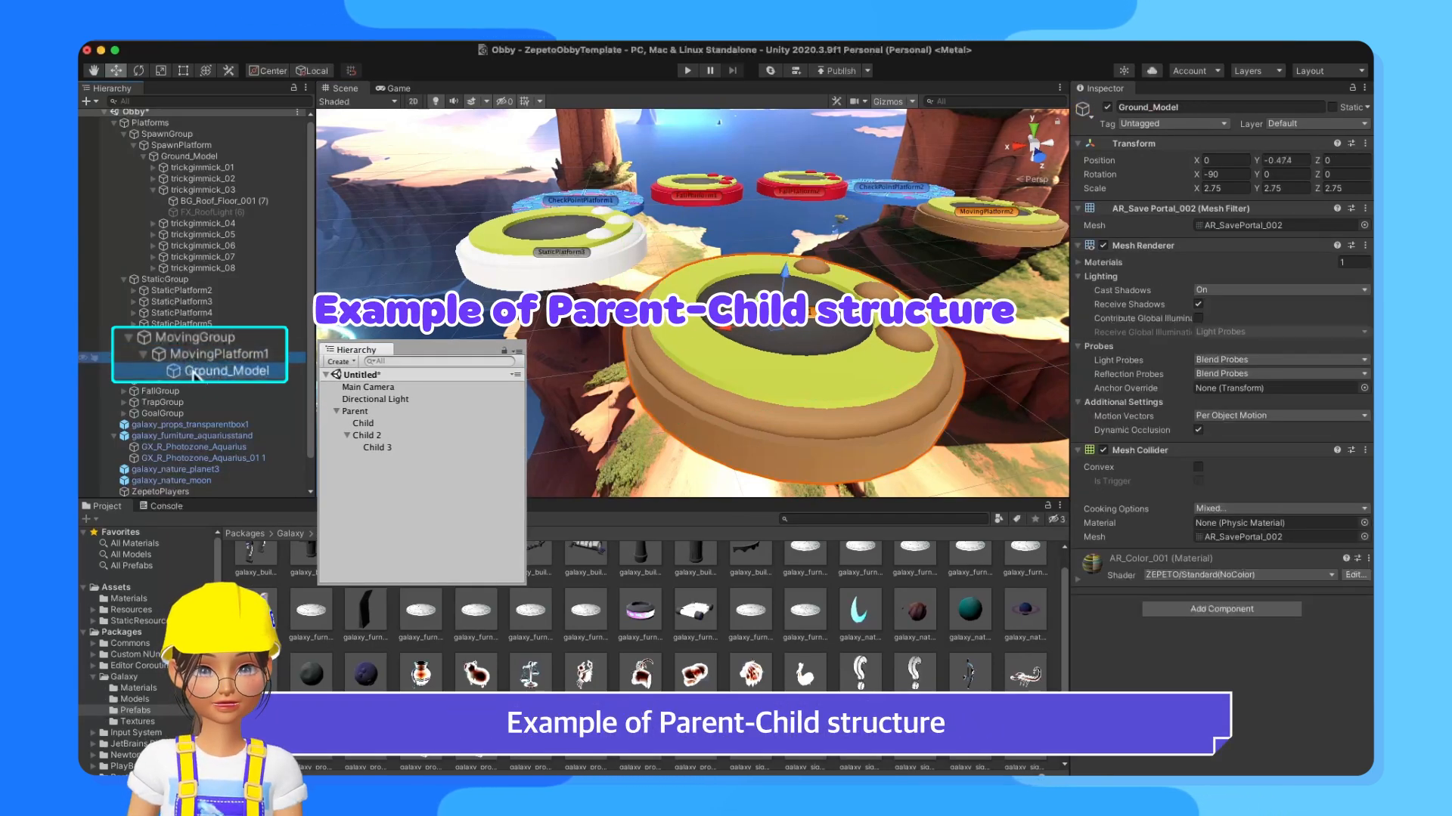
# Step: Delete the child object Ground_Model from MovingPlatform1, keeping the parent object
pyautogui.rightClick(169, 357)
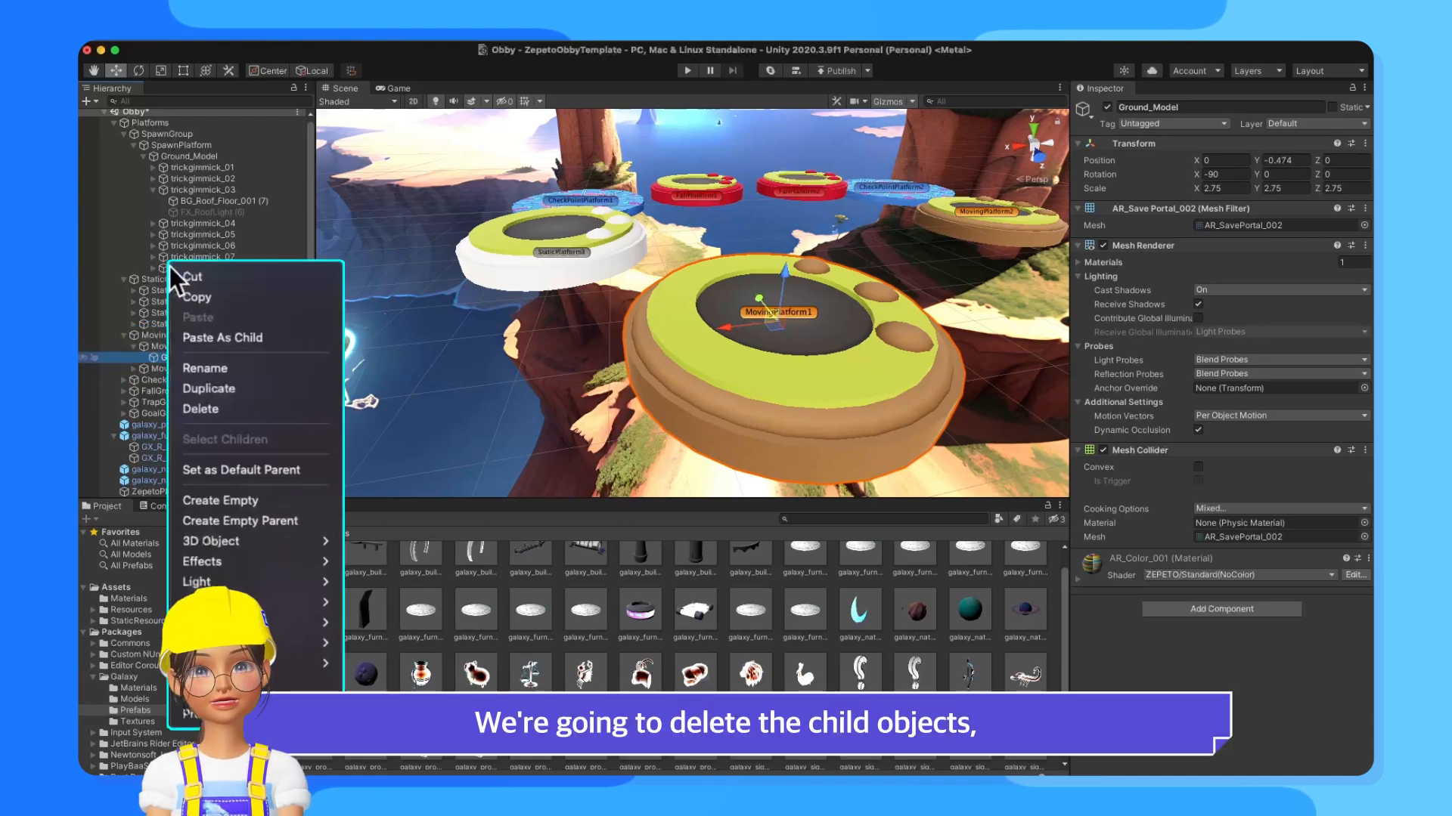
pyautogui.click(246, 378)
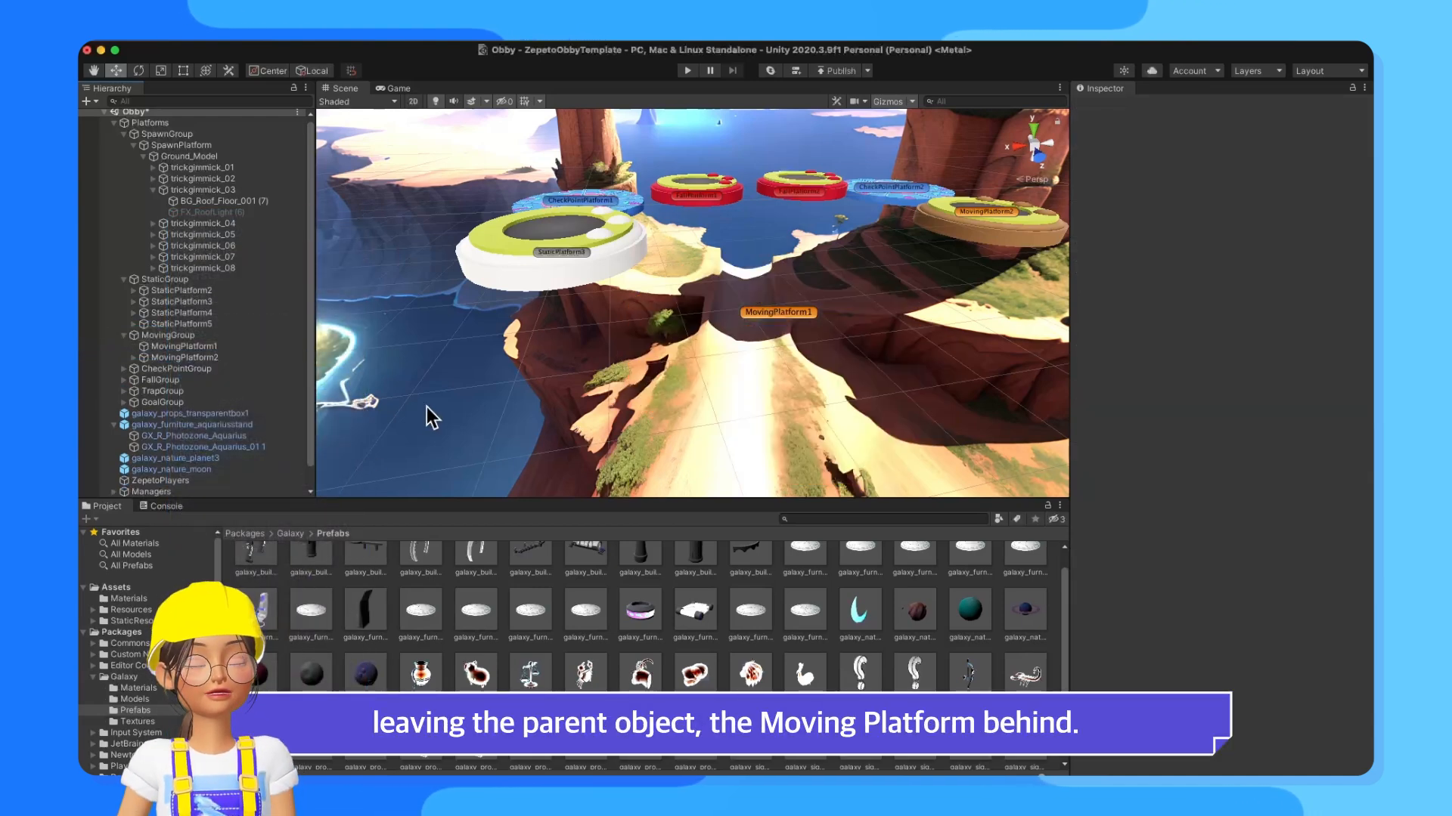
pyautogui.click(209, 345)
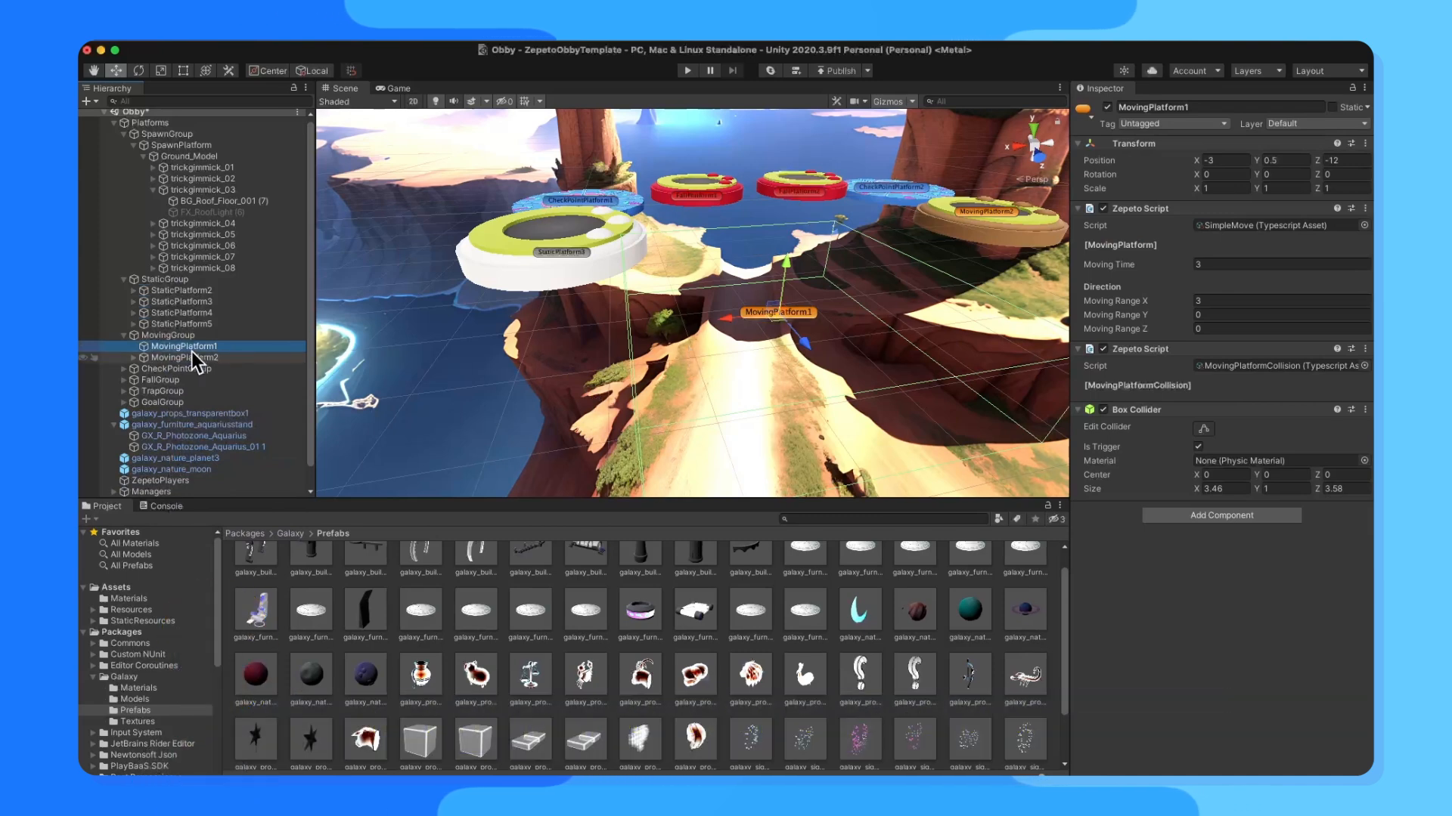
# Step: Set the image-textured Cube's rotation to 0 on all axes and make it a child of MovingPlatform1
pyautogui.moveTo(480, 393); pyautogui.dragTo(832, 393, button='right')
pyautogui.click(839, 390)
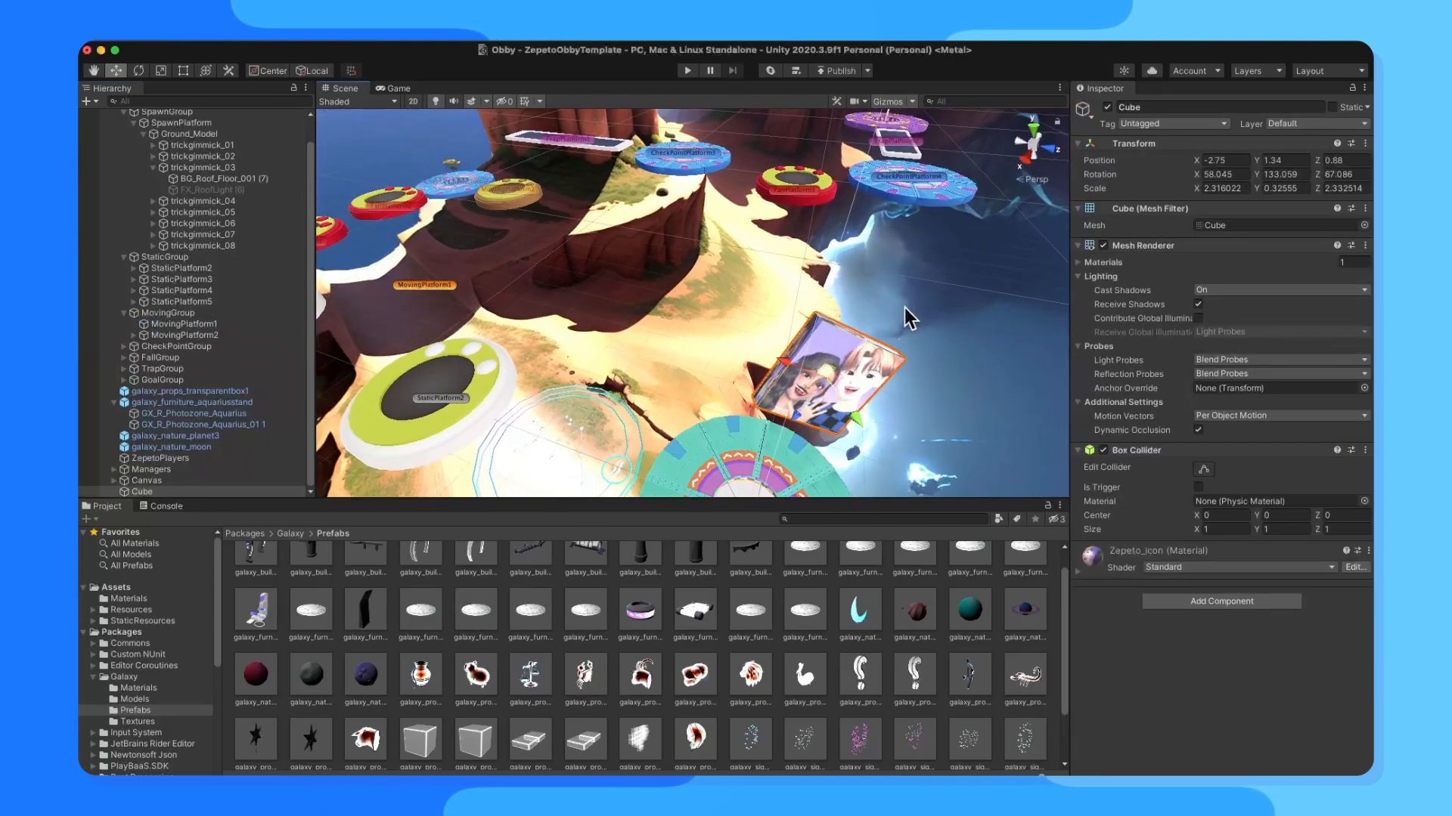
pyautogui.click(1234, 175)
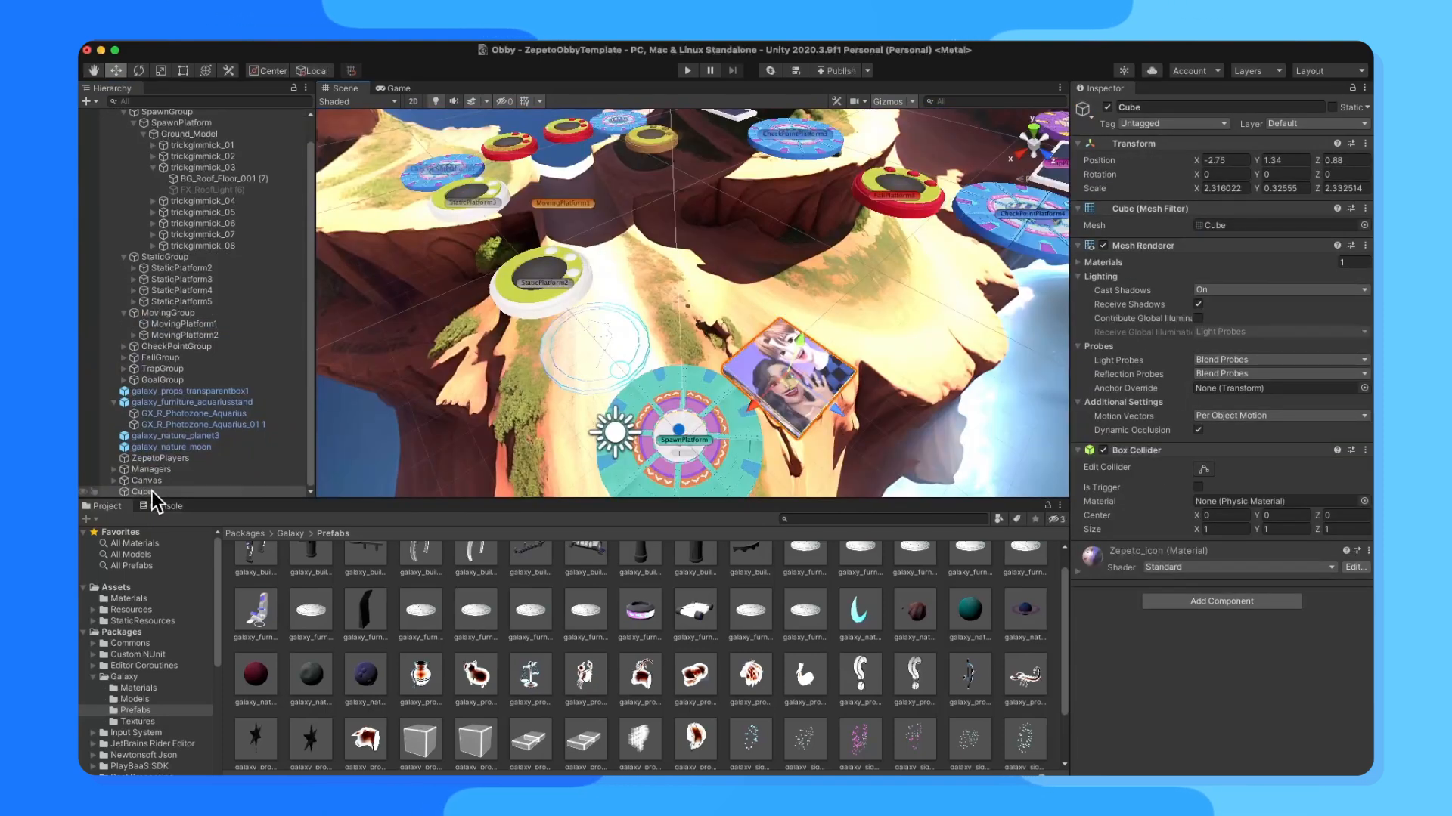
pyautogui.moveTo(152, 491); pyautogui.dragTo(198, 325)
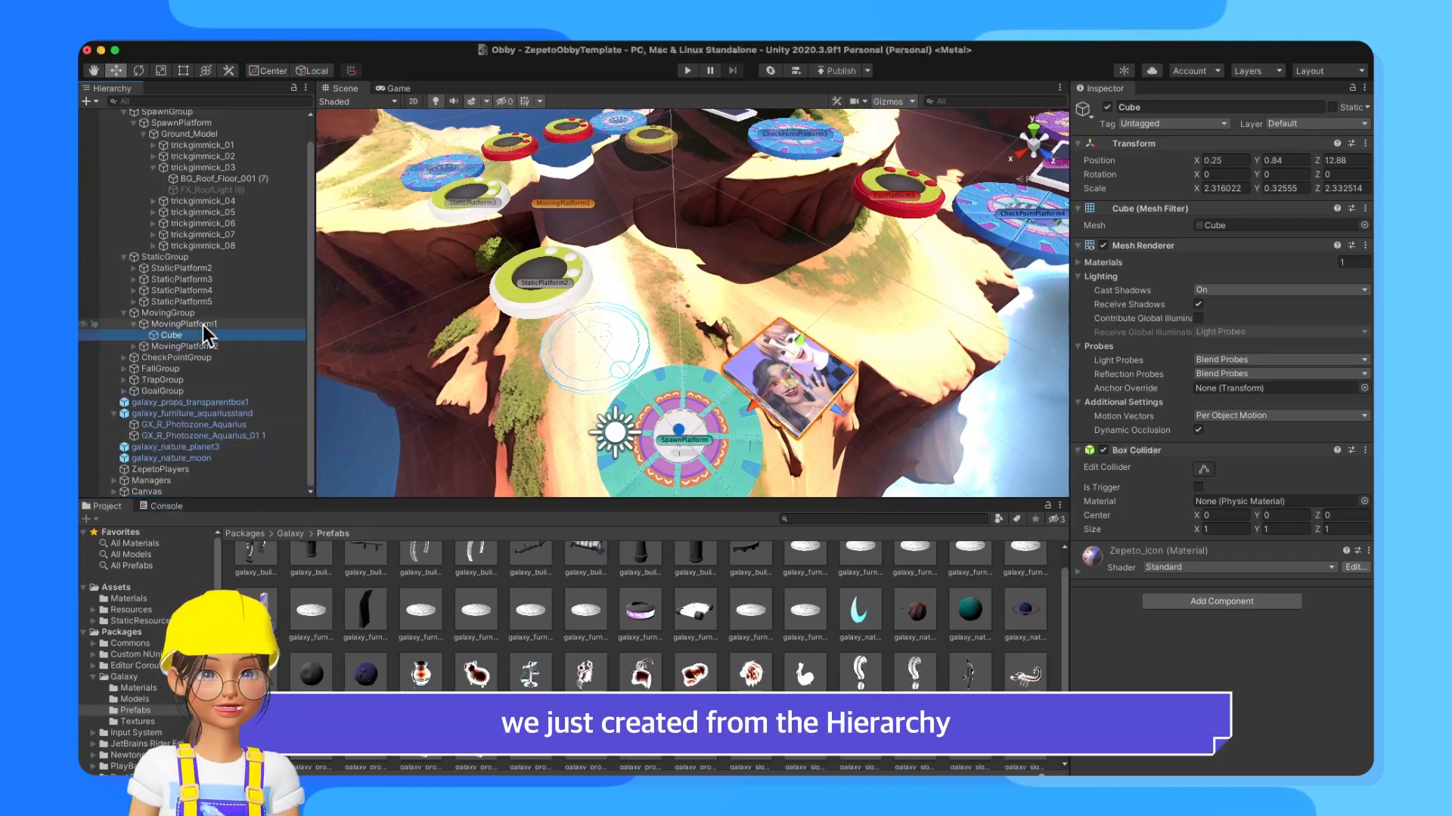
# Step: Examine the parent-child relation between MovingPlatform1 and the Cube in the object hierarchy
pyautogui.click(202, 326)
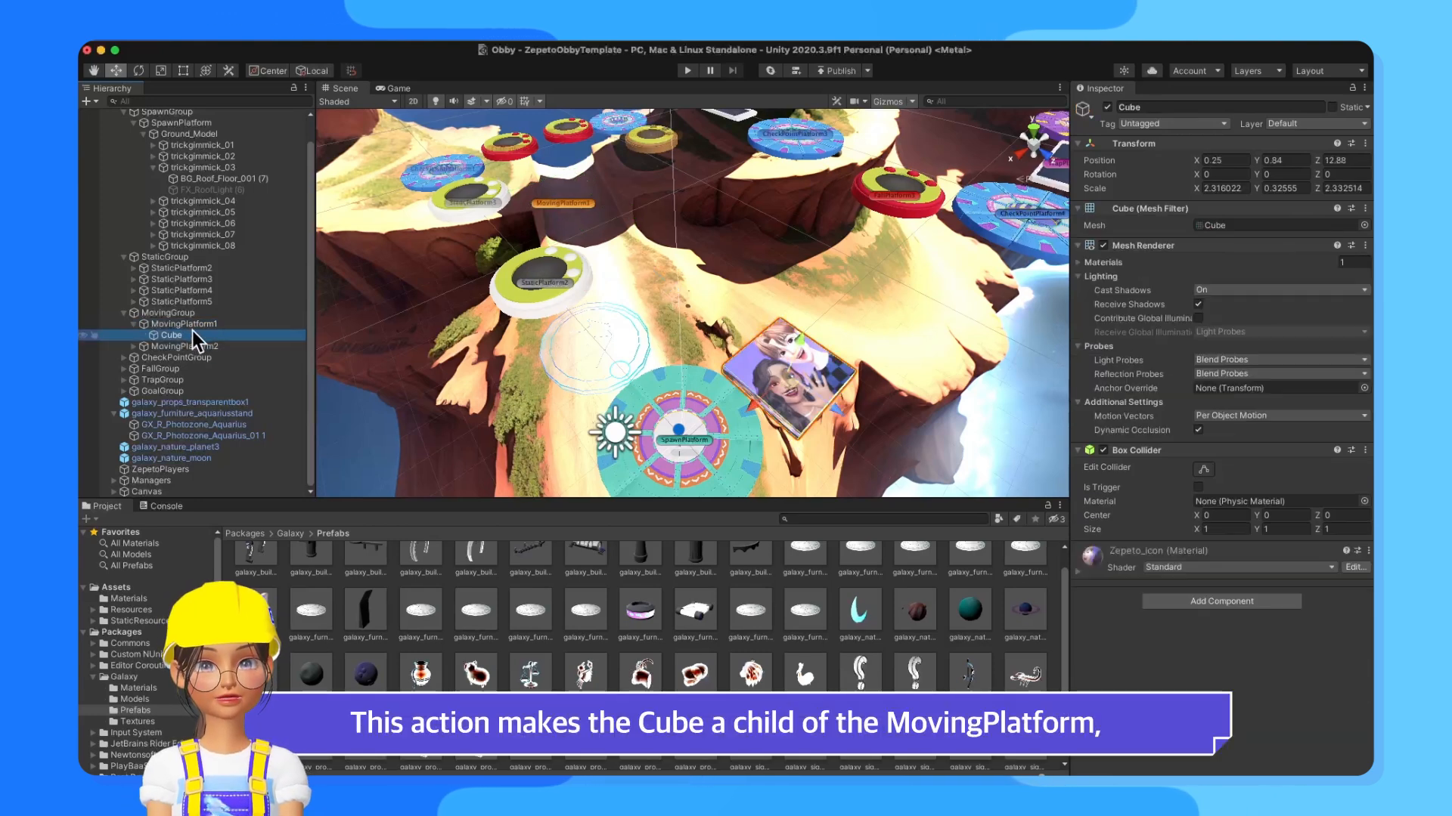
pyautogui.click(199, 325)
pyautogui.click(195, 334)
pyautogui.click(199, 324)
pyautogui.click(197, 334)
pyautogui.click(206, 324)
pyautogui.click(203, 333)
pyautogui.click(213, 322)
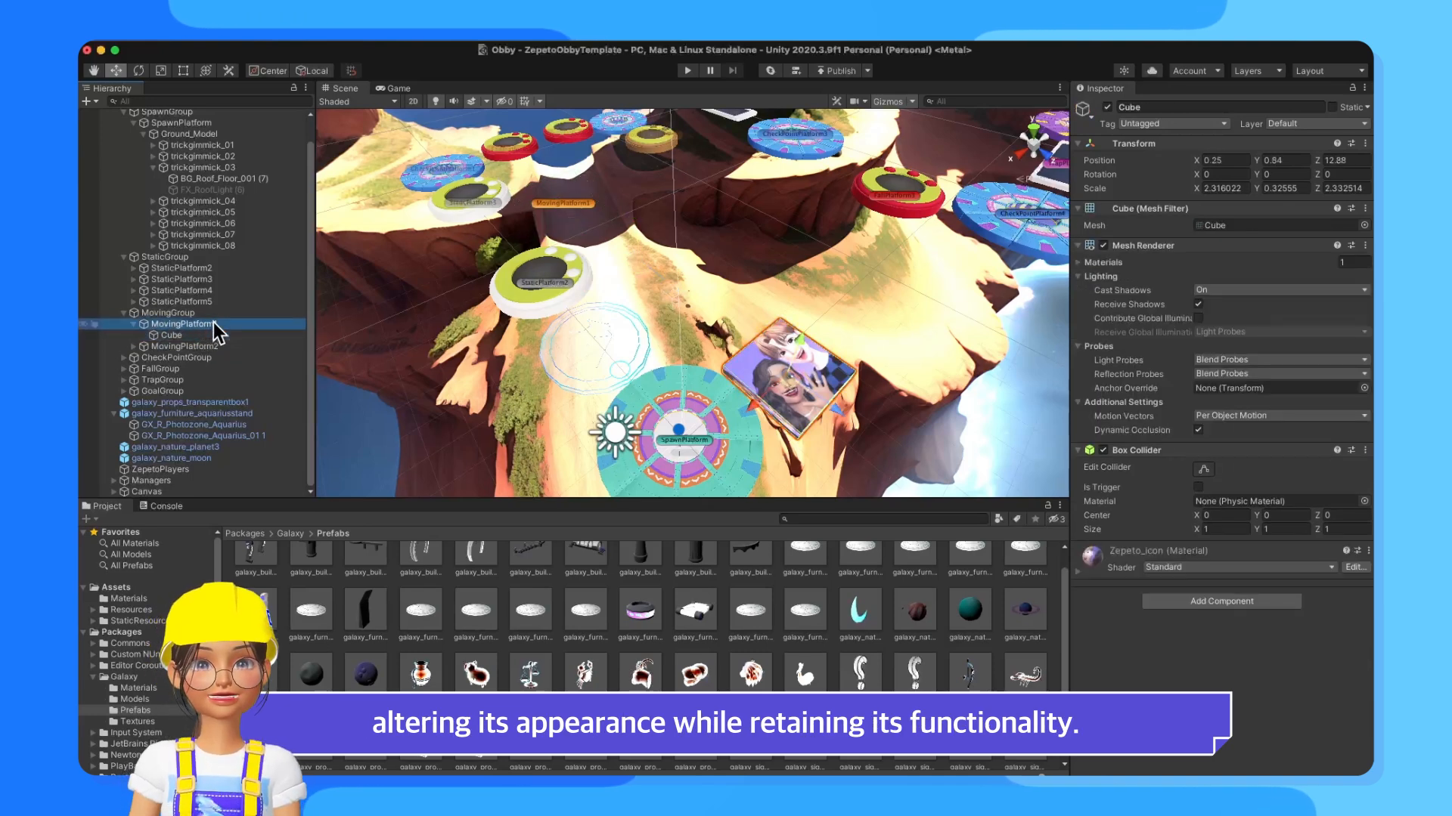
# Step: Set the child Cube's position to 0, 0, 0 relative to MovingPlatform1
pyautogui.click(208, 333)
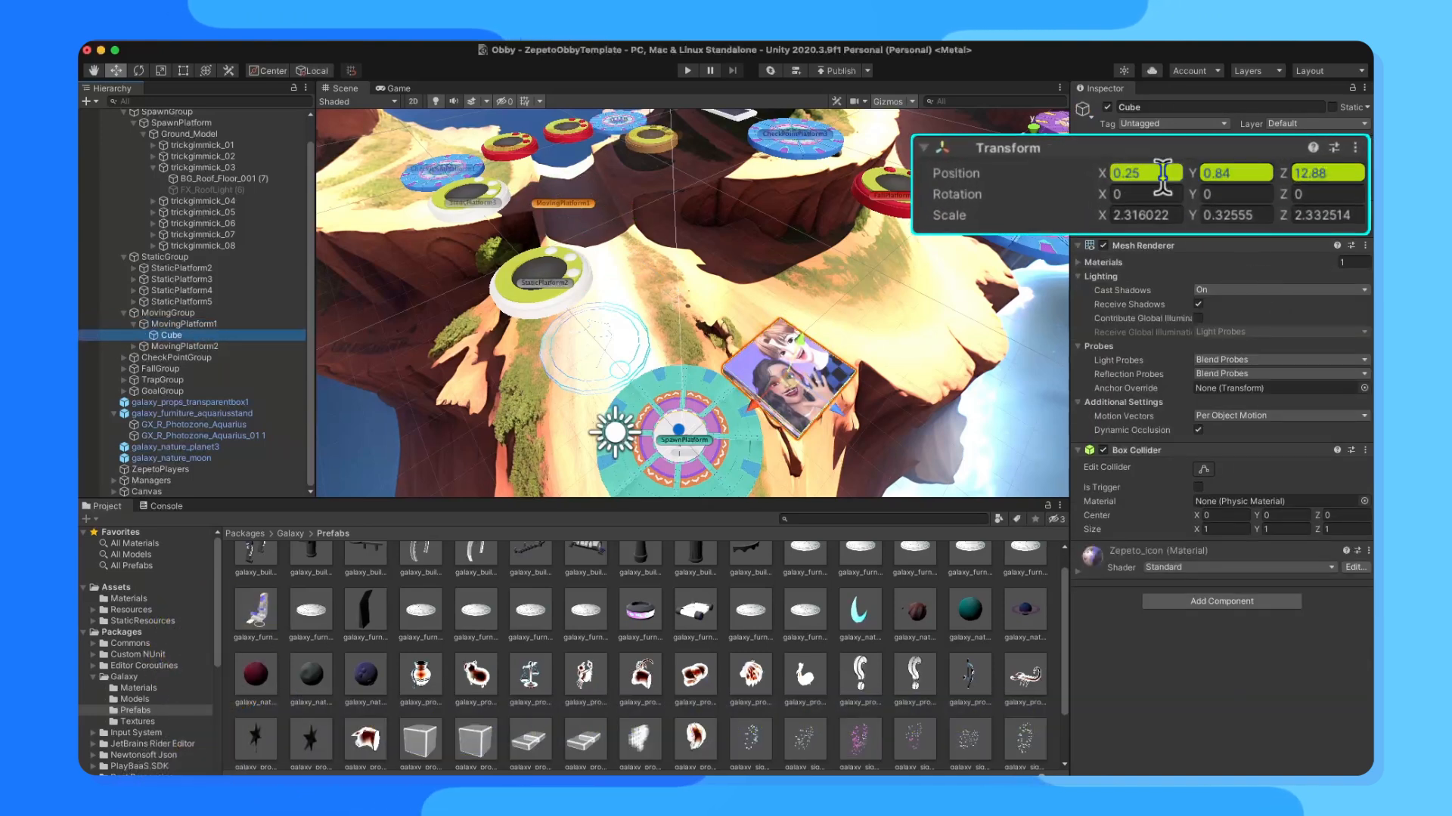
pyautogui.write('0')
pyautogui.press('Tab')
pyautogui.write('0')
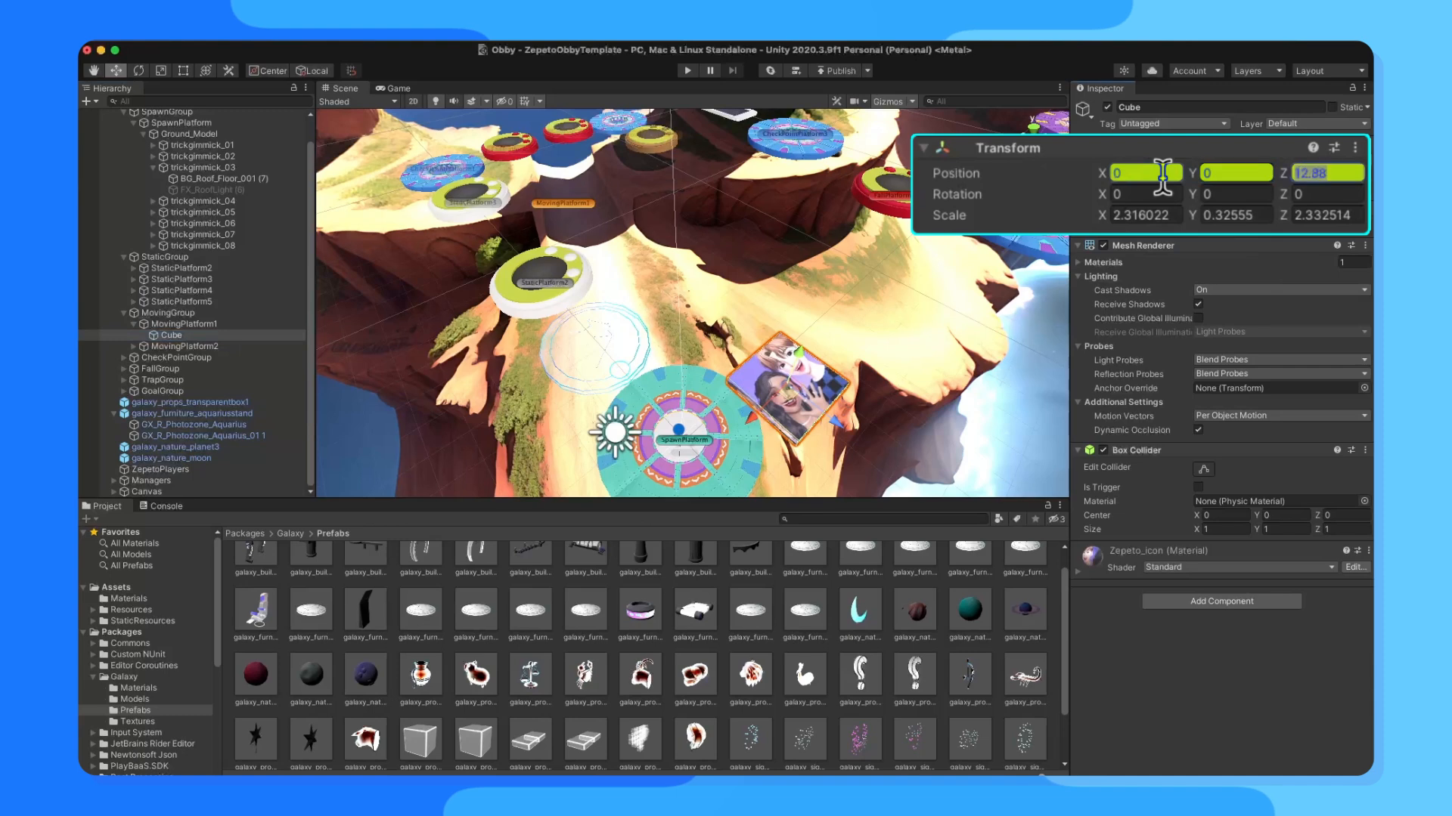
pyautogui.press('Tab')
pyautogui.write('0')
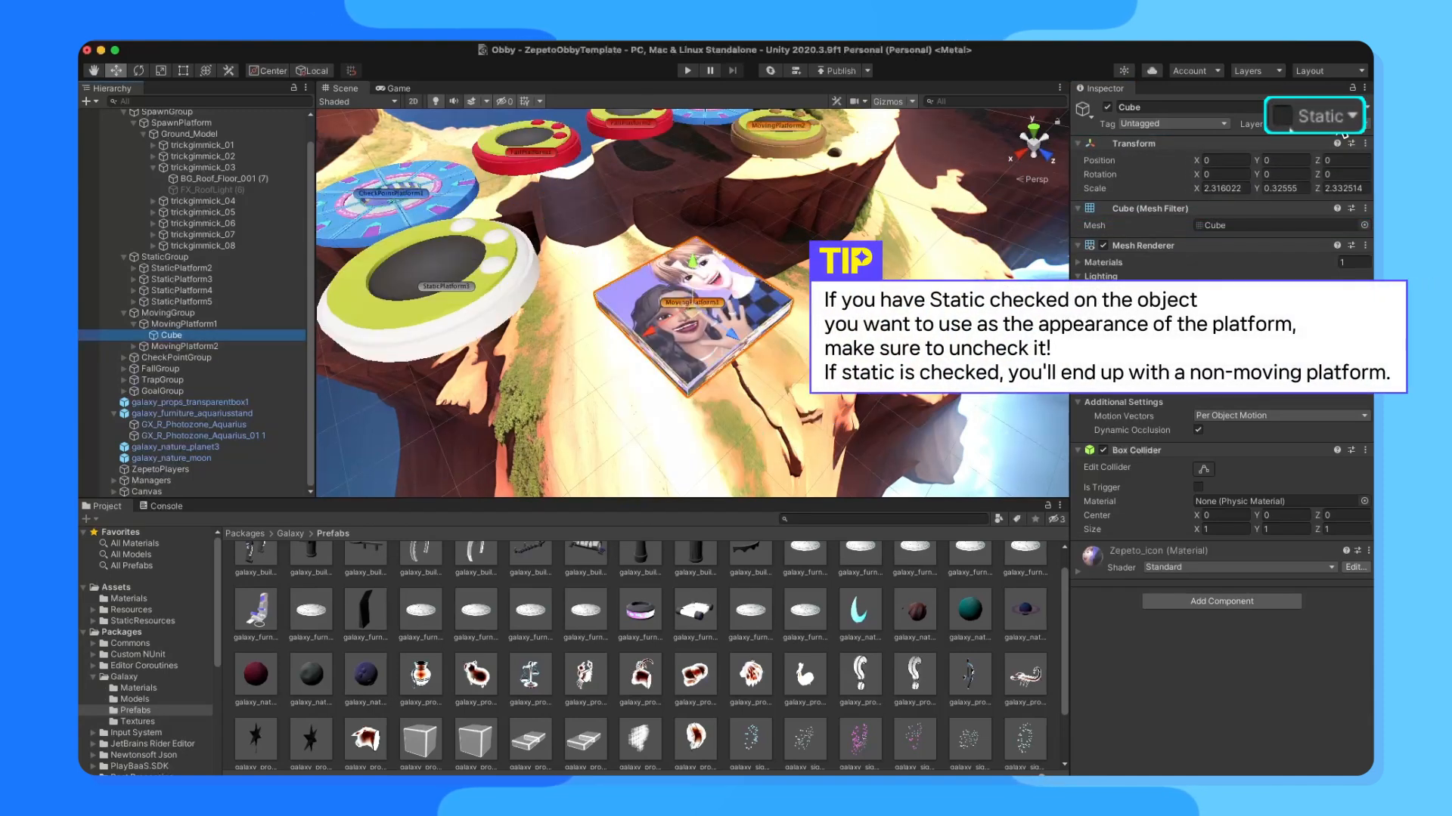